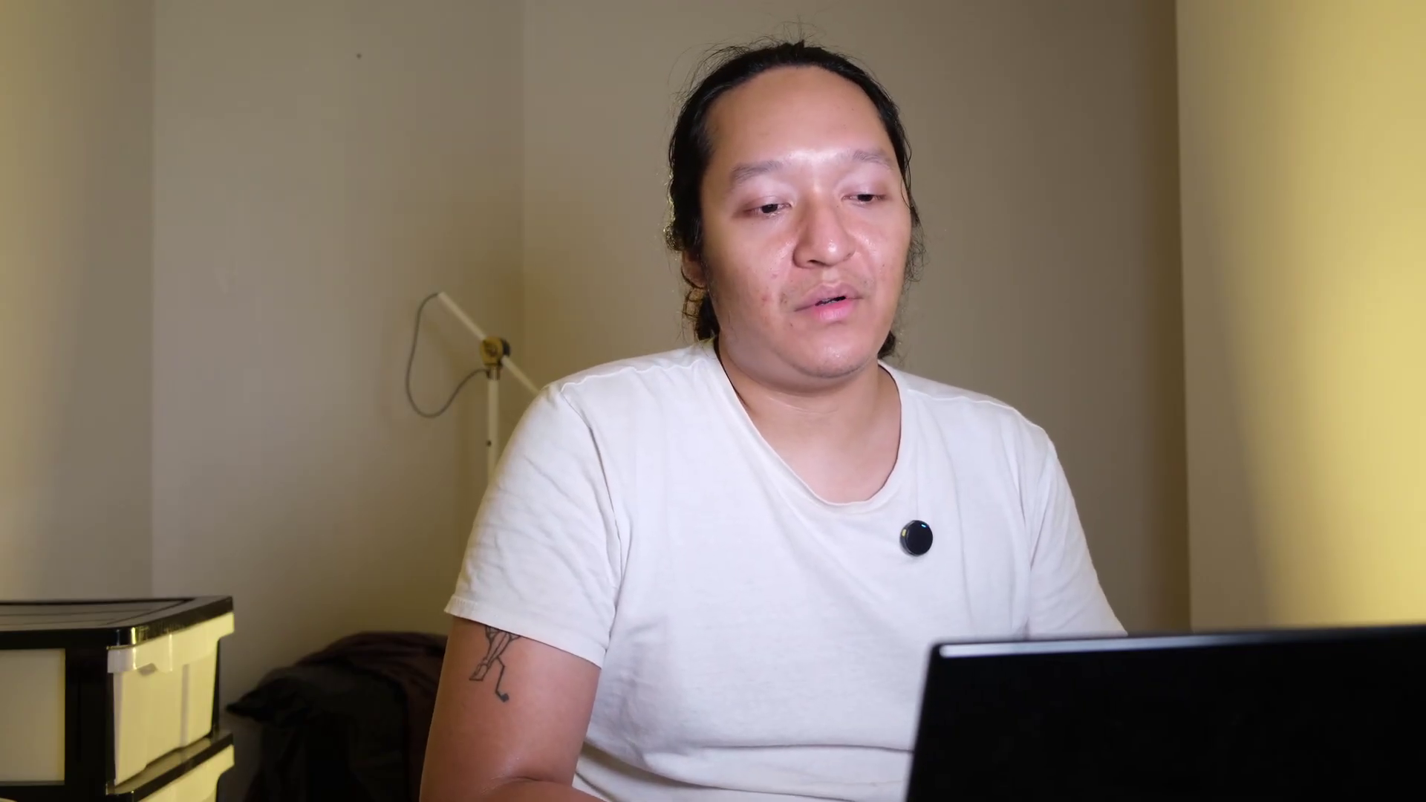
# Step: Write the whiteboard notes "frame ထဲ ဝင်လာ၊ ကင်မရာကို လက်ပြ နှုတ်ဆက်" and "စာအုပ်ဖတ်နေရင်း ကင်မရာကို လှည့်ကြည့်" beside the first two phrases
pyautogui.write('frame ထဲ ဝင်လာ၊ ကင်မရာကို လက်')
pyautogui.write('ပြ နှုတ်ဆက်')
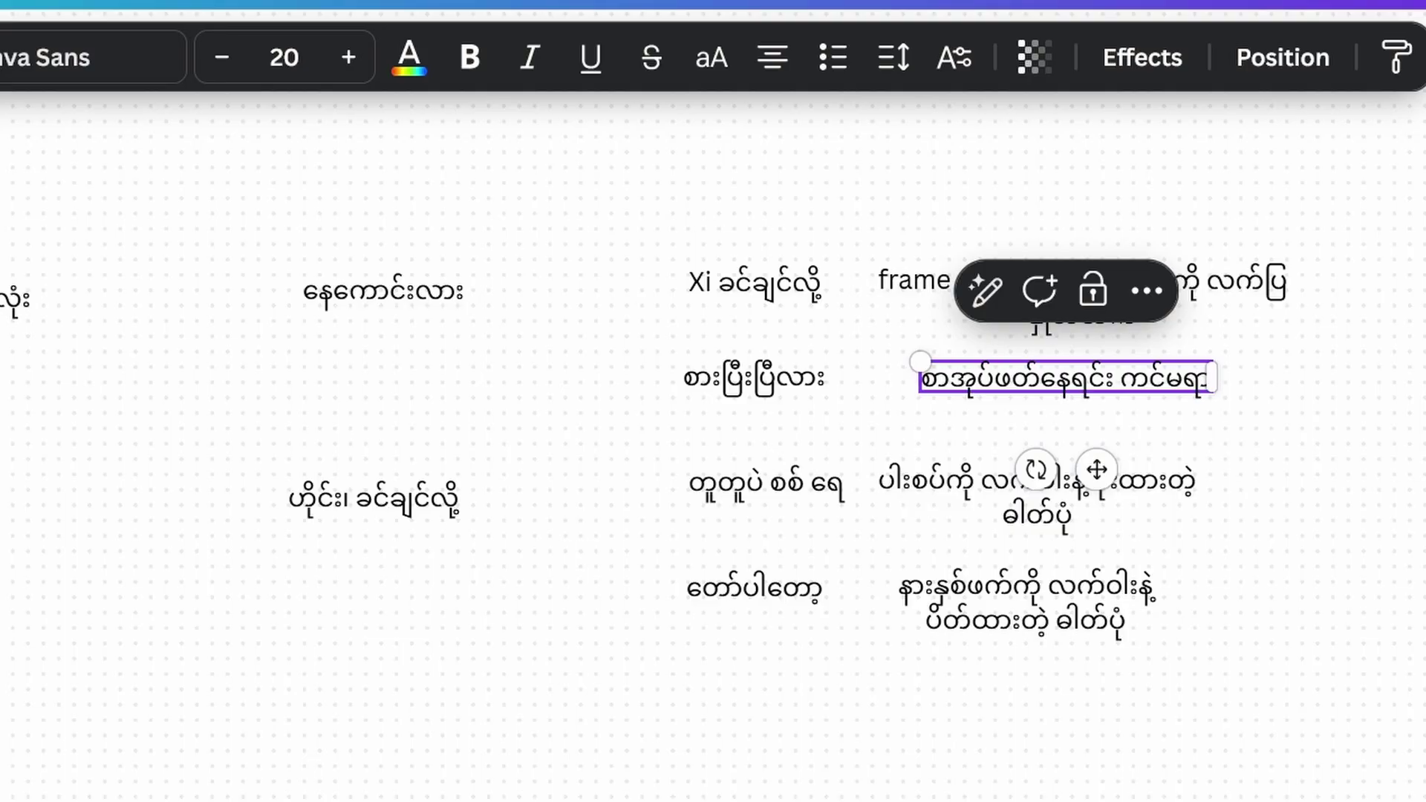
pyautogui.write('ာကို လှည့်ကြည့်')
pyautogui.click(1402, 488)
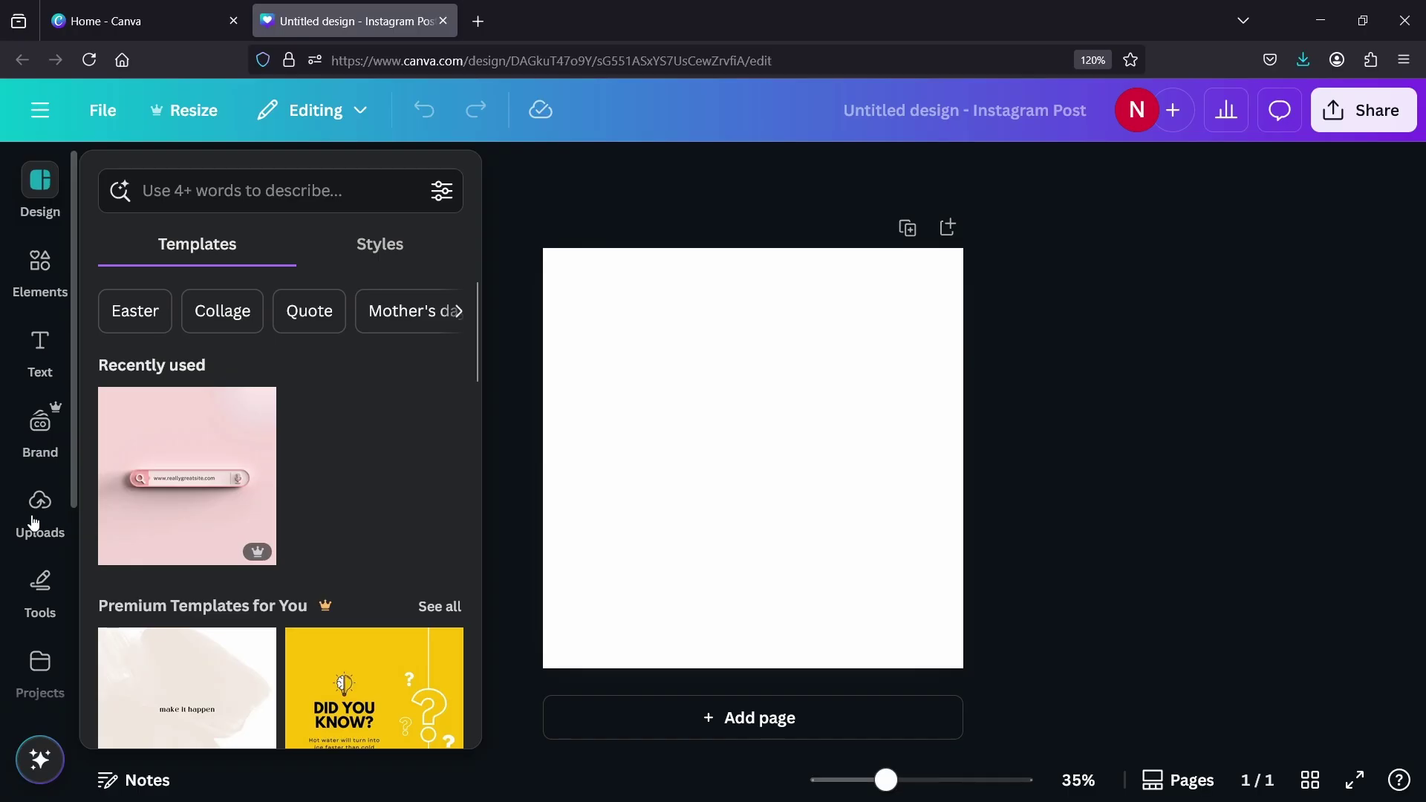
# Step: Place the uploaded photo of the person covering both ears on the blank page and remove its background
pyautogui.click(37, 512)
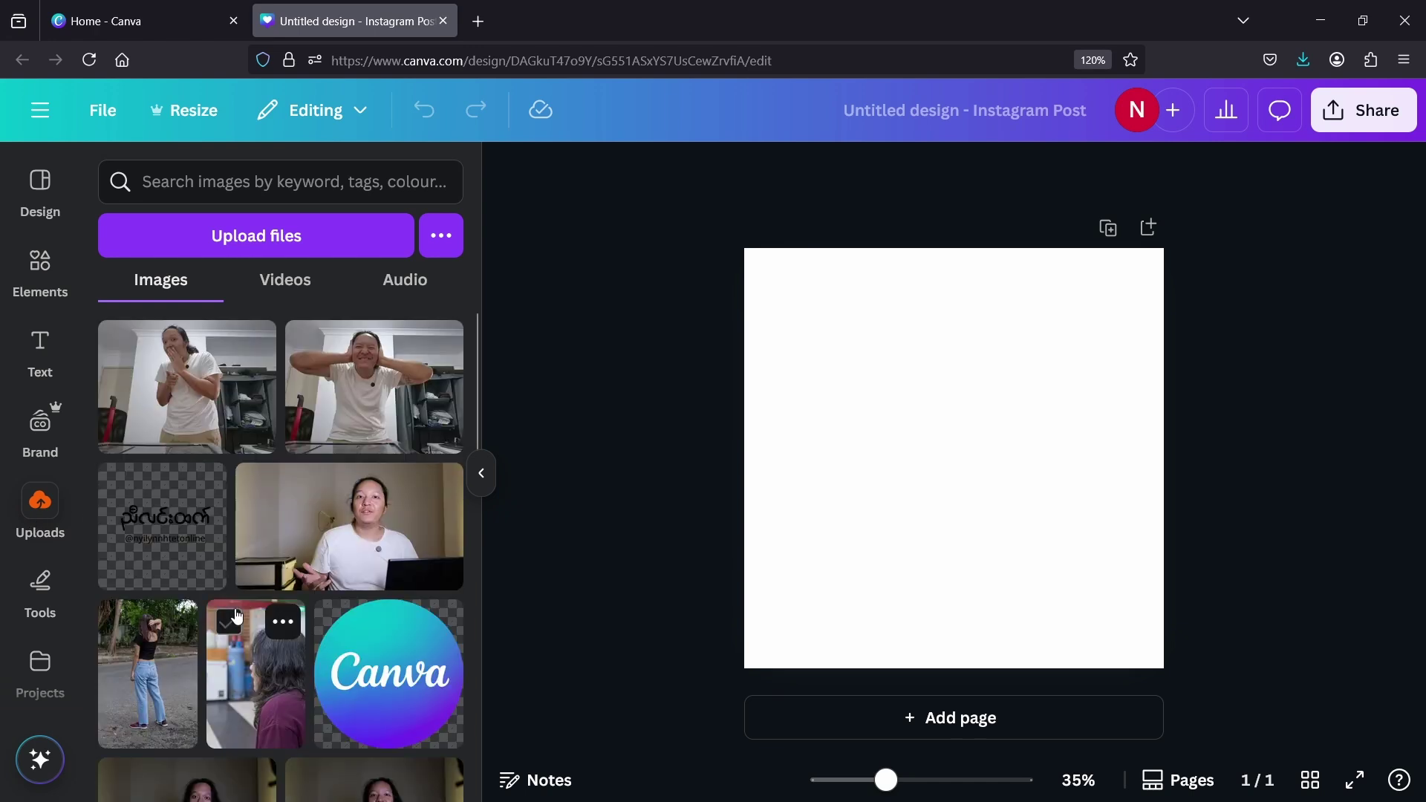
pyautogui.click(407, 394)
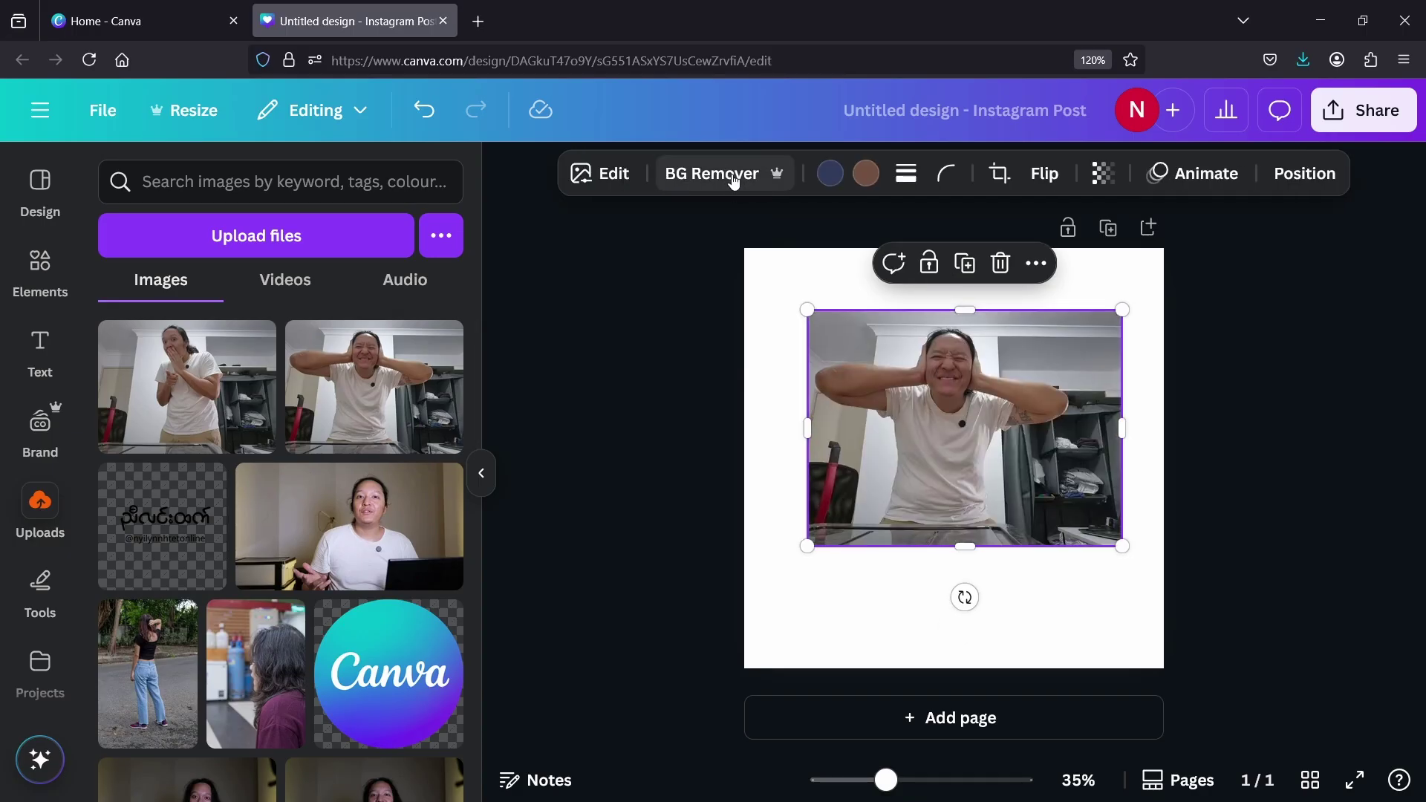
pyautogui.click(730, 175)
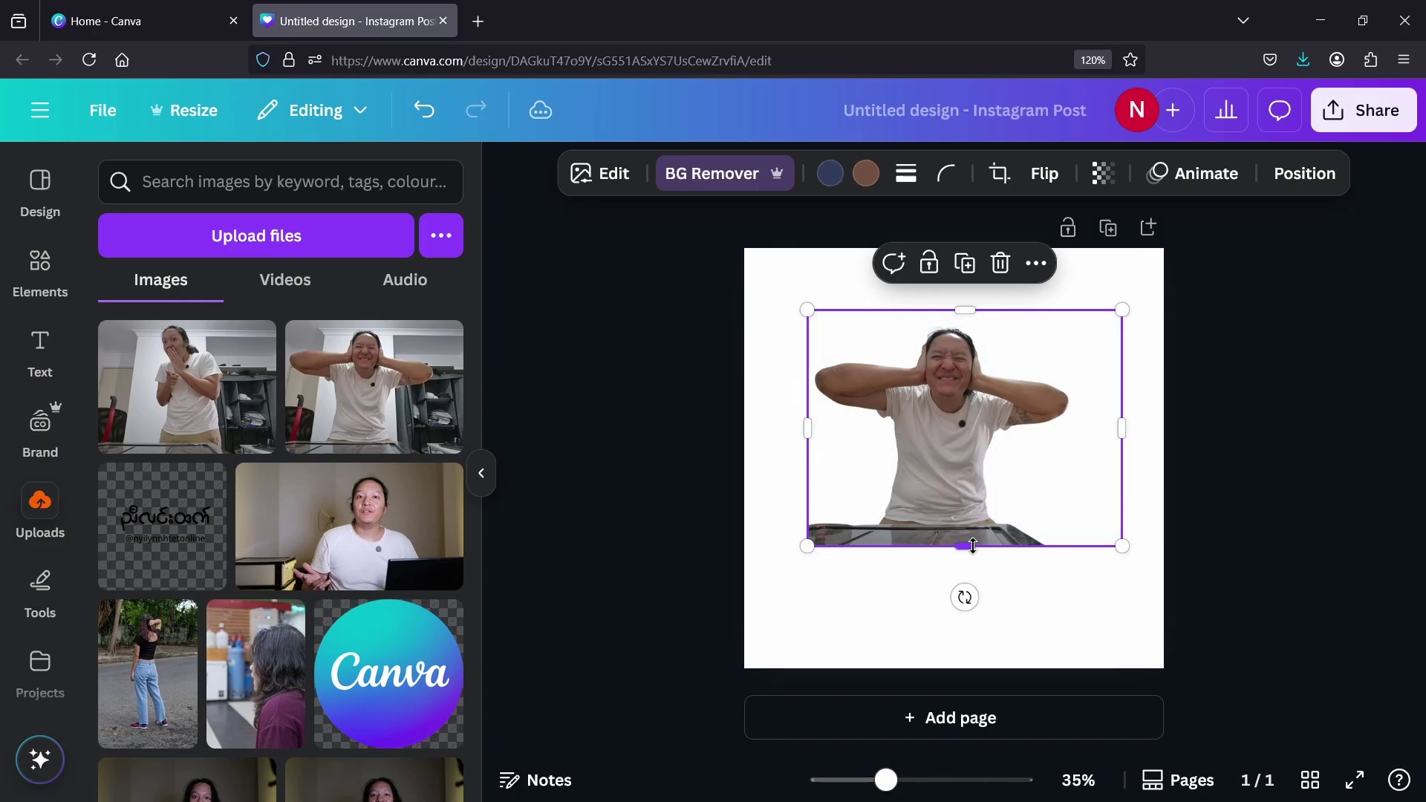
# Step: Crop the lower edge of the cutout photo so the table strip below the person is cut off
pyautogui.moveTo(965, 540); pyautogui.dragTo(965, 522)
pyautogui.click(1315, 434)
pyautogui.click(832, 390)
pyautogui.click(601, 405)
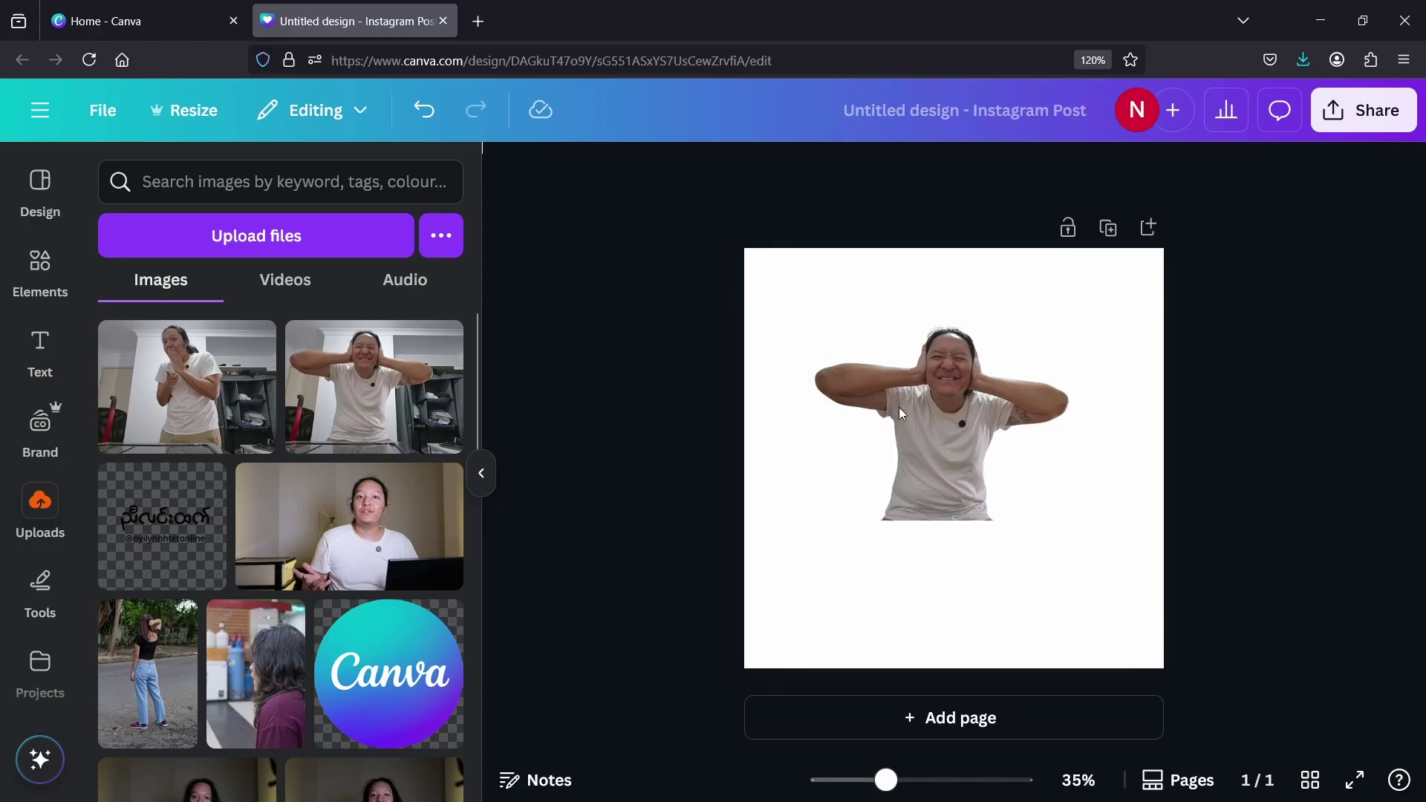
# Step: Enlarge the cutout person to nearly the full page width and align it with the page's lower edge
pyautogui.click(955, 399)
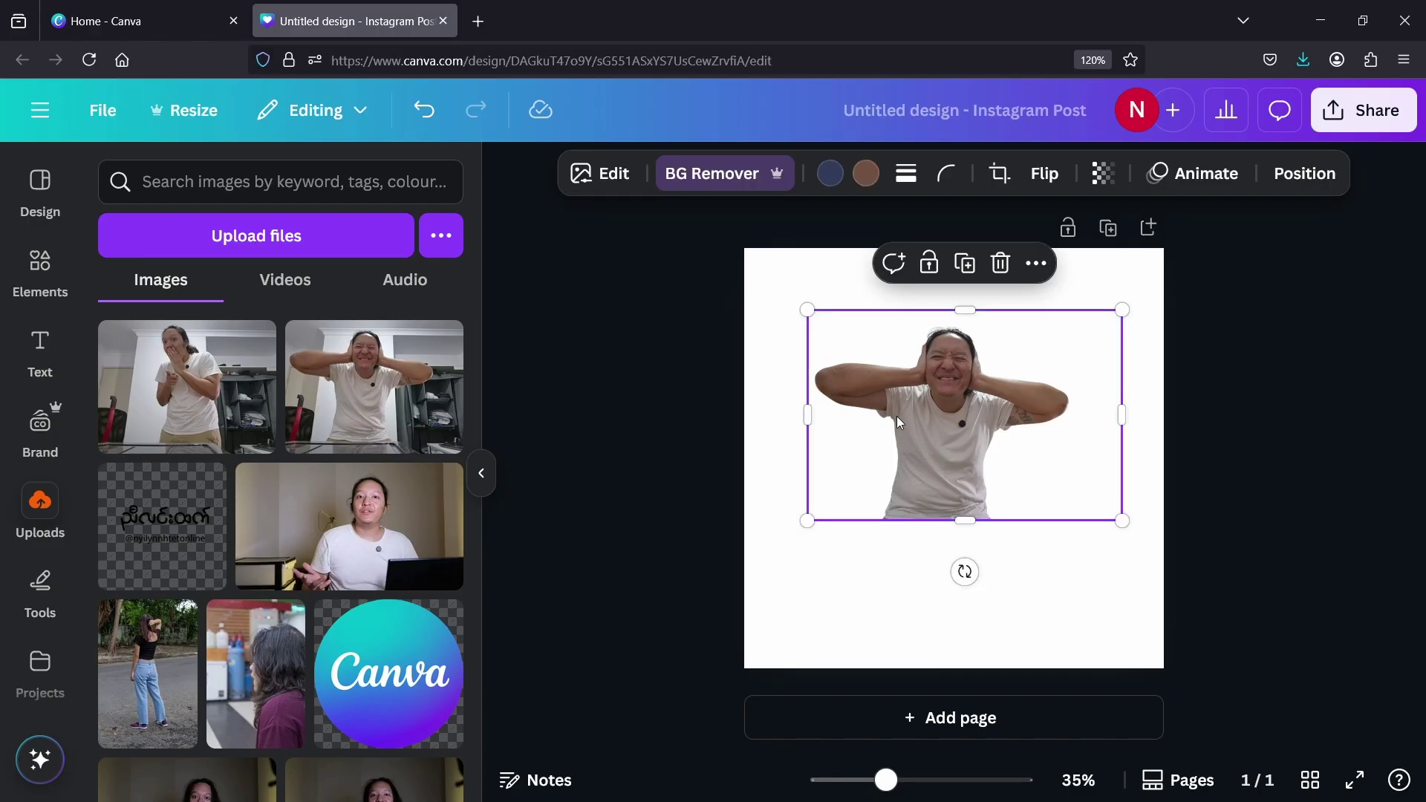
pyautogui.moveTo(812, 321); pyautogui.dragTo(701, 239)
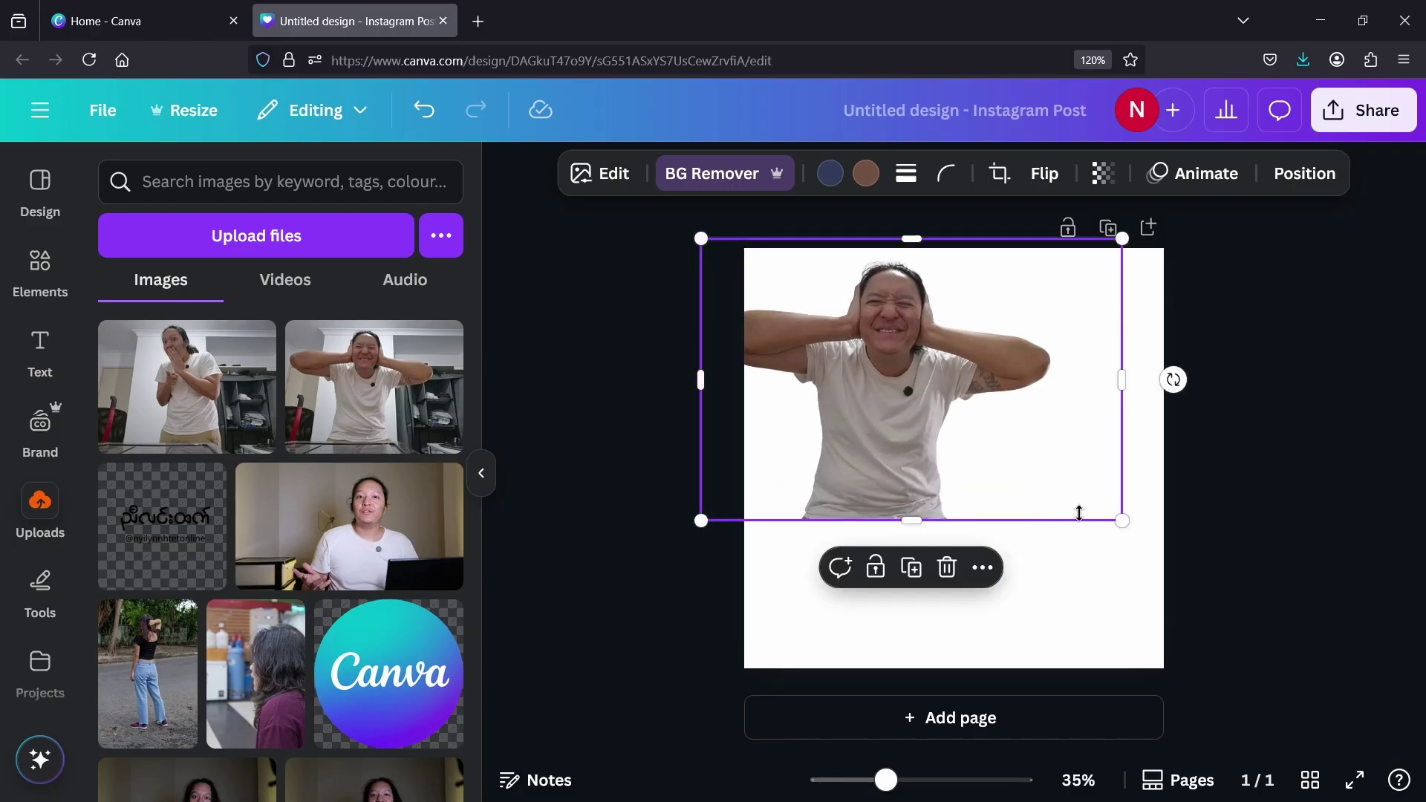
pyautogui.moveTo(1122, 520); pyautogui.dragTo(1251, 603)
pyautogui.moveTo(974, 468); pyautogui.dragTo(981, 531)
pyautogui.moveTo(786, 387); pyautogui.dragTo(801, 409)
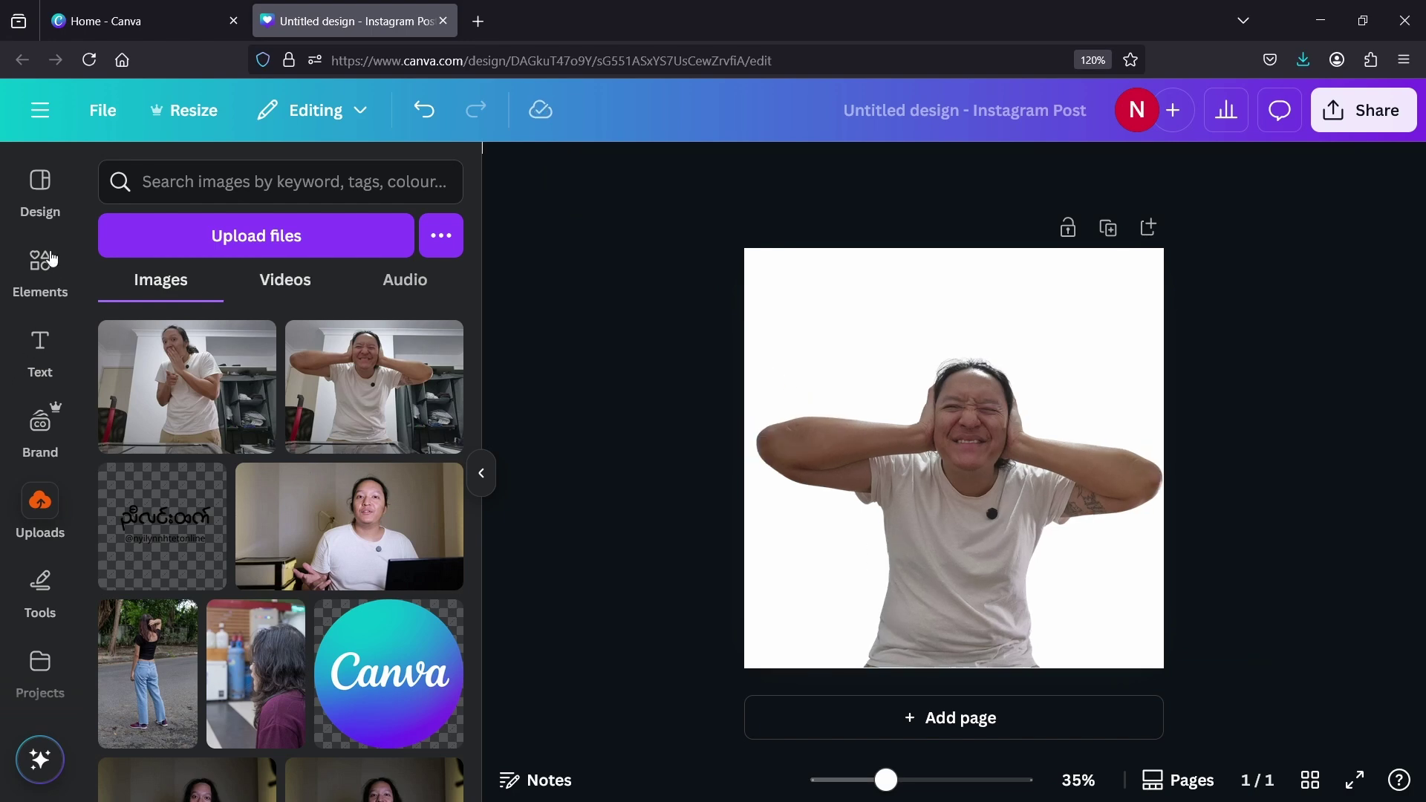
# Step: Open the full photo collection among the elements and search it for "background"
pyautogui.click(42, 262)
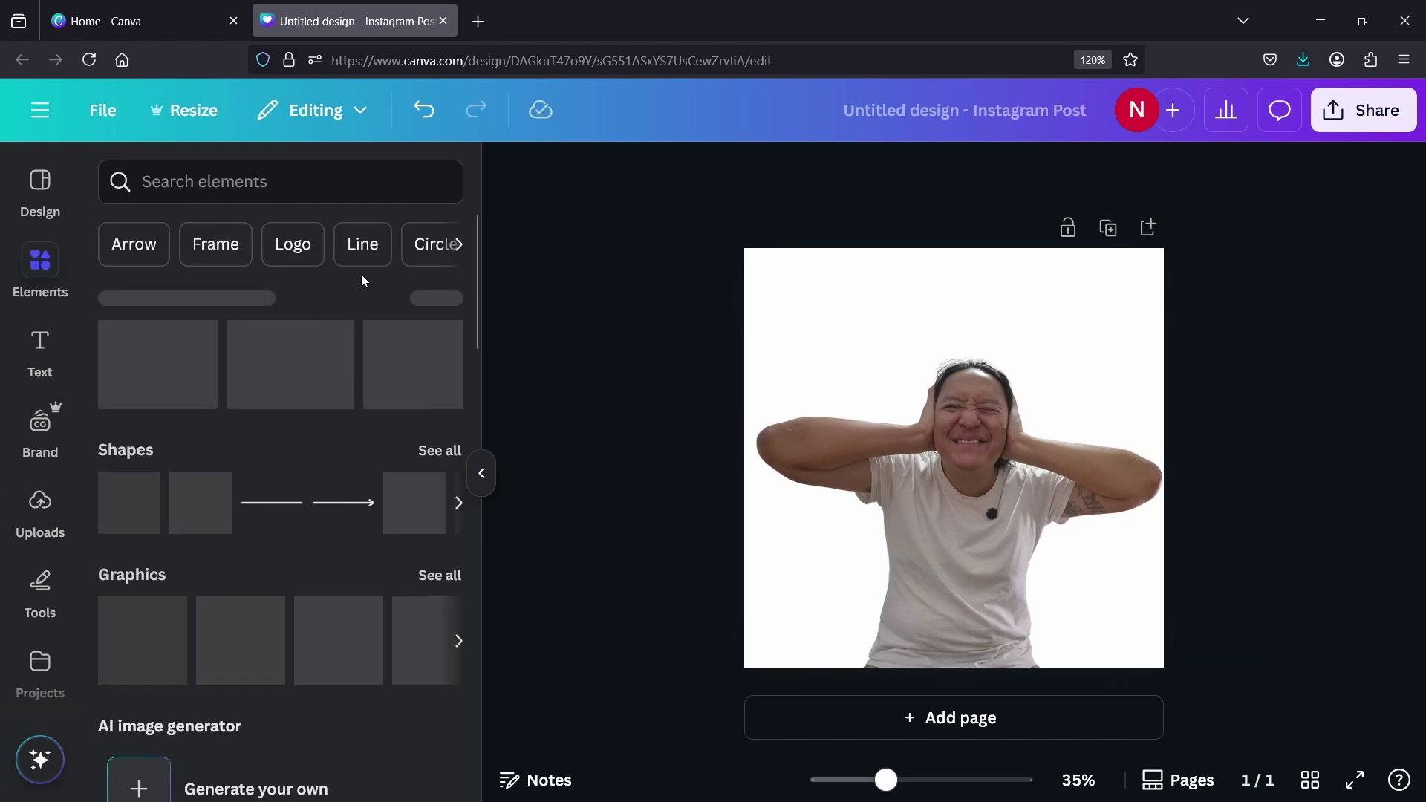
pyautogui.scroll(-8, 377, 428)
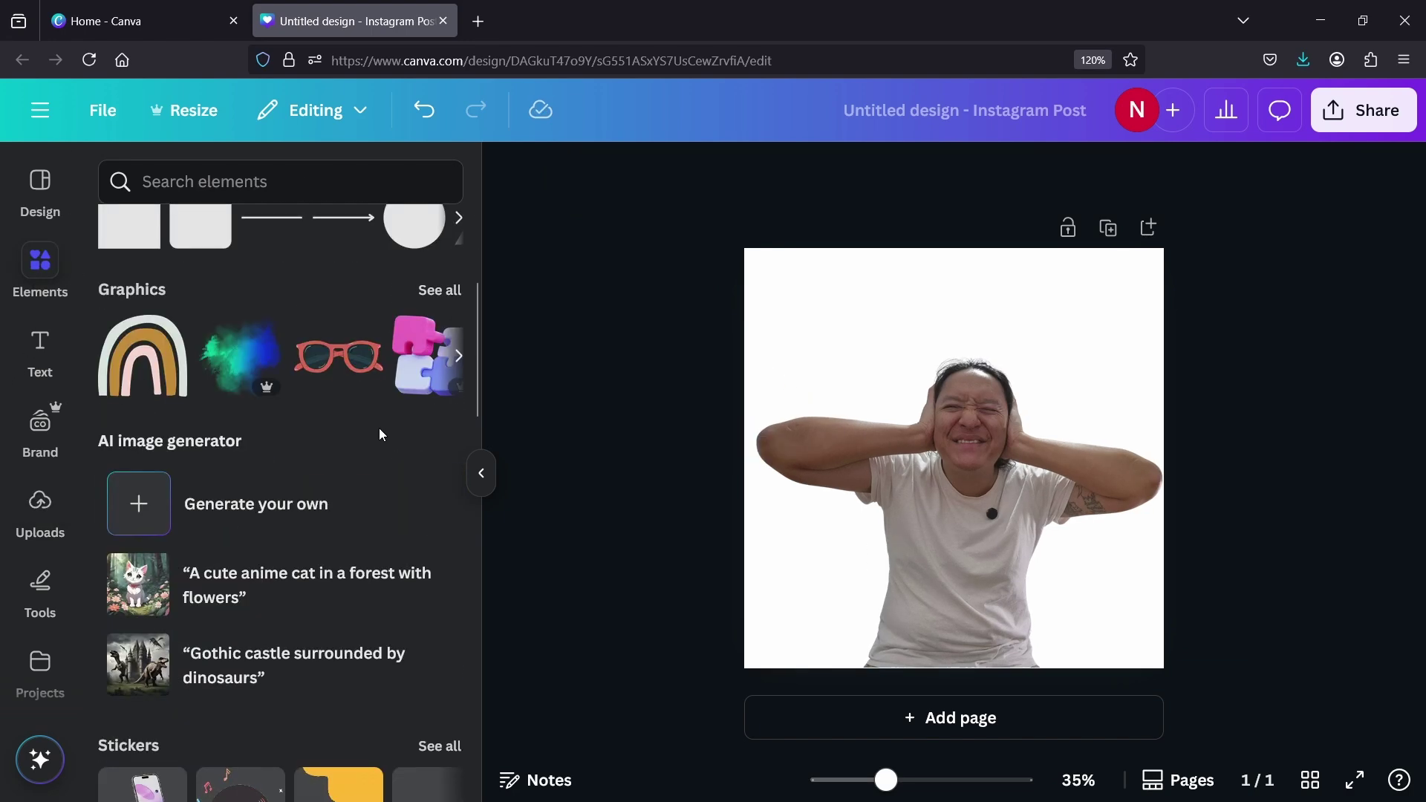
pyautogui.scroll(-2, 410, 416)
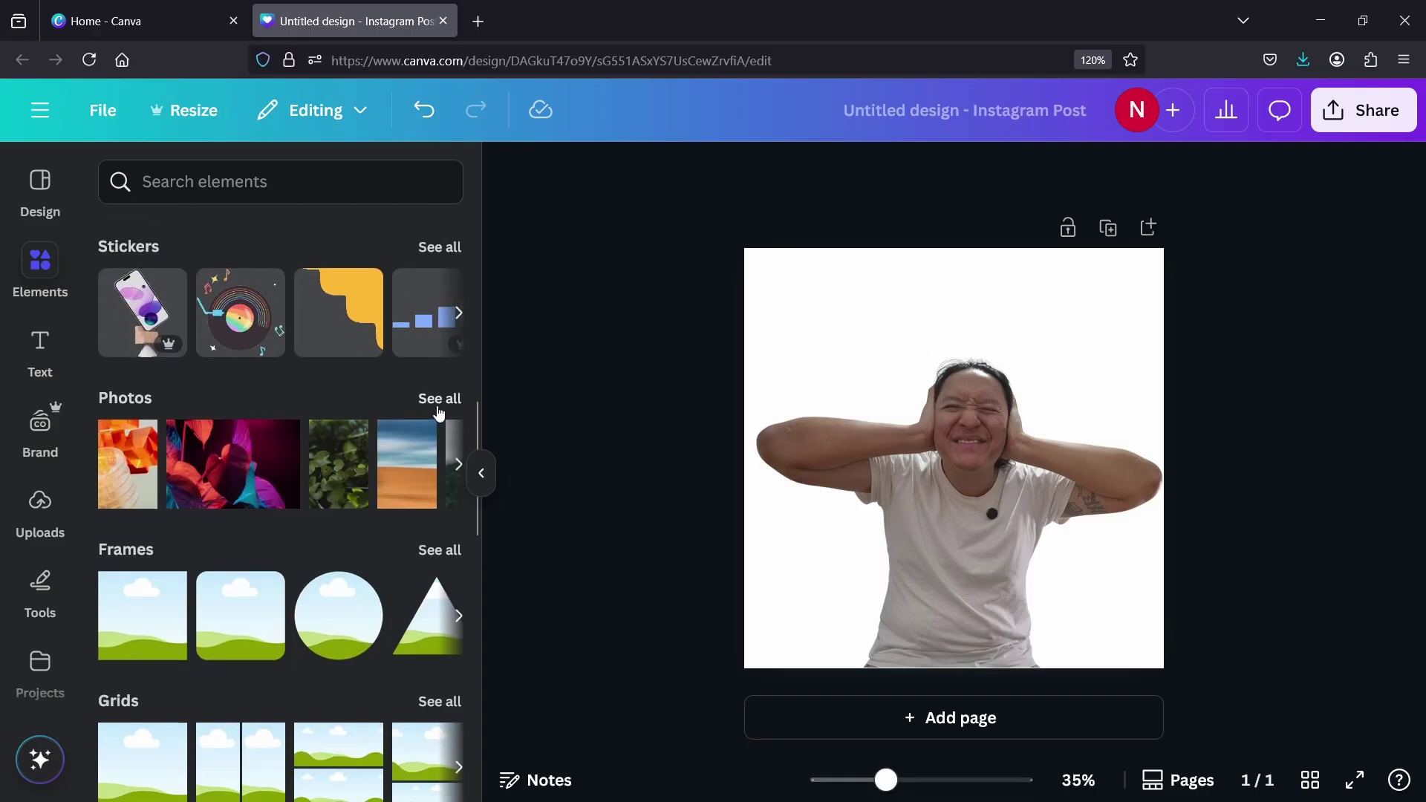
pyautogui.click(439, 401)
pyautogui.scroll(-4, 319, 371)
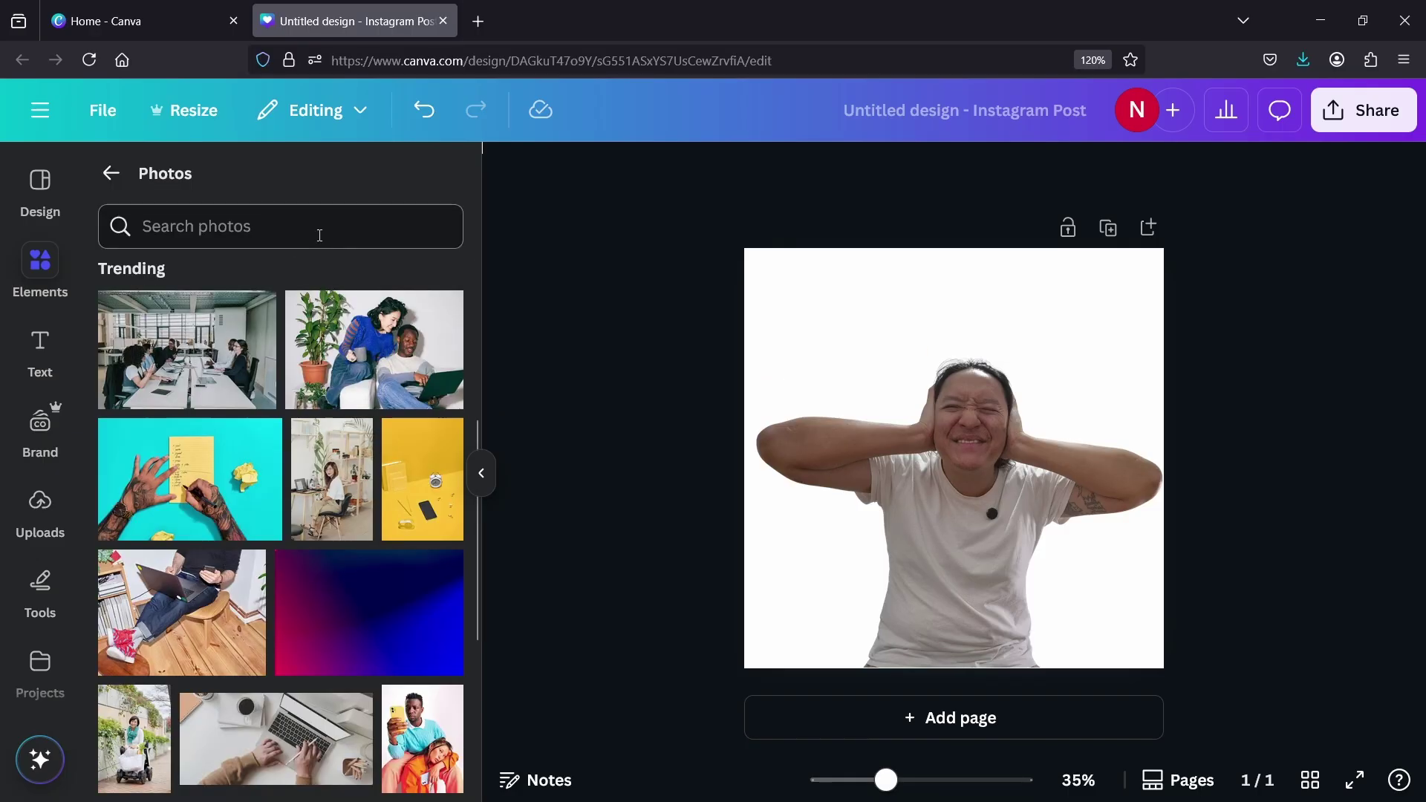
pyautogui.click(319, 230)
pyautogui.write('background')
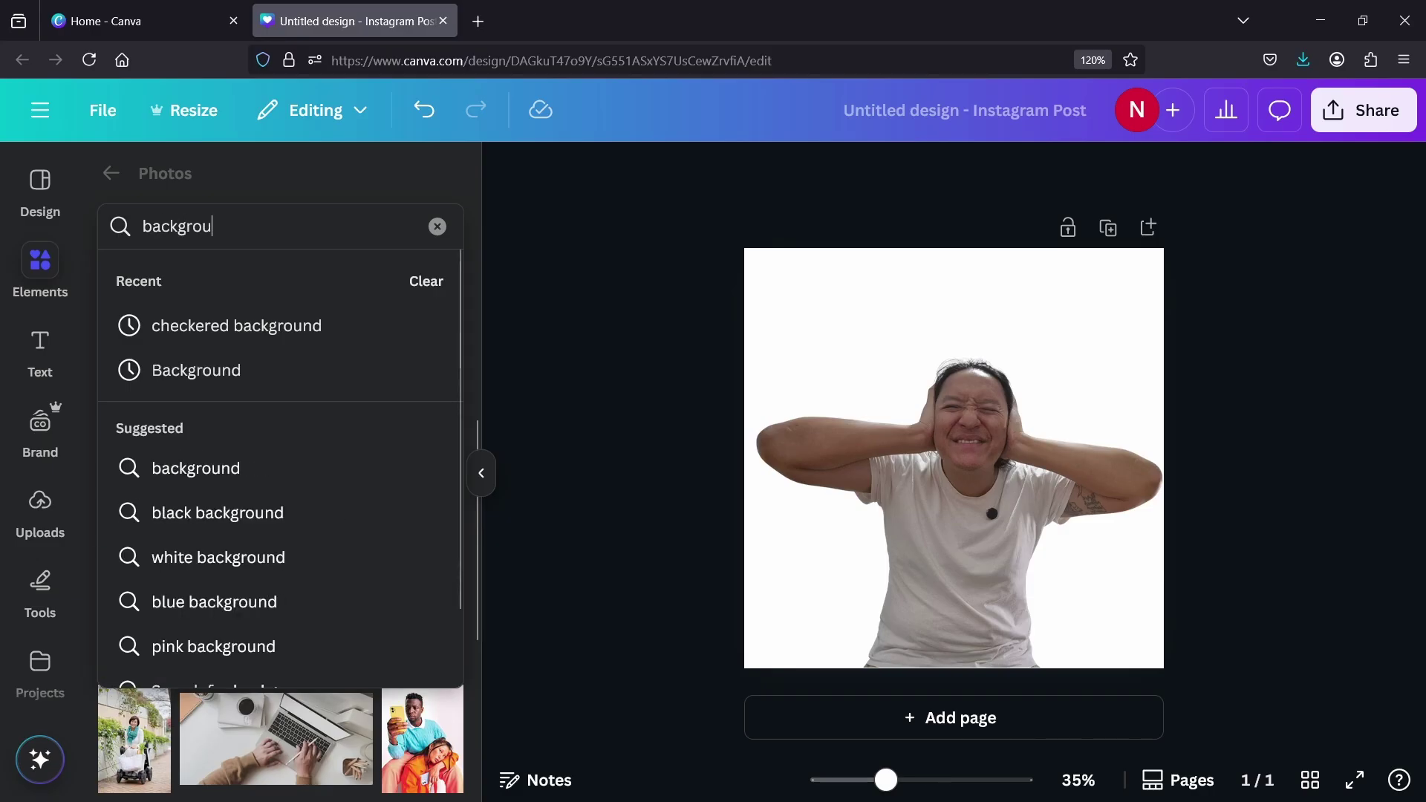
pyautogui.press('Return')
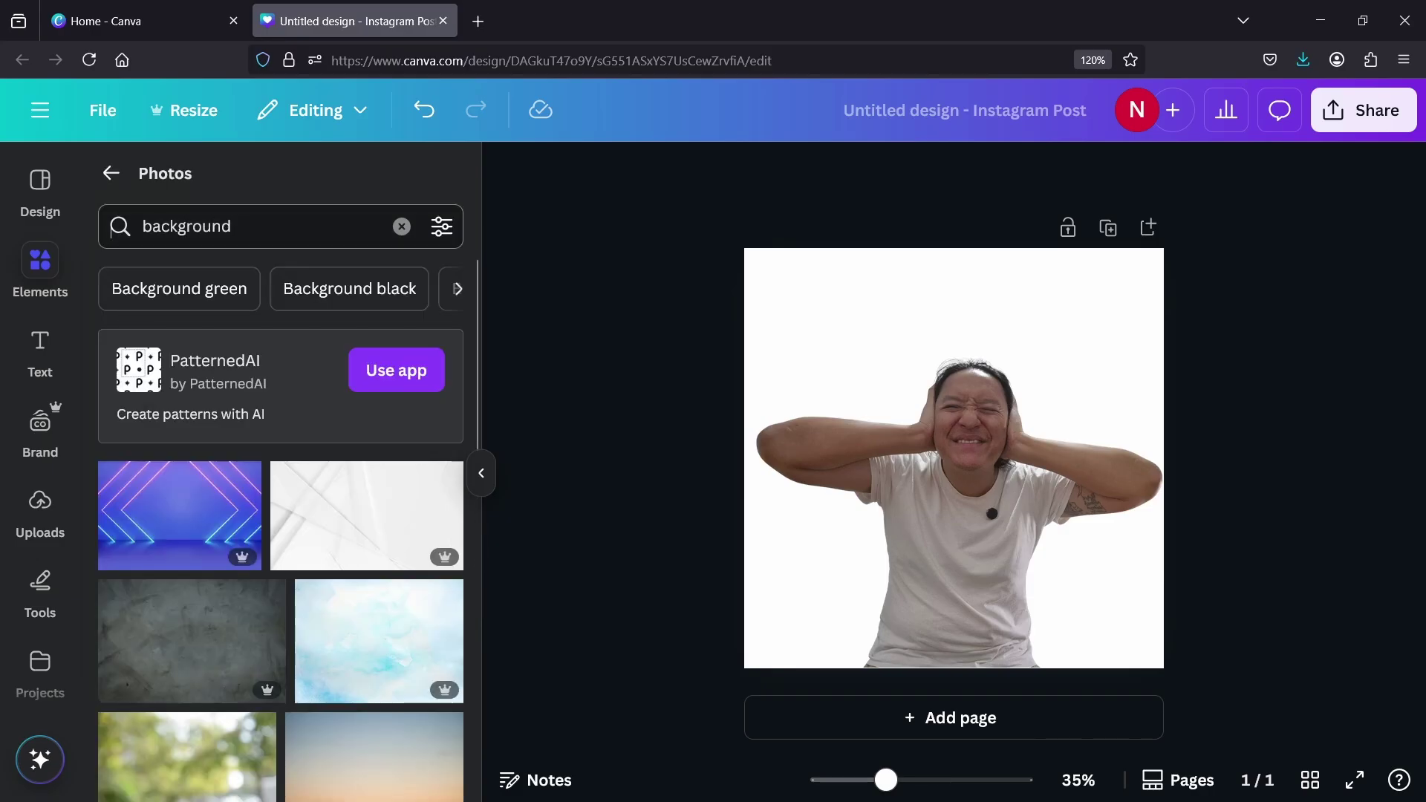
# Step: Add the soft green gradient photo to the page and enlarge it to about 1783 by 1188 px
pyautogui.scroll(-10, 220, 451)
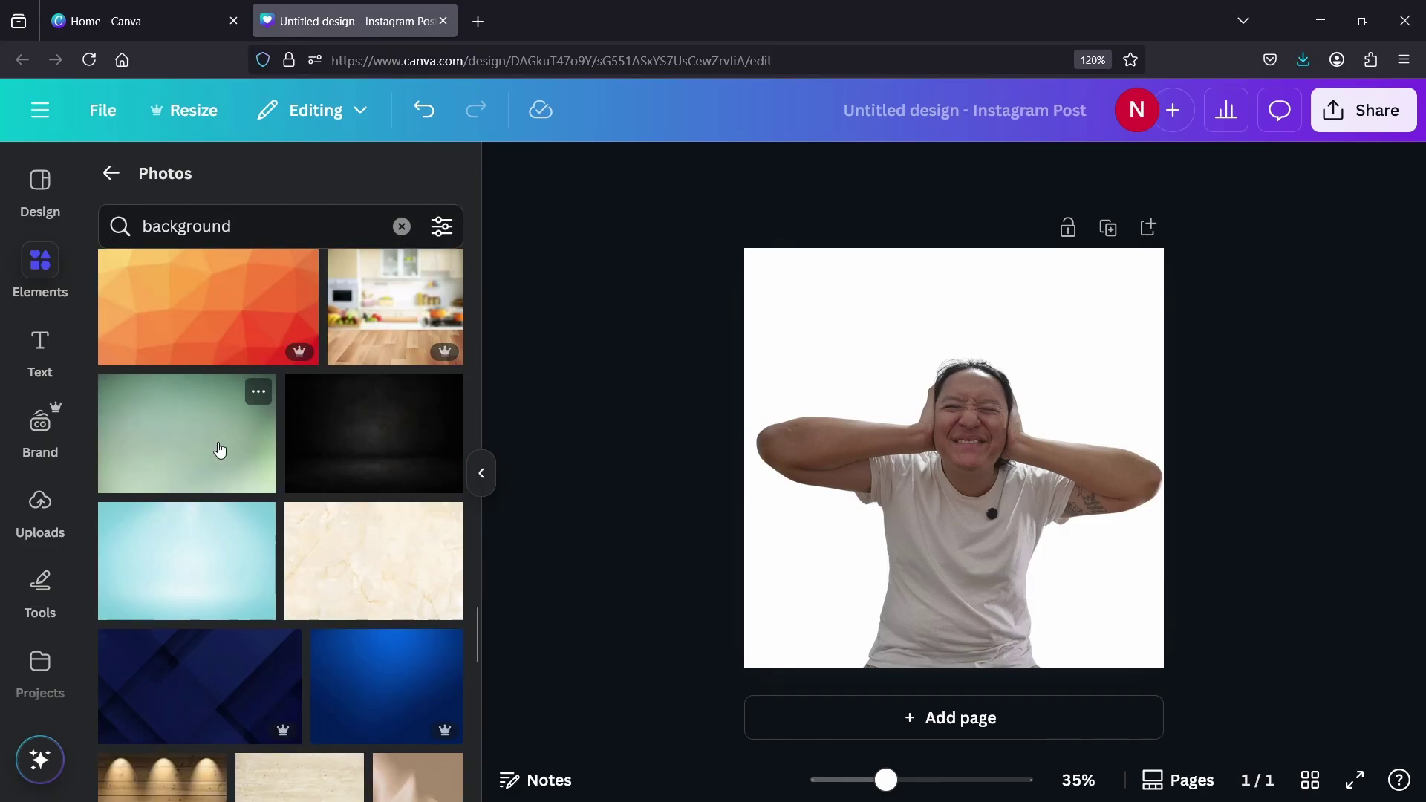
pyautogui.moveTo(835, 332); pyautogui.dragTo(877, 327)
pyautogui.moveTo(1084, 470); pyautogui.dragTo(1368, 659)
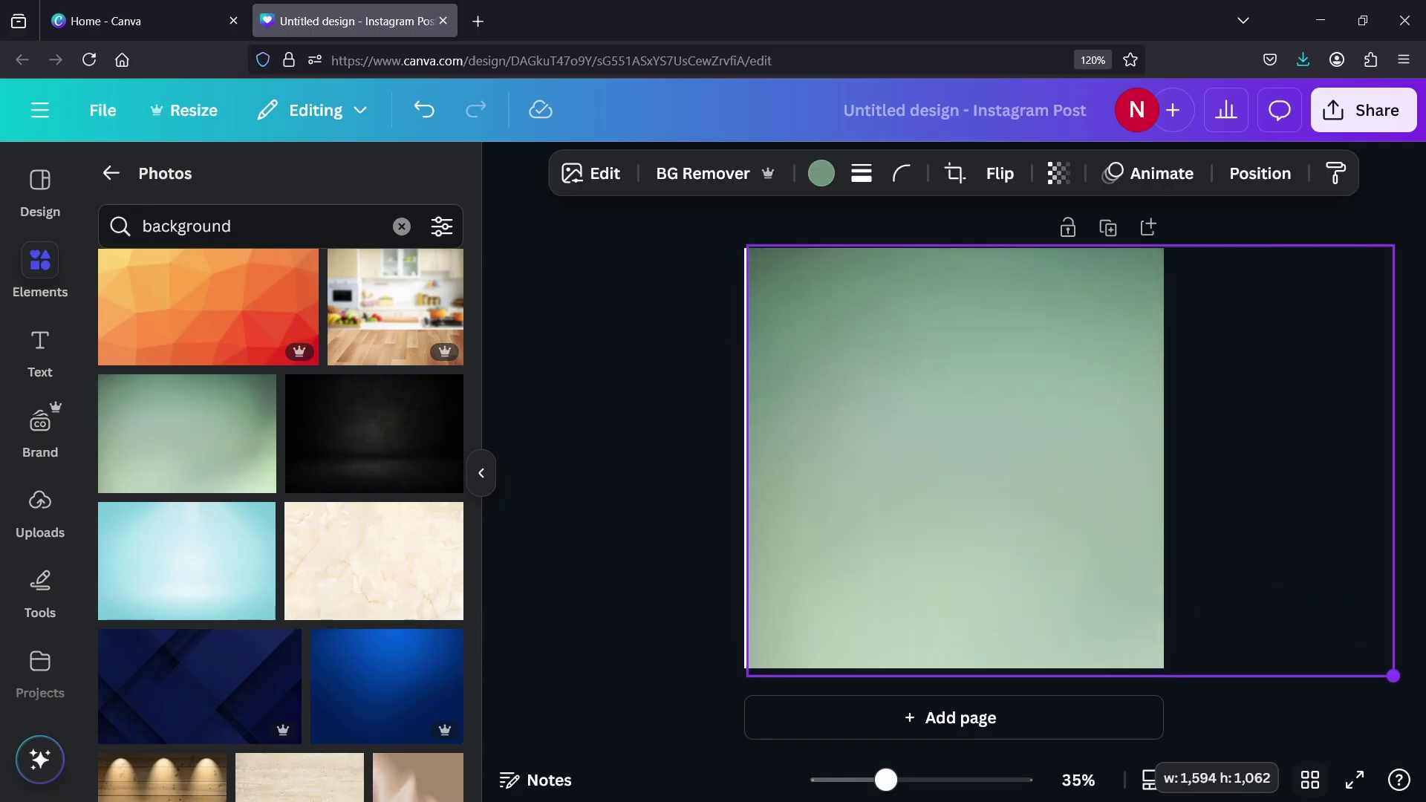
# Step: Move the green gradient layer behind the cutout person in the layer order
pyautogui.click(1254, 179)
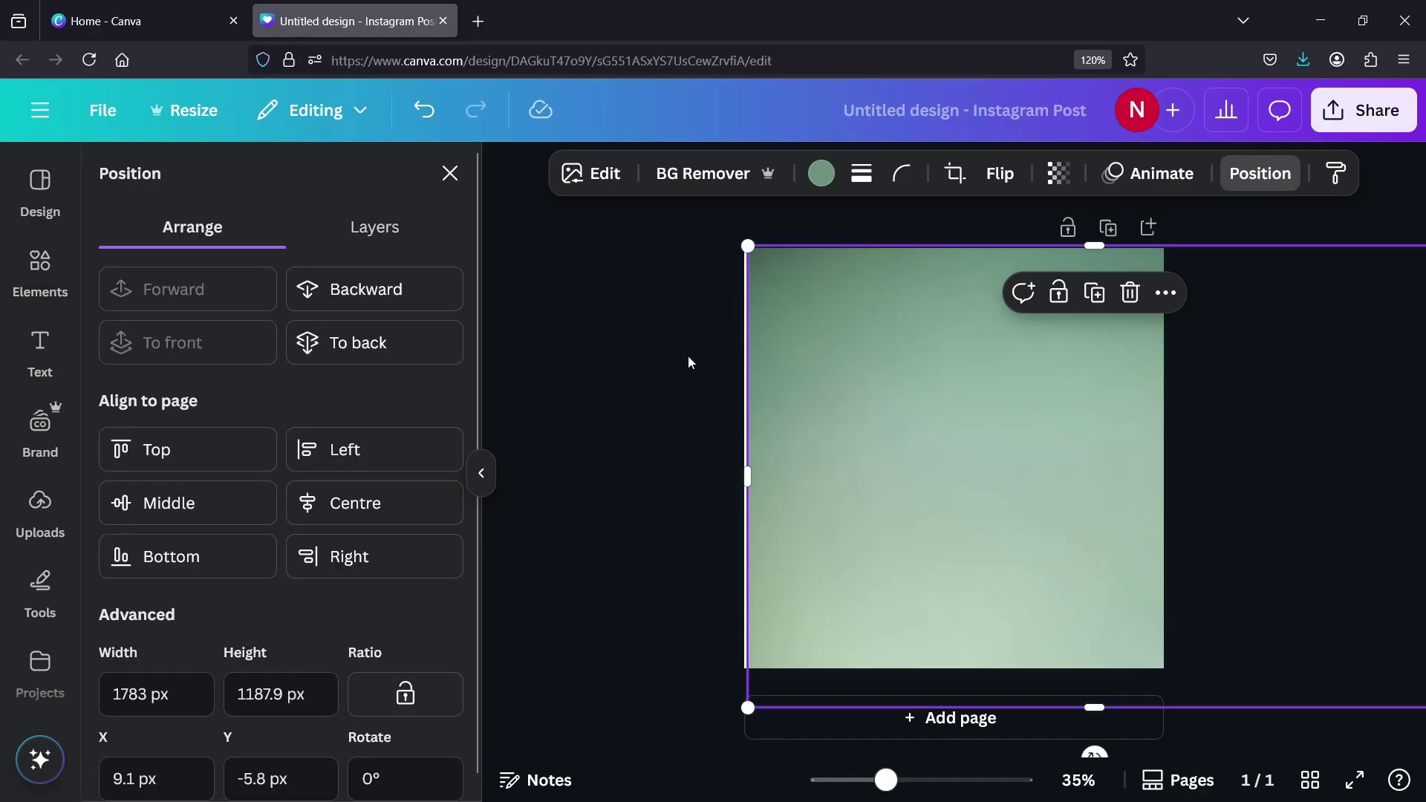
pyautogui.click(371, 227)
pyautogui.click(273, 429)
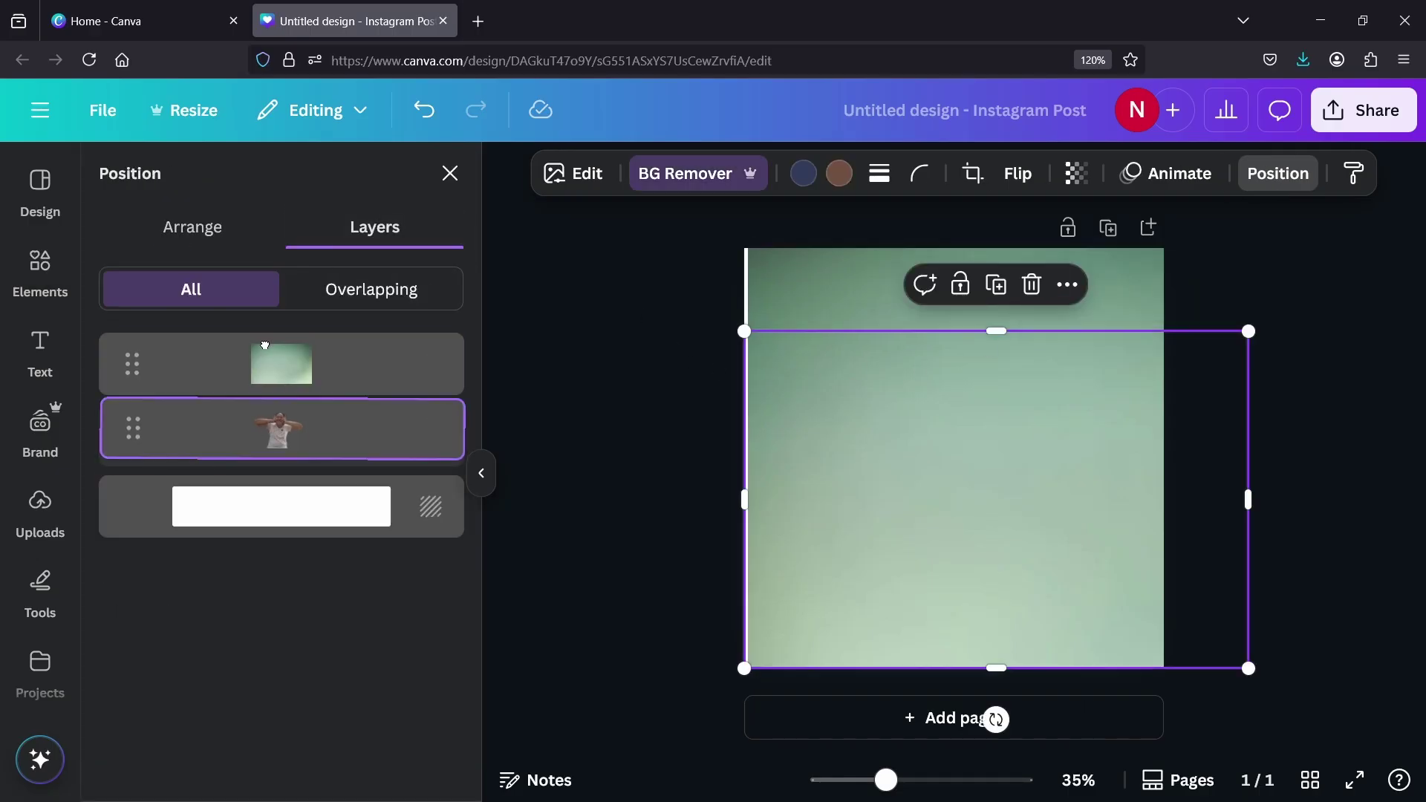
pyautogui.moveTo(280, 347); pyautogui.dragTo(470, 407)
pyautogui.click(919, 335)
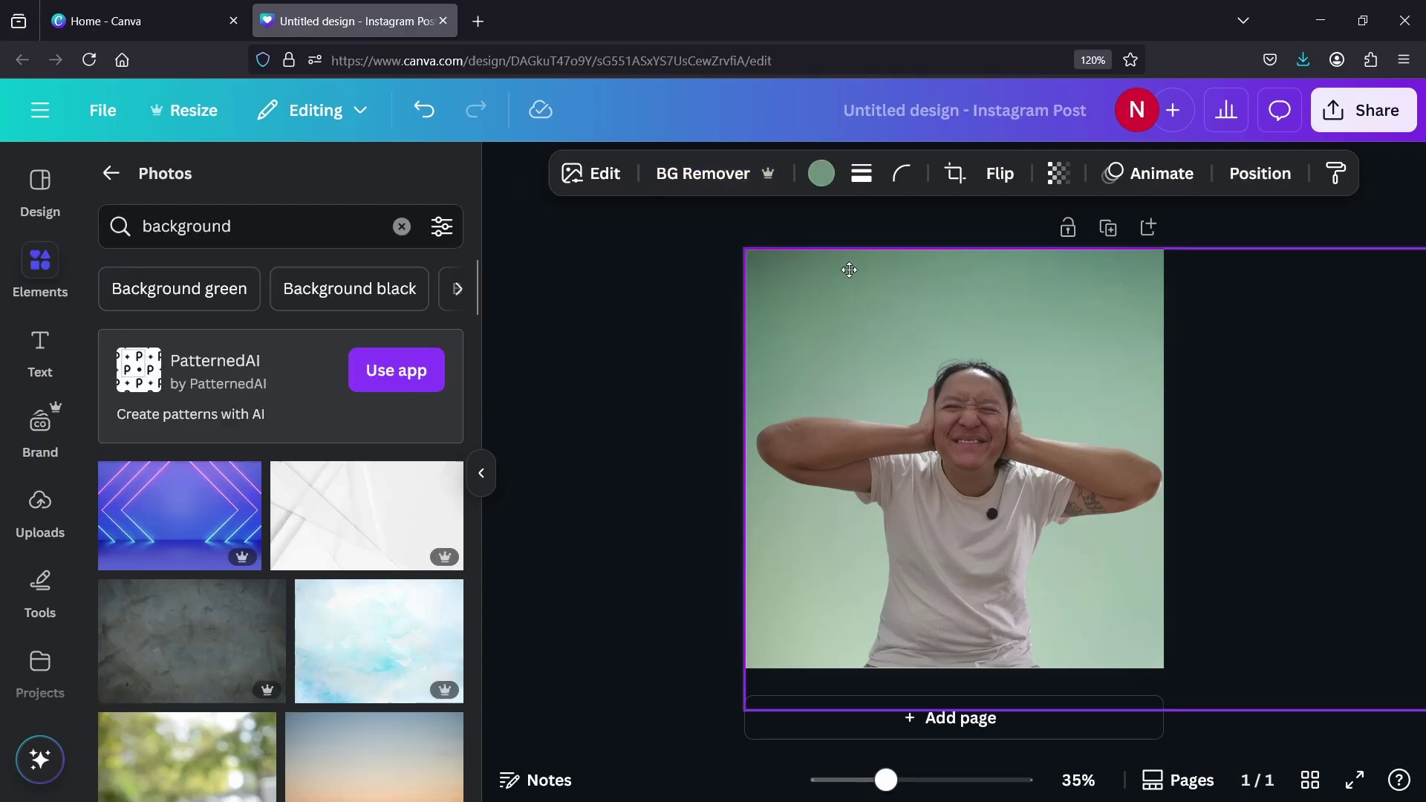
# Step: Shift the green gradient to cover the whole page, and delete it from the design
pyautogui.click(832, 266)
pyautogui.click(592, 322)
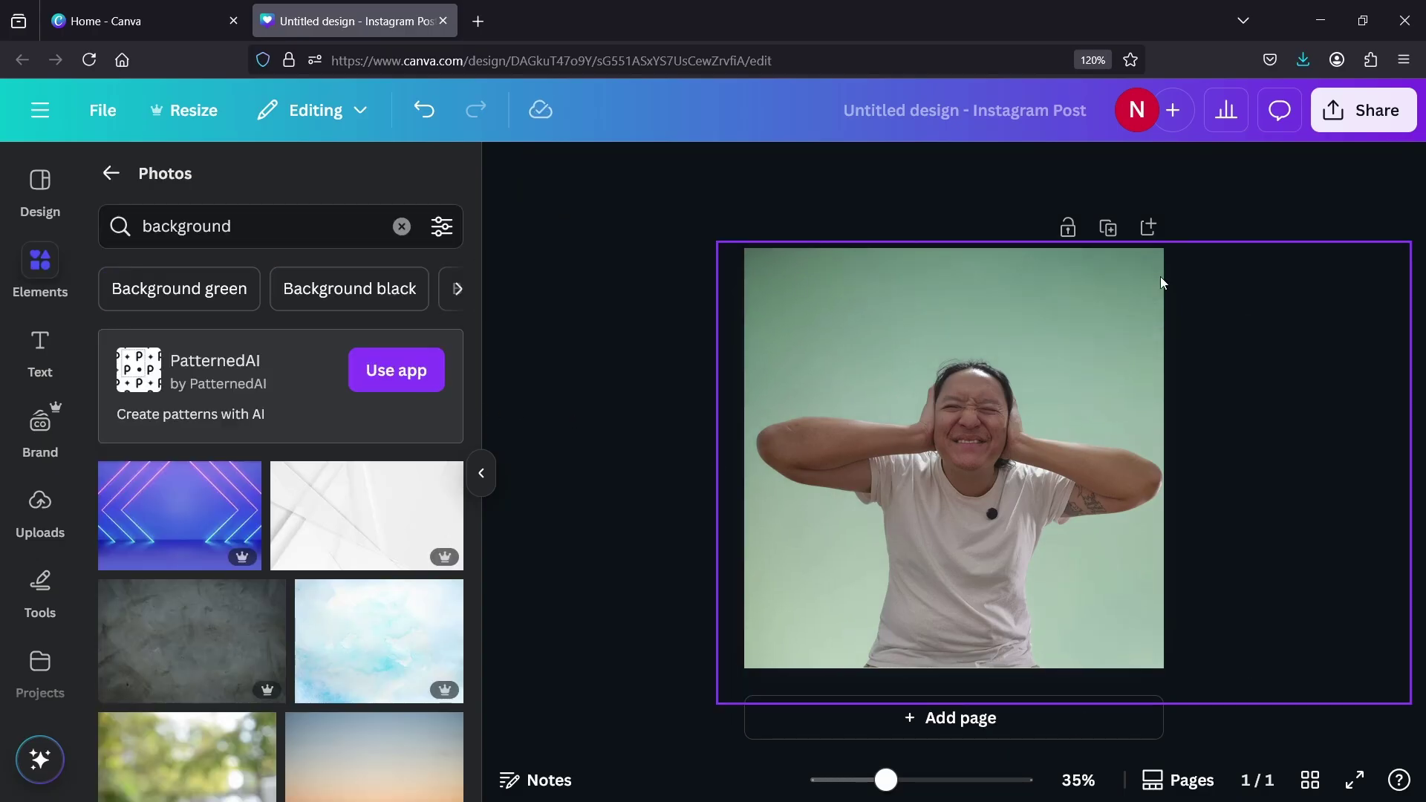
pyautogui.click(1141, 288)
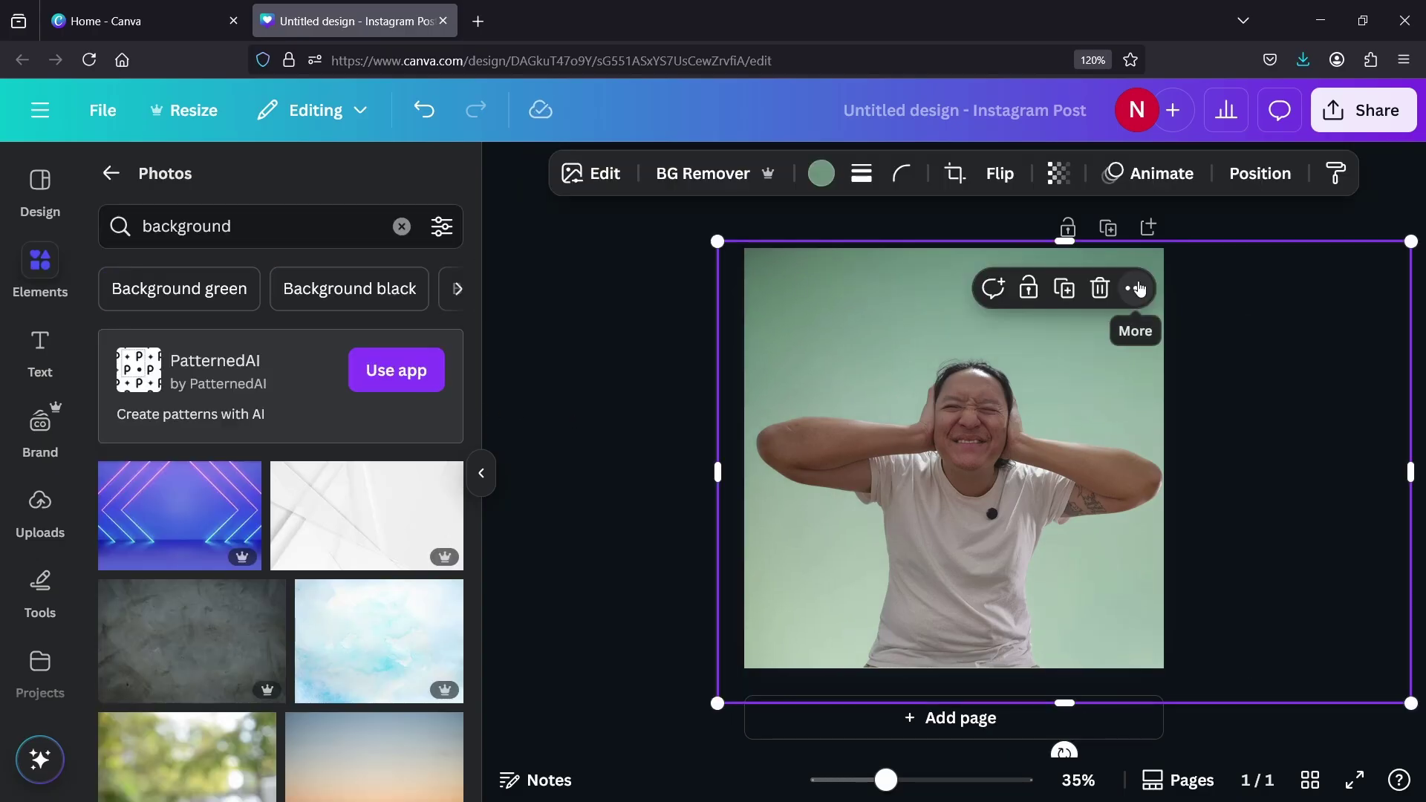
pyautogui.click(1101, 289)
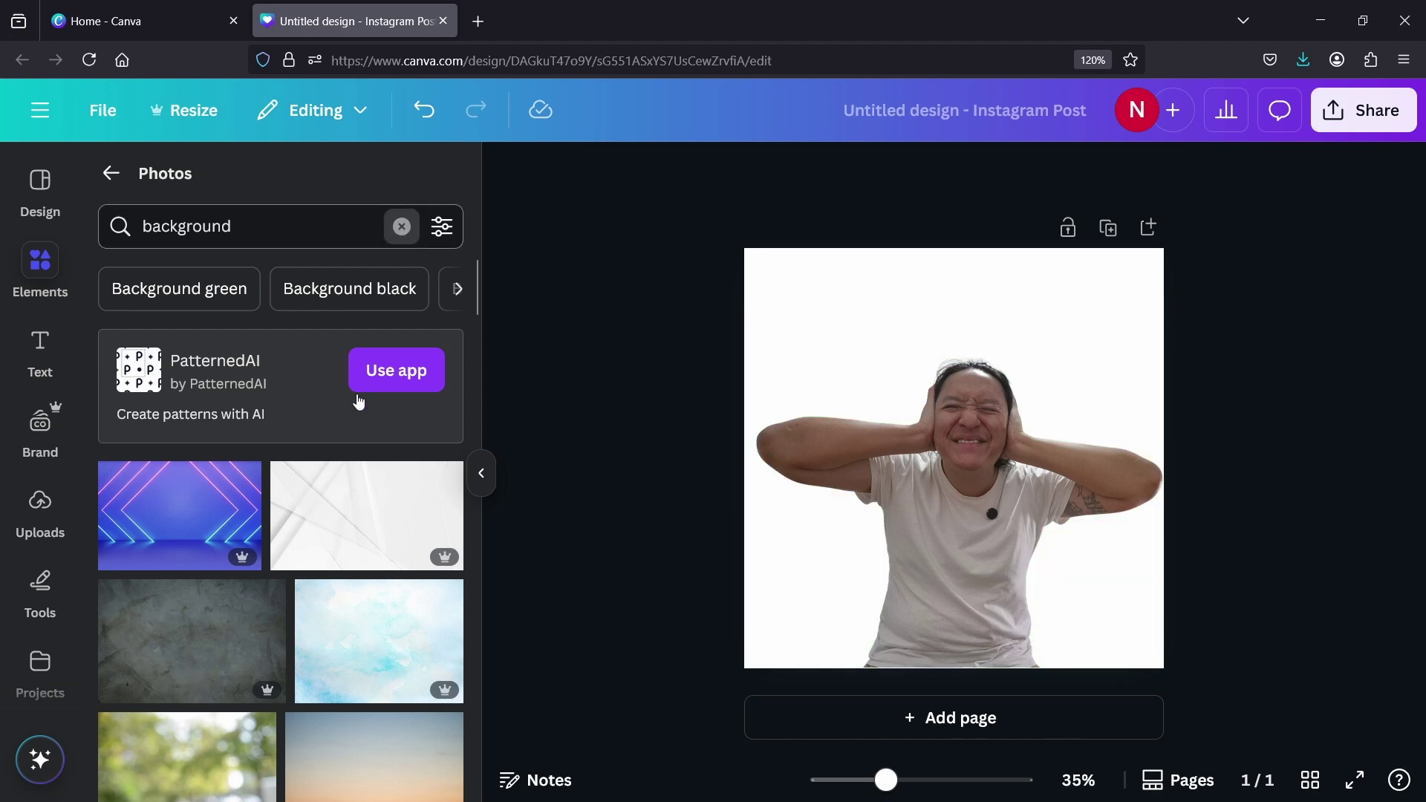
# Step: Clear the photo search, add the recently used blue and red gradient, and enlarge it to cover the whole page
pyautogui.click(401, 226)
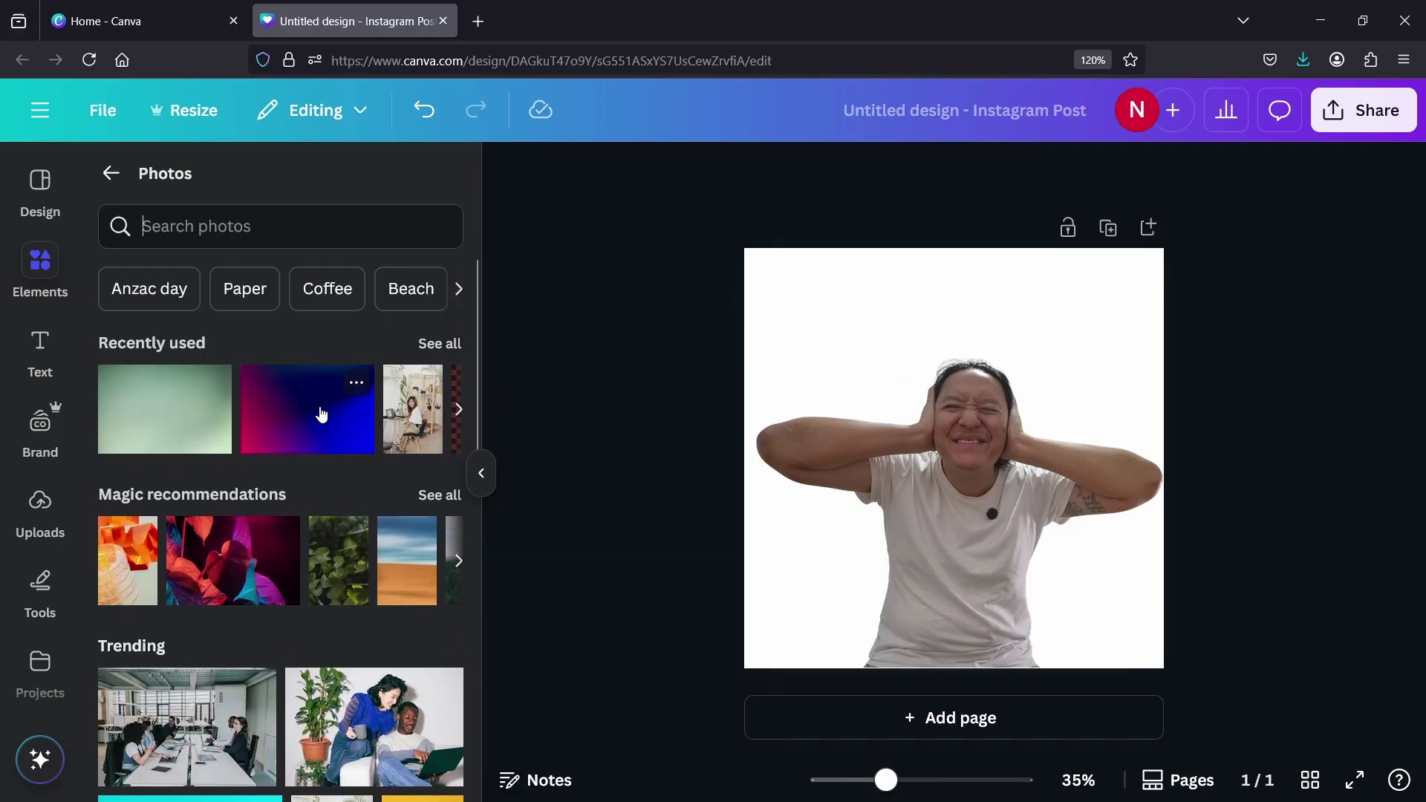
pyautogui.click(321, 415)
pyautogui.moveTo(782, 332); pyautogui.dragTo(631, 178)
pyautogui.moveTo(1119, 568); pyautogui.dragTo(1278, 730)
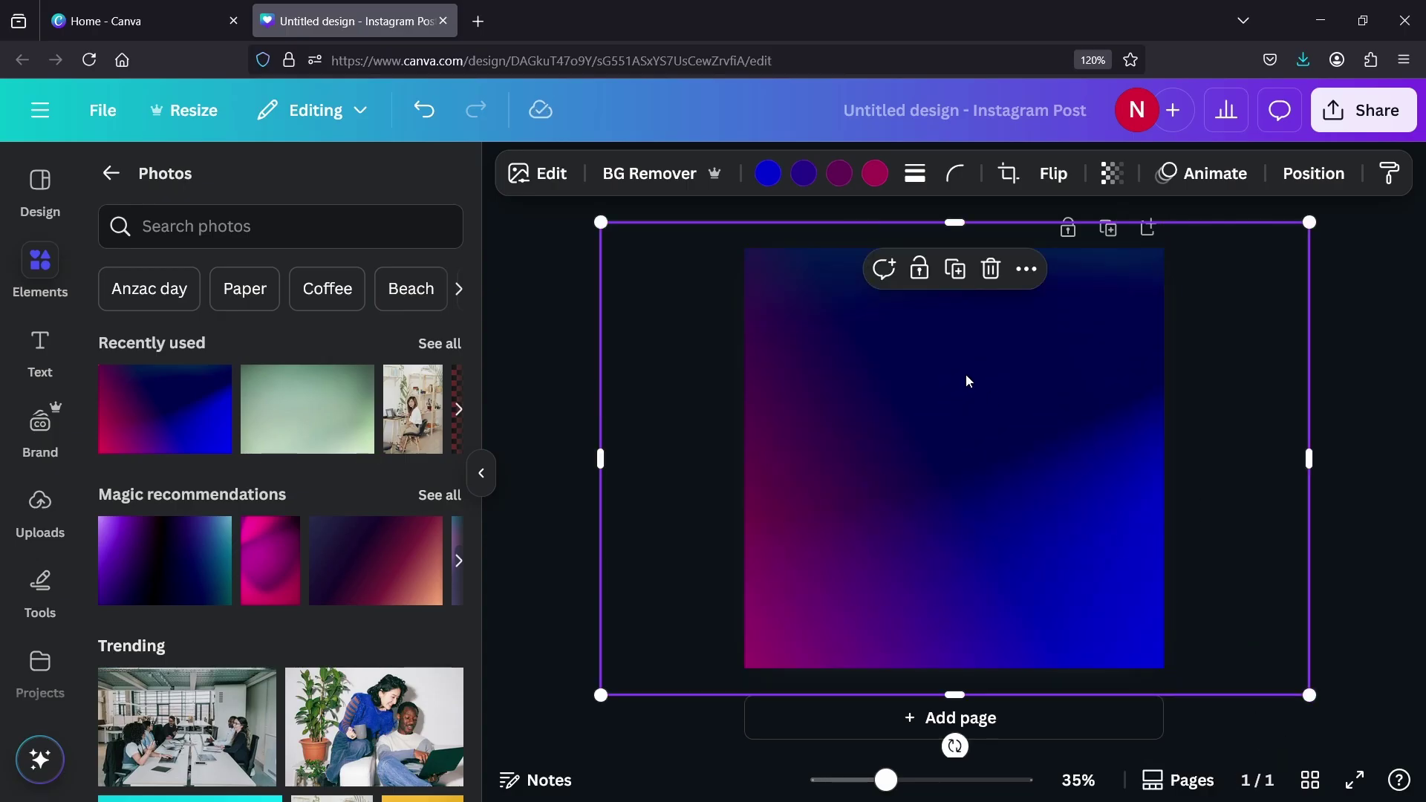
pyautogui.moveTo(1205, 276); pyautogui.dragTo(1318, 261)
# Step: Move the blue and red gradient layer beneath the cutout person so it serves as the backdrop
pyautogui.click(1299, 176)
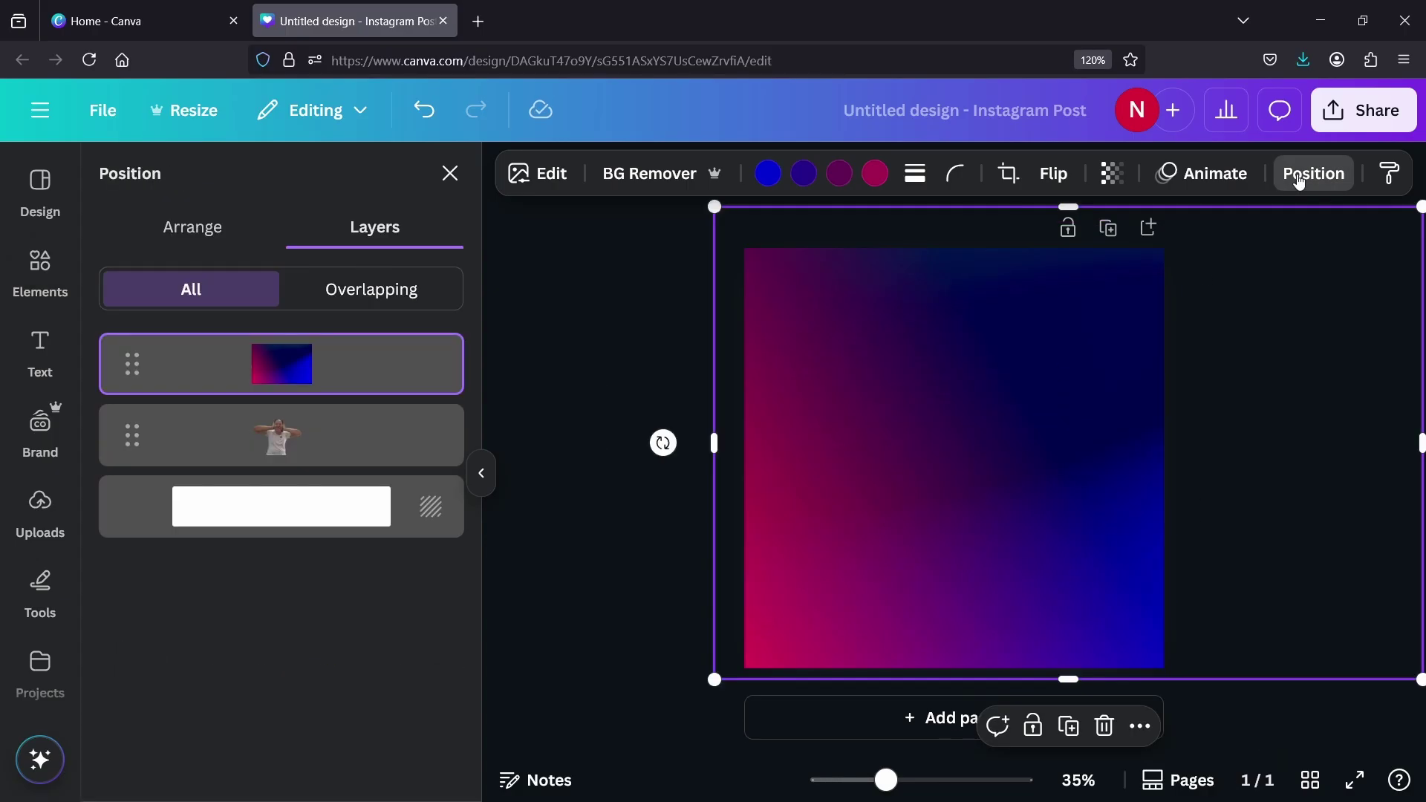
pyautogui.moveTo(318, 357); pyautogui.dragTo(294, 455)
pyautogui.click(538, 371)
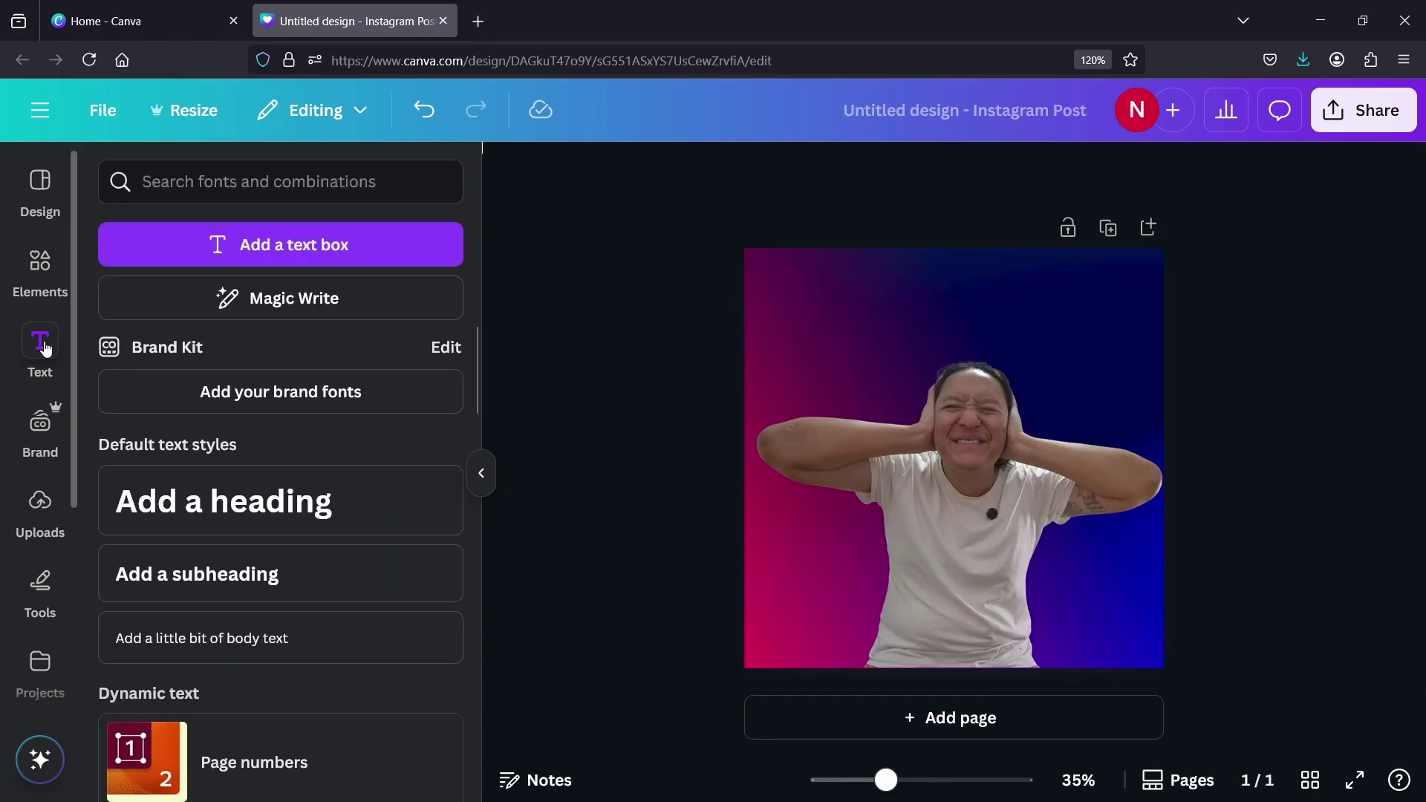
# Step: Add a text box reading "တော်ပါတော့" and make its text bold
pyautogui.click(253, 243)
pyautogui.hotkey('ctrl', 'v')
pyautogui.write('ပါတော')
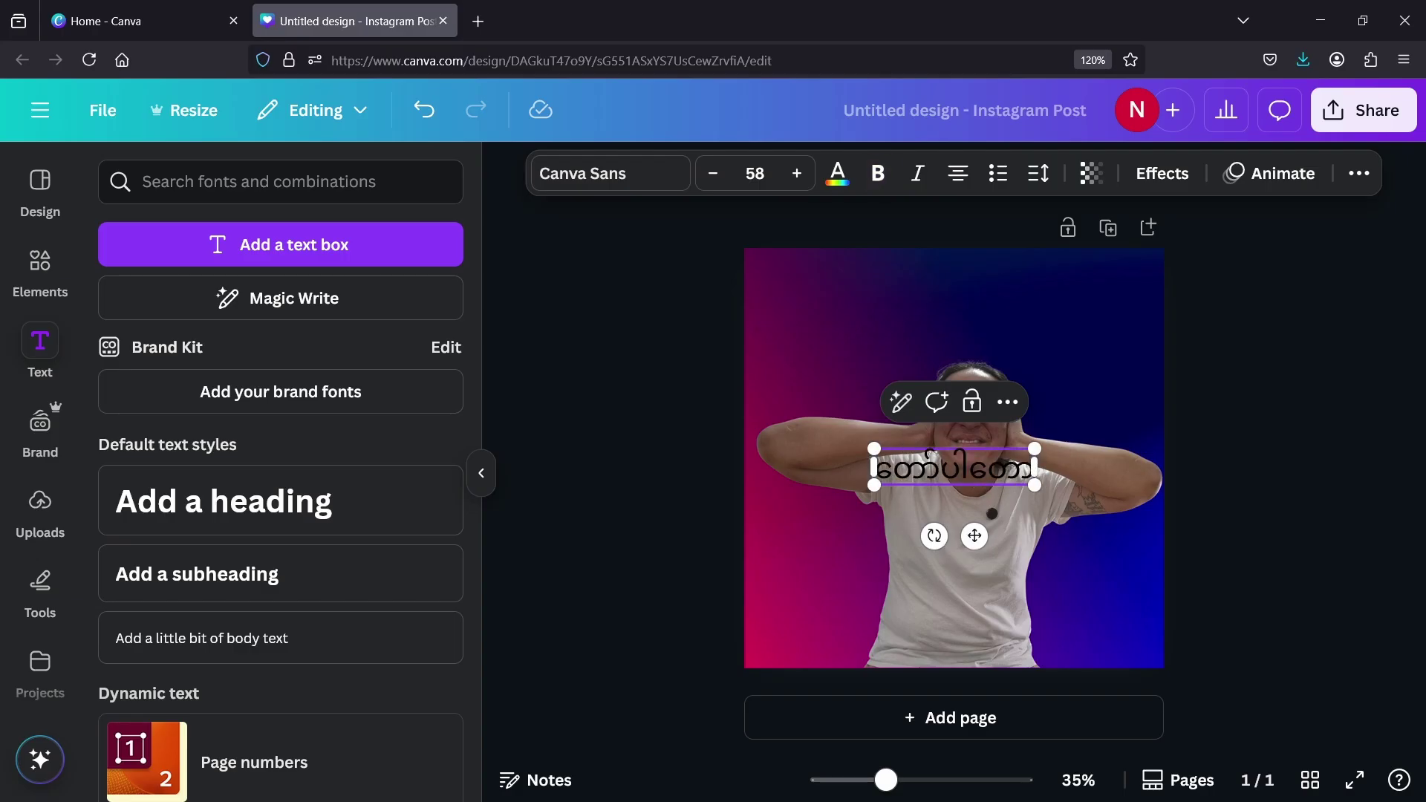
pyautogui.click(877, 173)
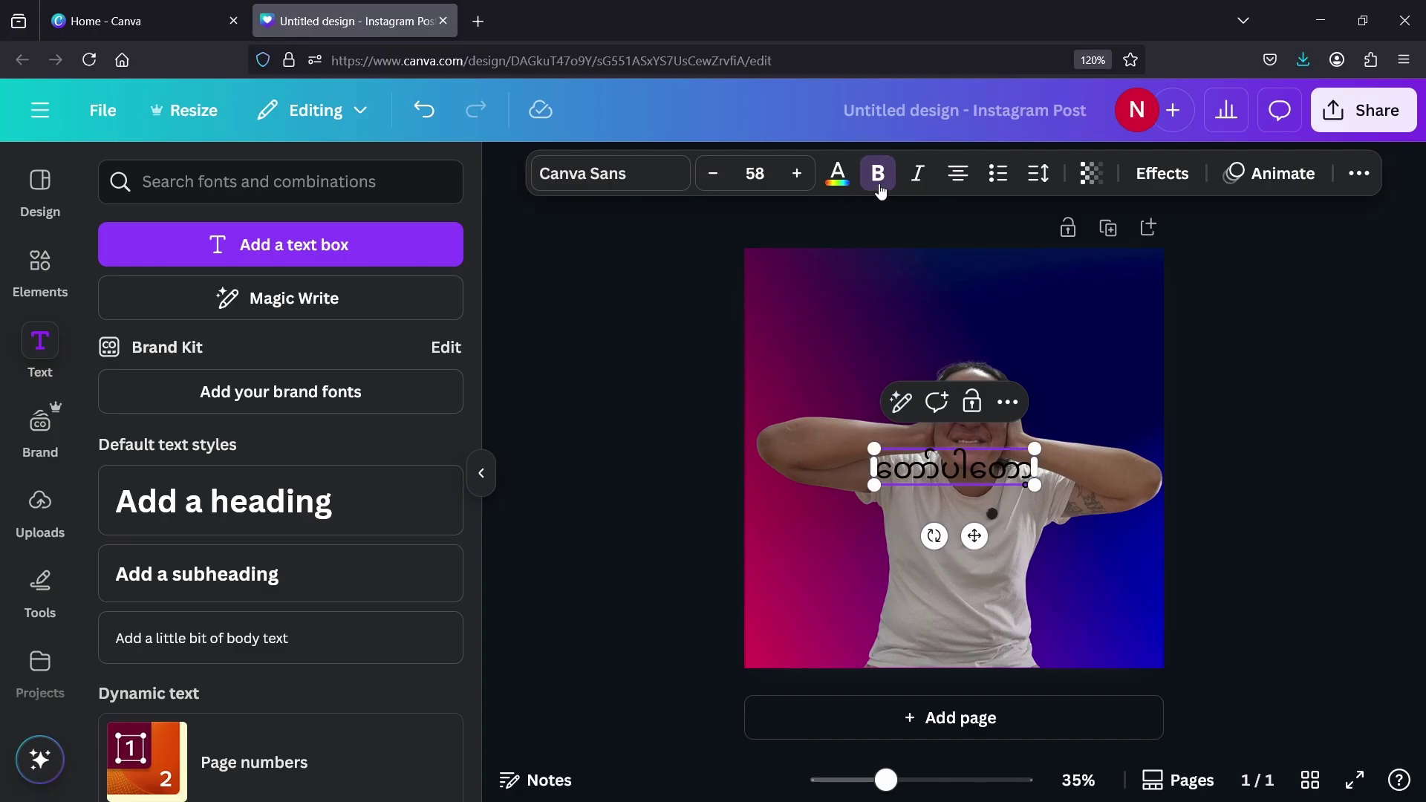
pyautogui.click(874, 173)
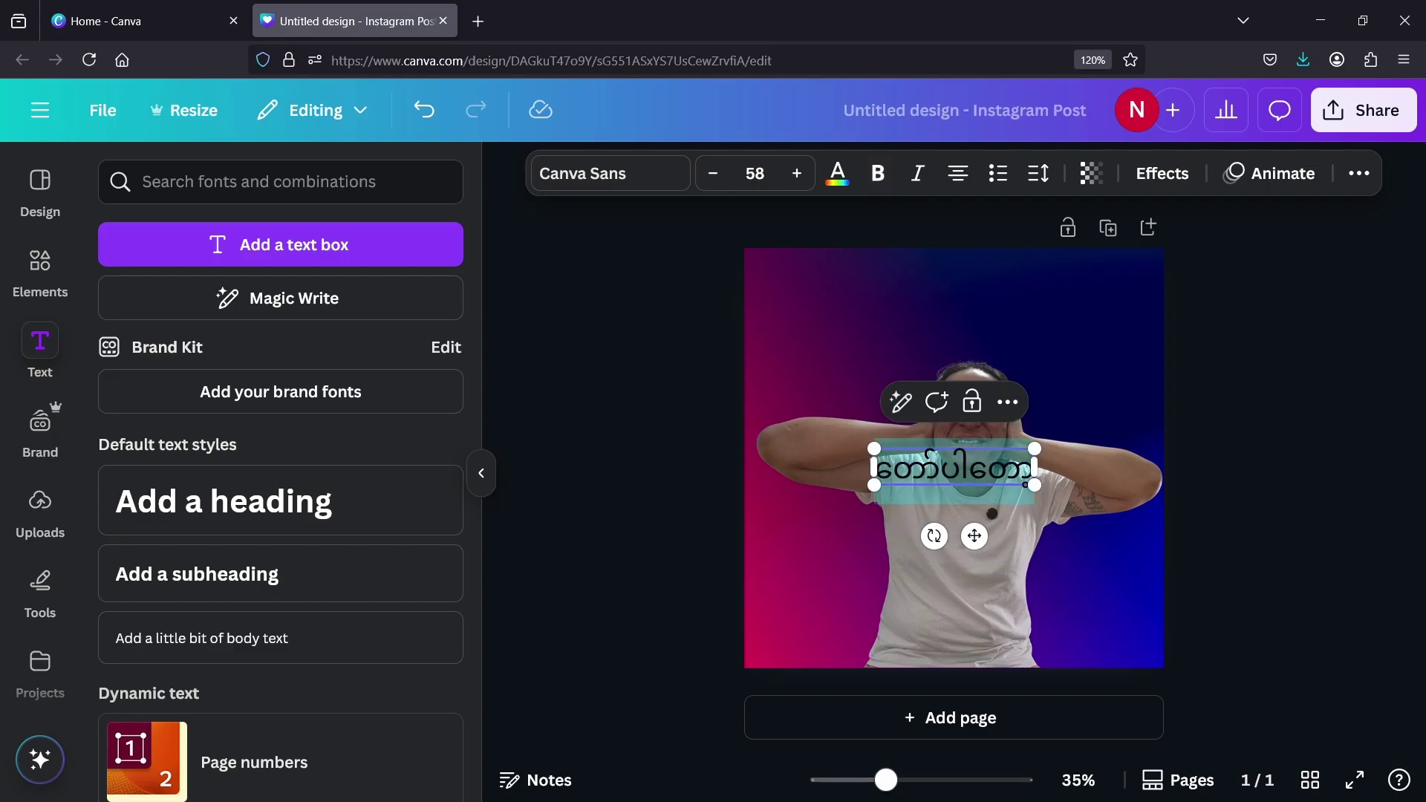
pyautogui.click(878, 173)
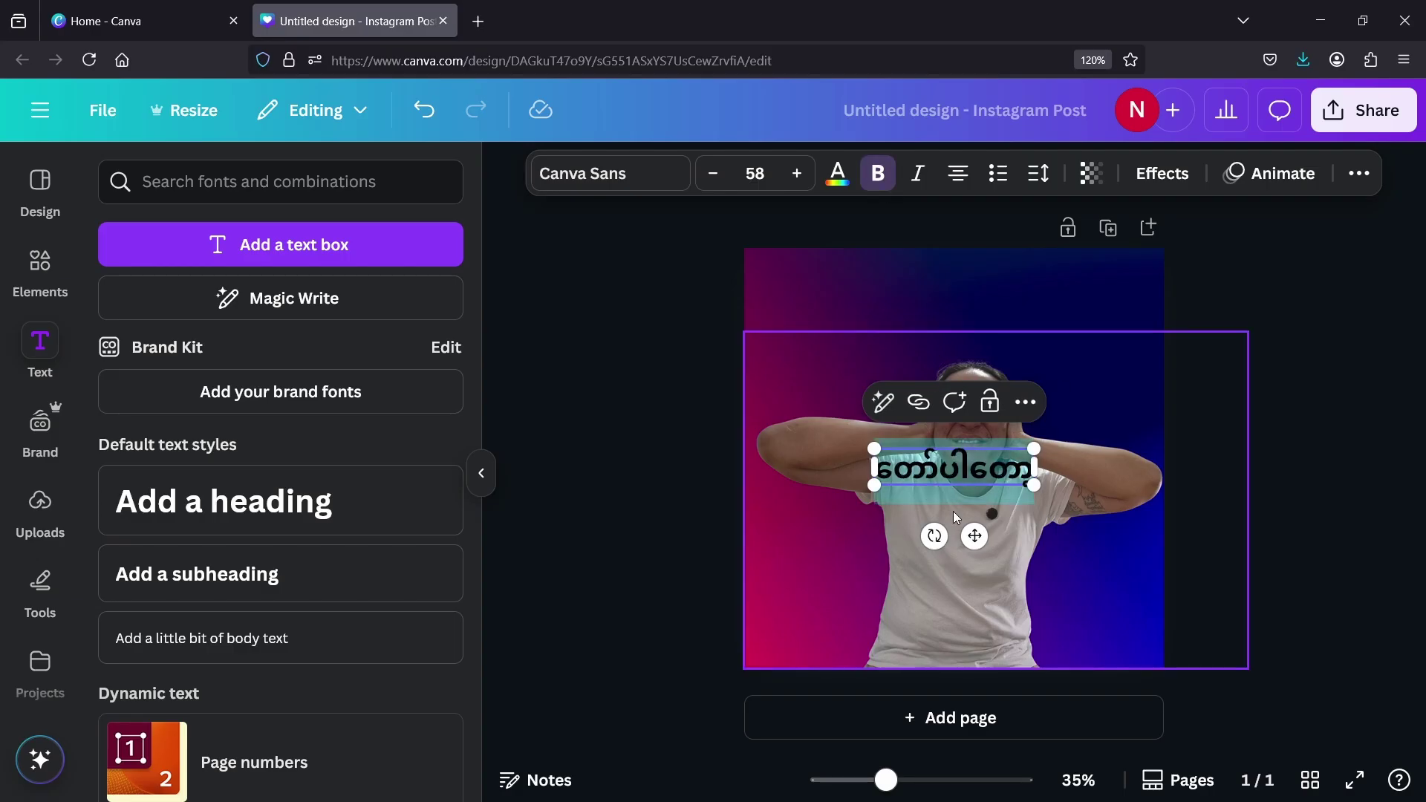
# Step: Set the text colour of "တော်ပါတော့" to the custom yellow #FFD600
pyautogui.click(838, 177)
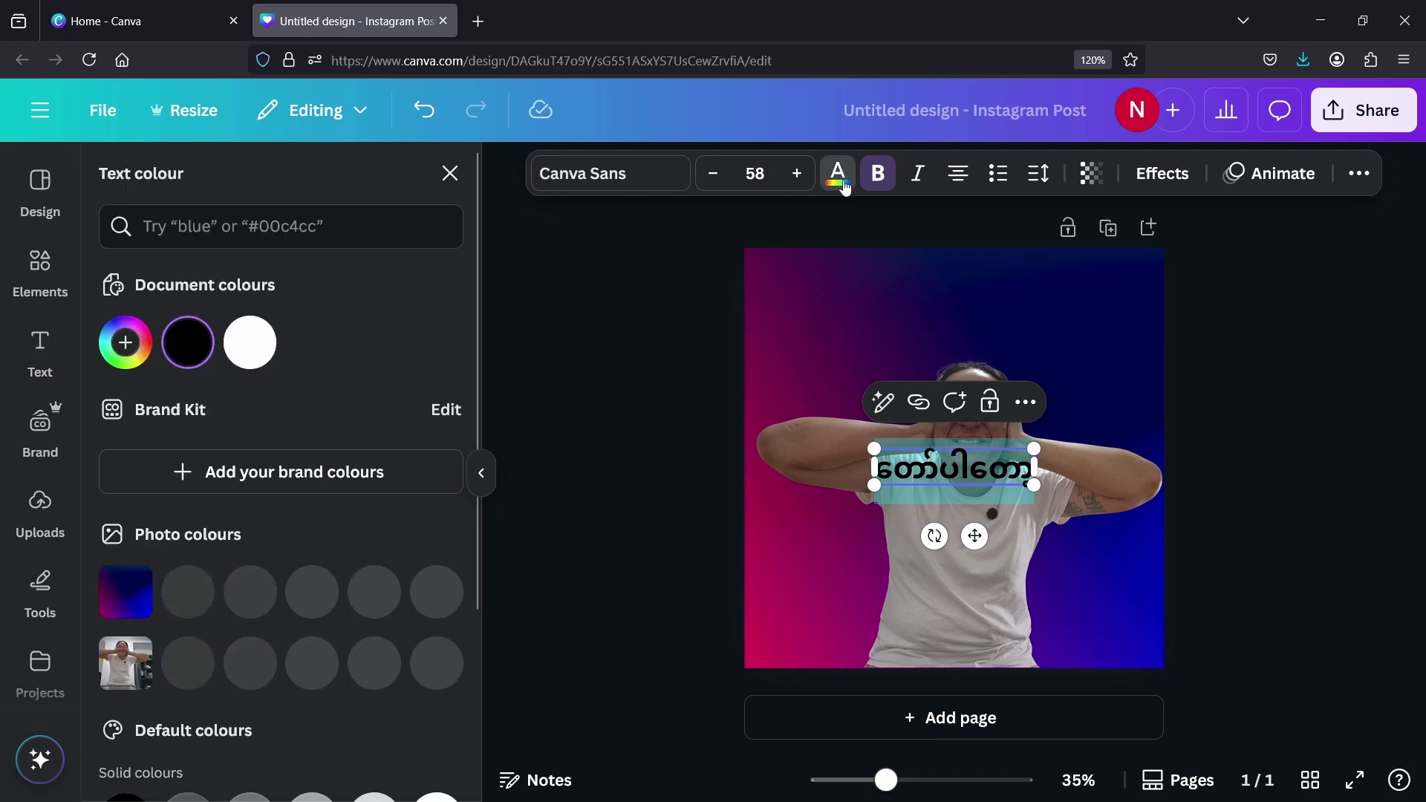
pyautogui.click(126, 343)
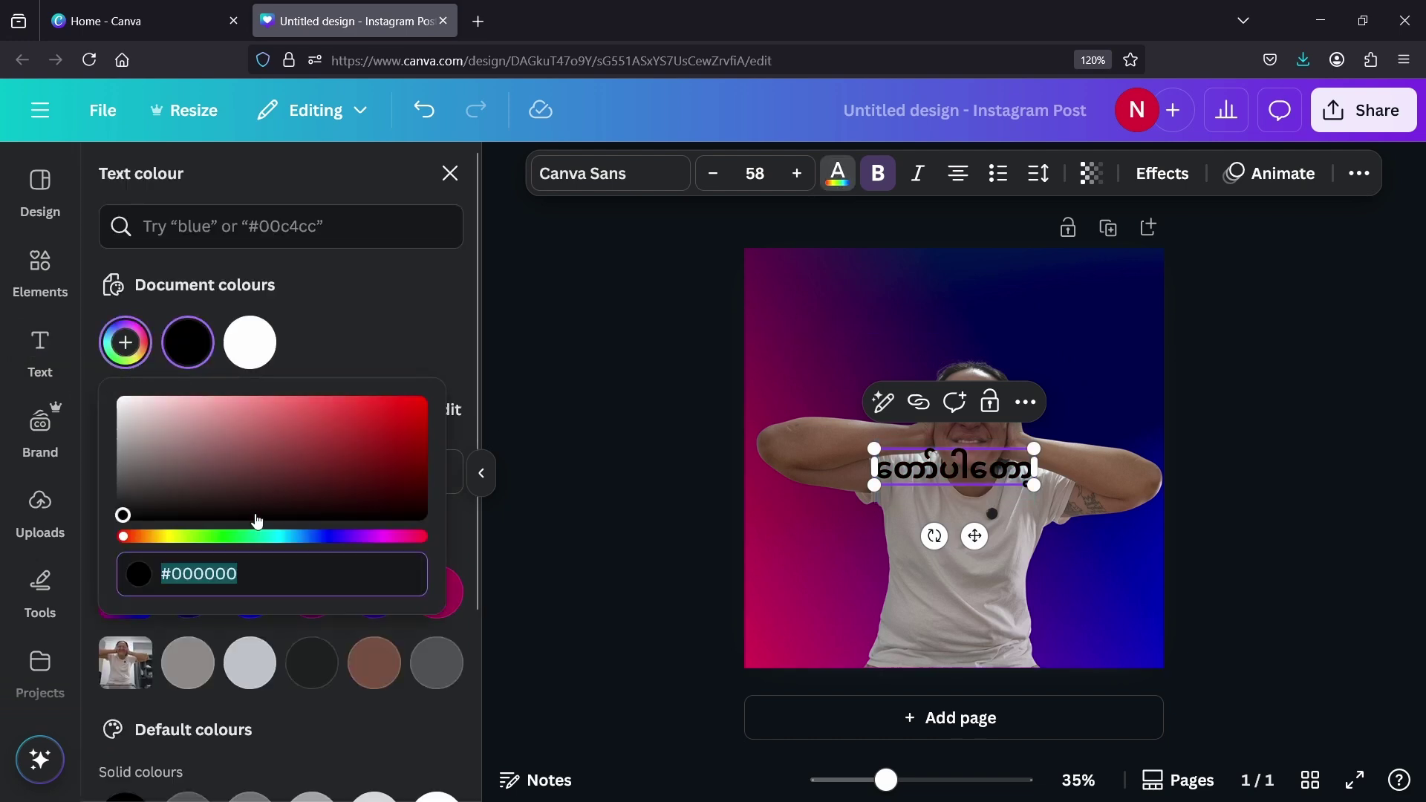
pyautogui.click(164, 538)
pyautogui.moveTo(357, 436); pyautogui.dragTo(449, 391)
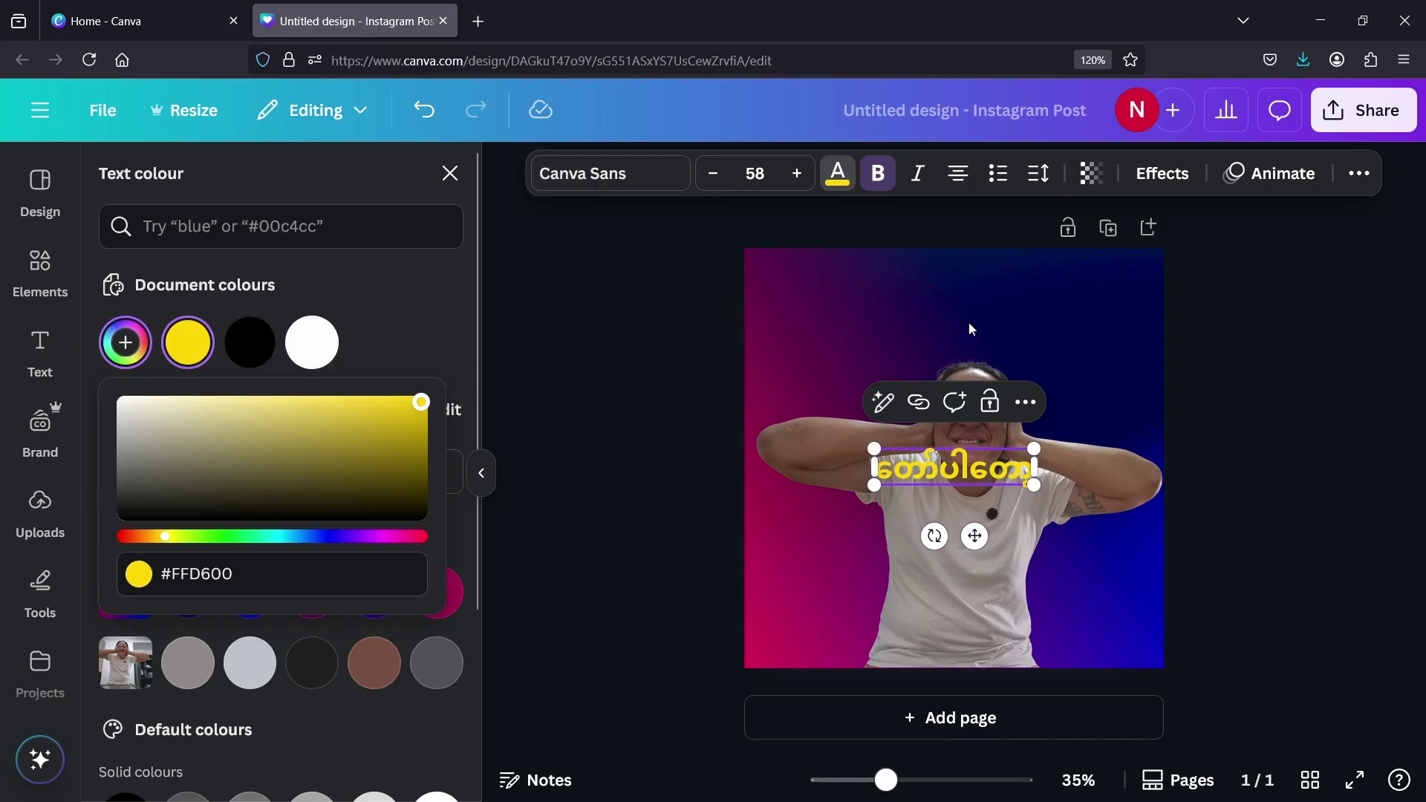
# Step: Move the "တော်ပါတော့" caption above the person's head and give it a black Outline effect with thickness 83
pyautogui.moveTo(975, 536); pyautogui.dragTo(957, 392)
pyautogui.click(1162, 173)
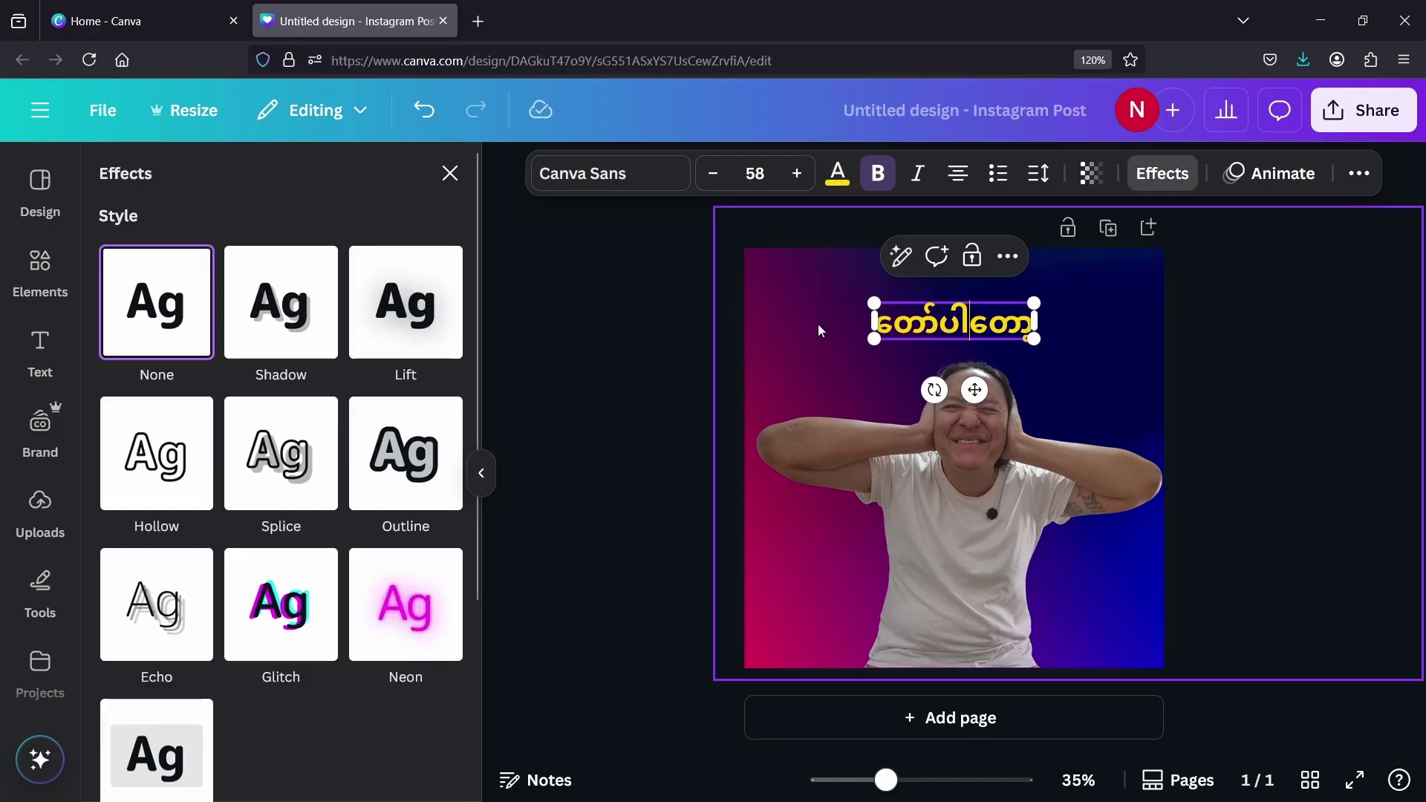
pyautogui.click(385, 489)
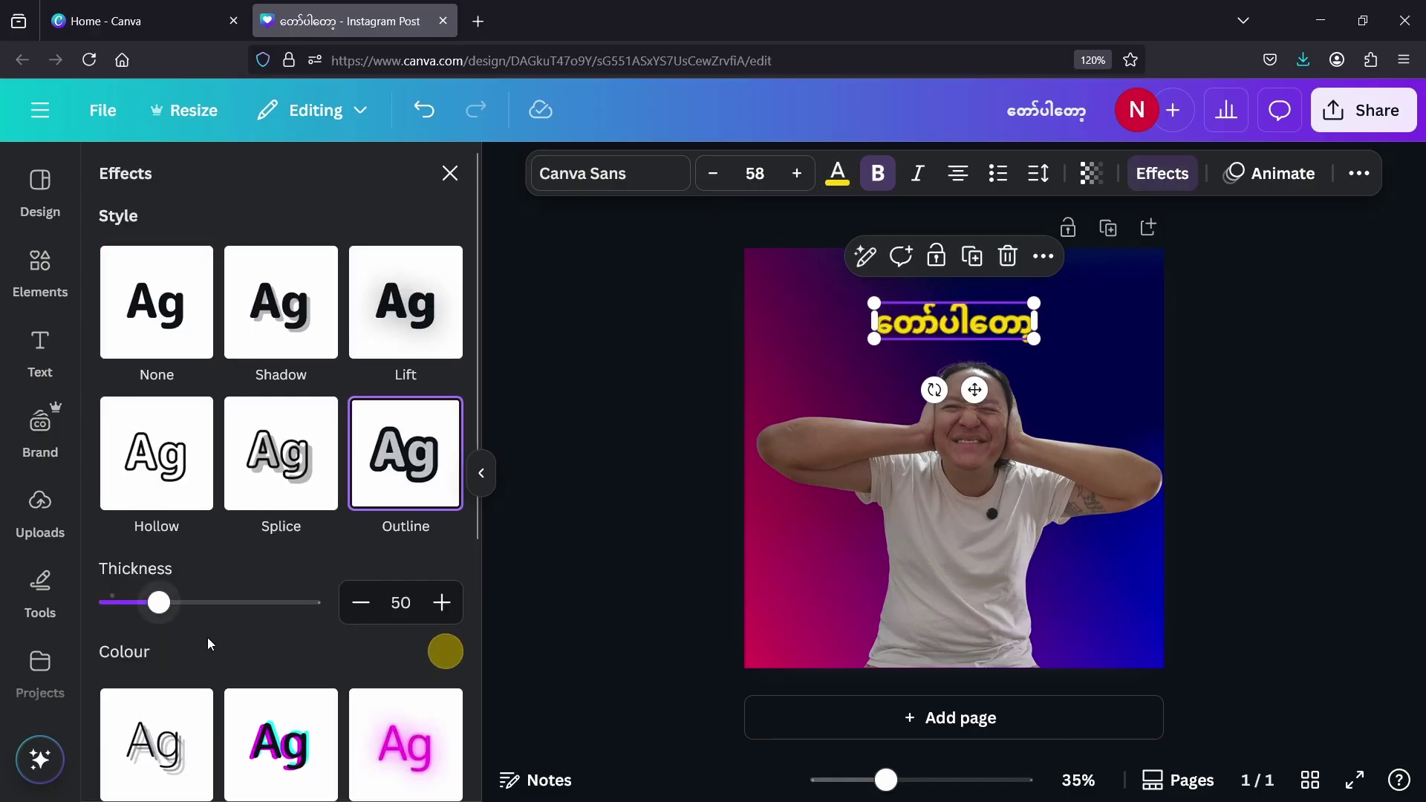
pyautogui.click(446, 654)
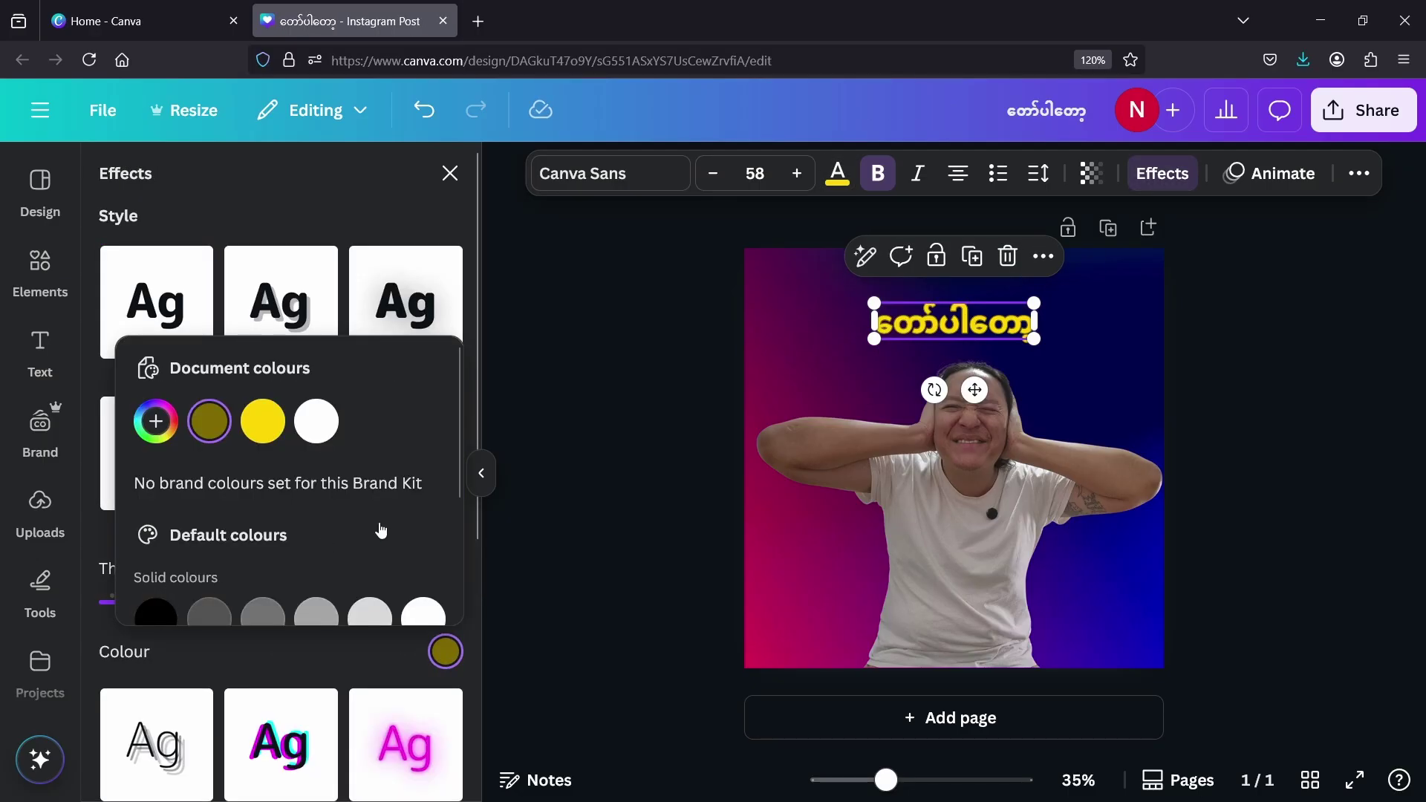
pyautogui.scroll(-2, 306, 586)
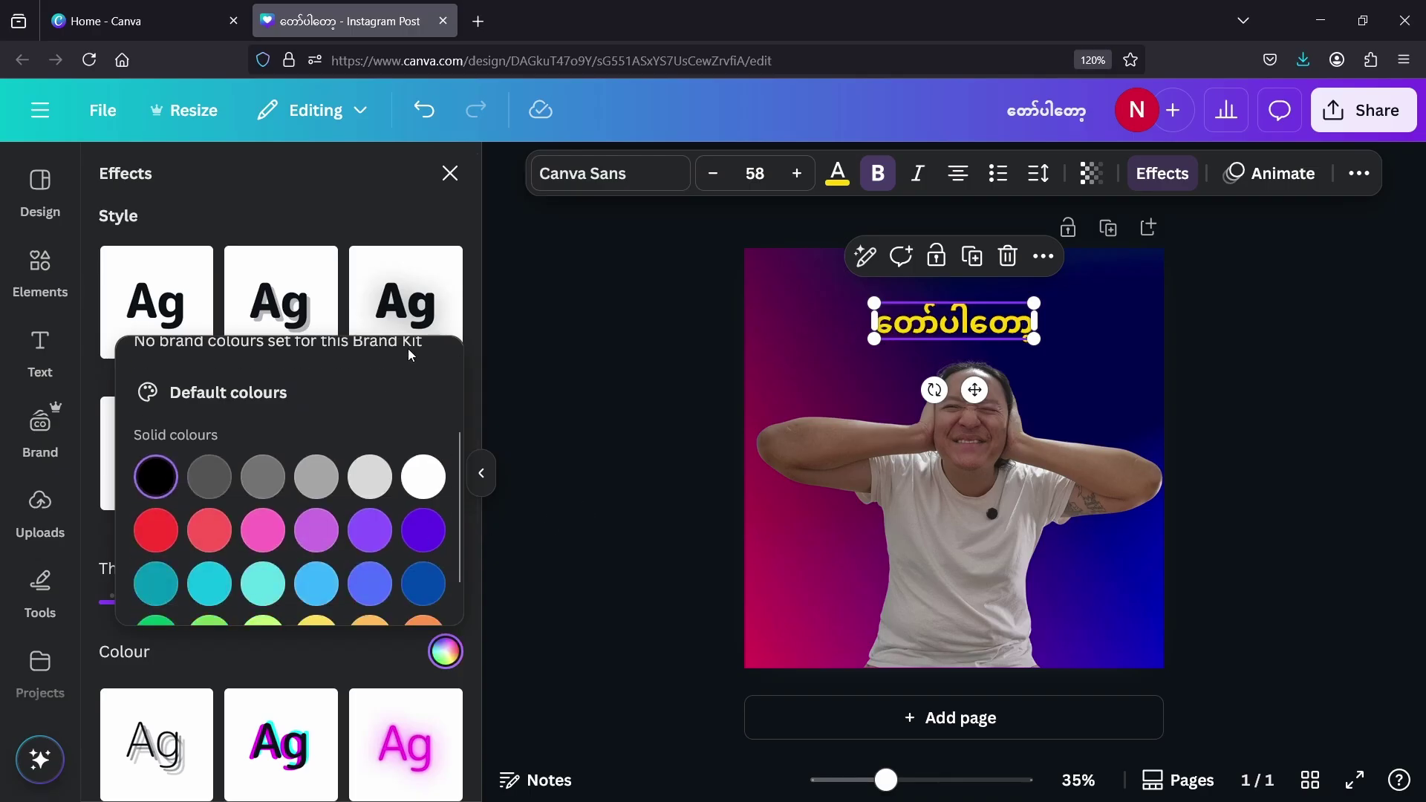
pyautogui.click(374, 673)
pyautogui.moveTo(159, 602); pyautogui.dragTo(193, 602)
# Step: Enlarge the "တော်ပါတော့" caption to font size 109 and move its layer beneath the cutout person
pyautogui.moveTo(874, 303); pyautogui.dragTo(763, 253)
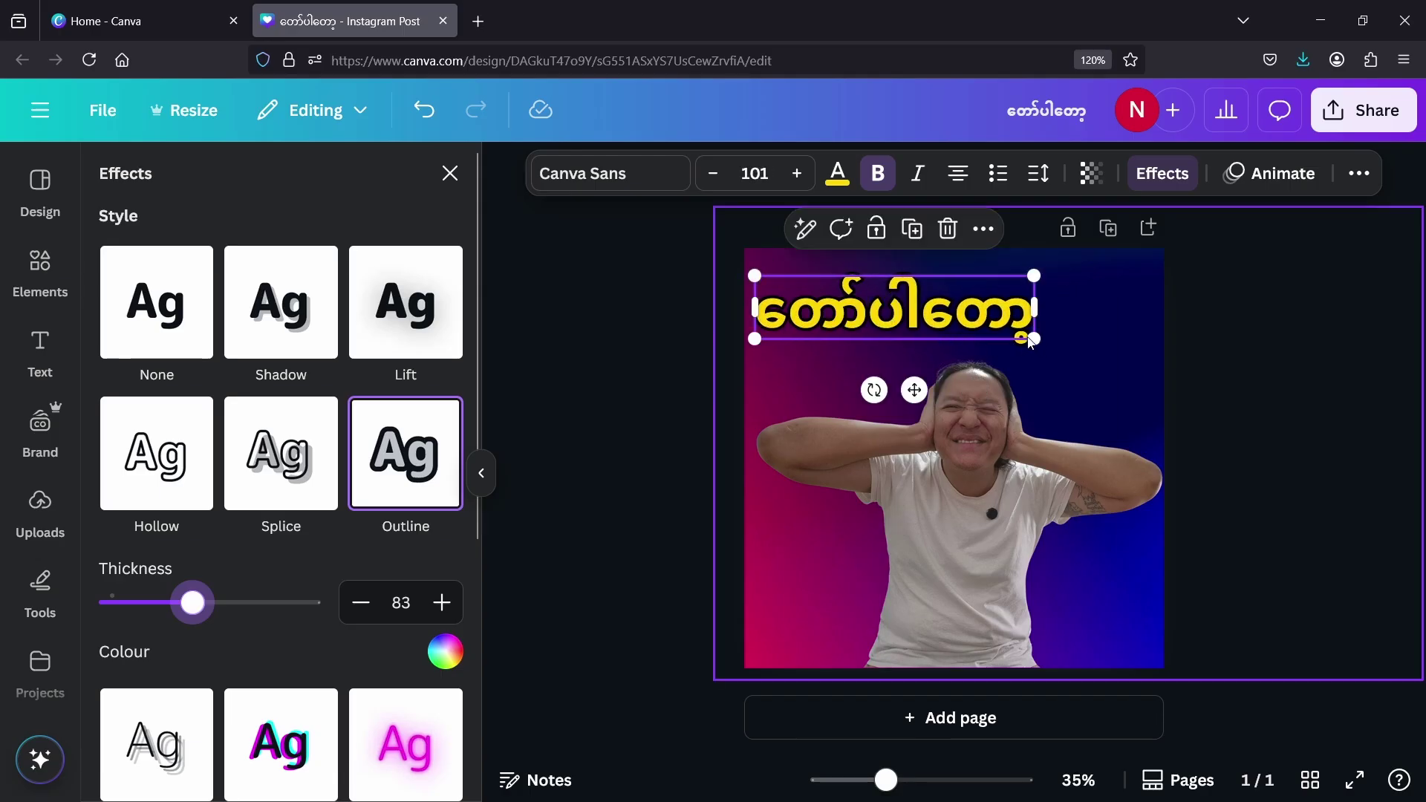
pyautogui.moveTo(1004, 314); pyautogui.dragTo(1036, 327)
pyautogui.click(1359, 173)
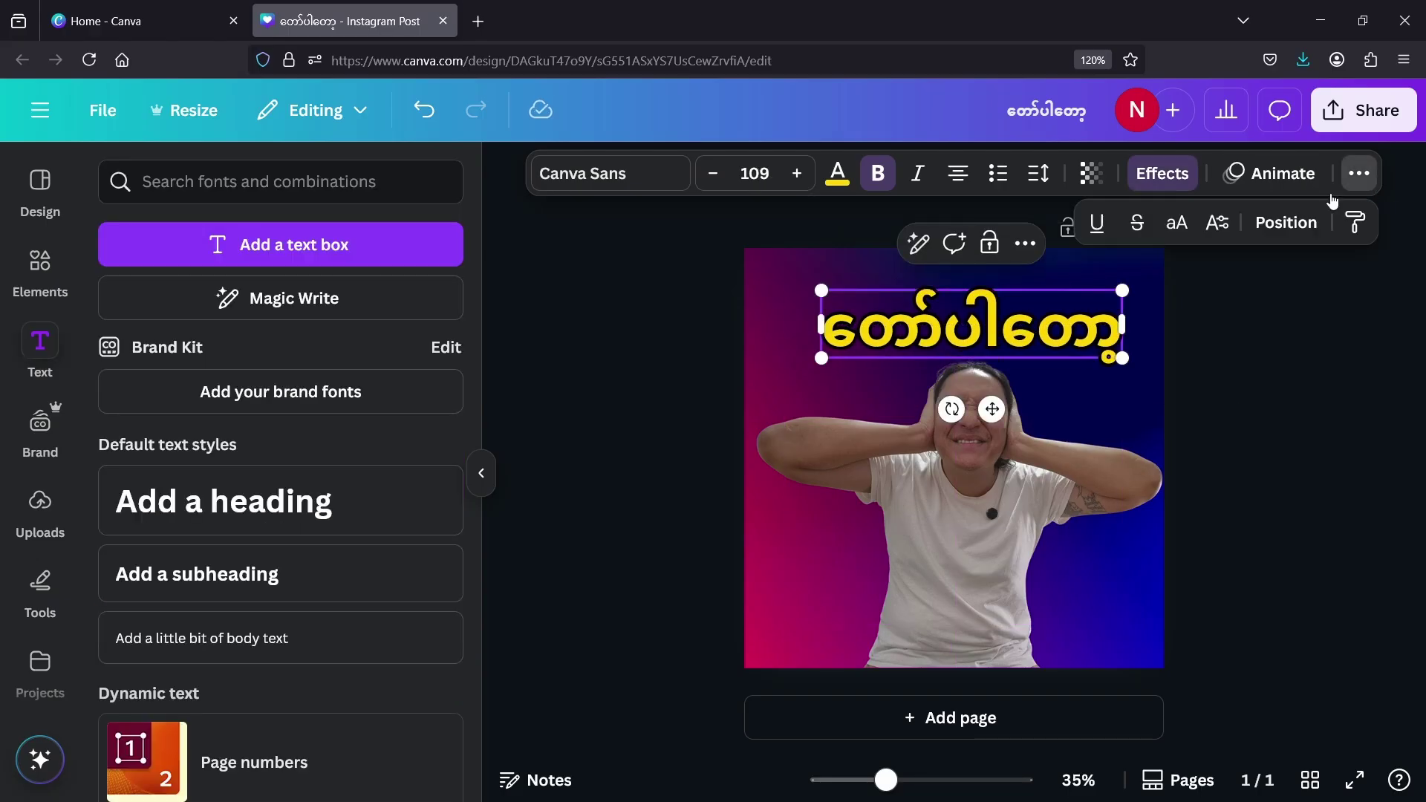
pyautogui.click(1285, 223)
pyautogui.moveTo(395, 393); pyautogui.dragTo(341, 465)
pyautogui.click(576, 399)
pyautogui.click(635, 363)
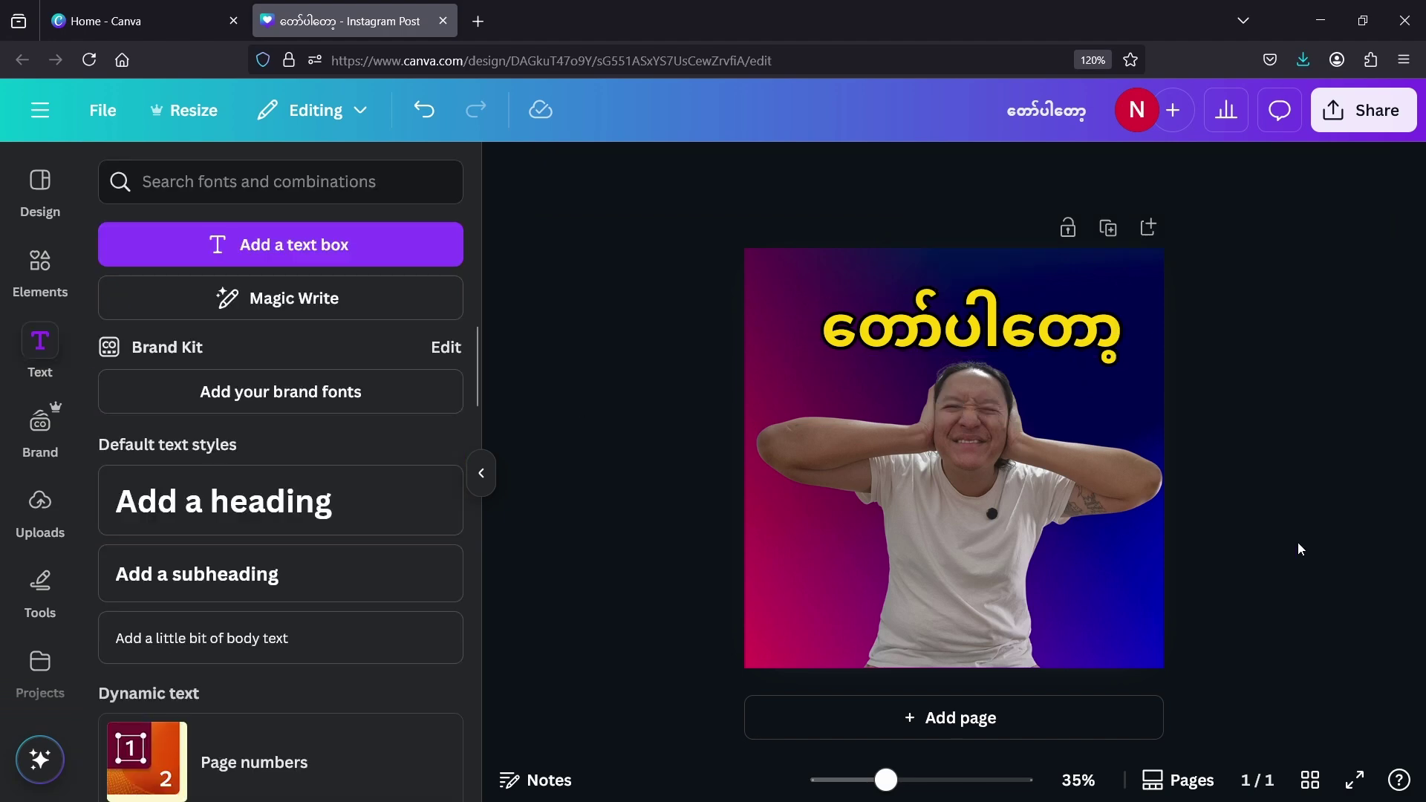
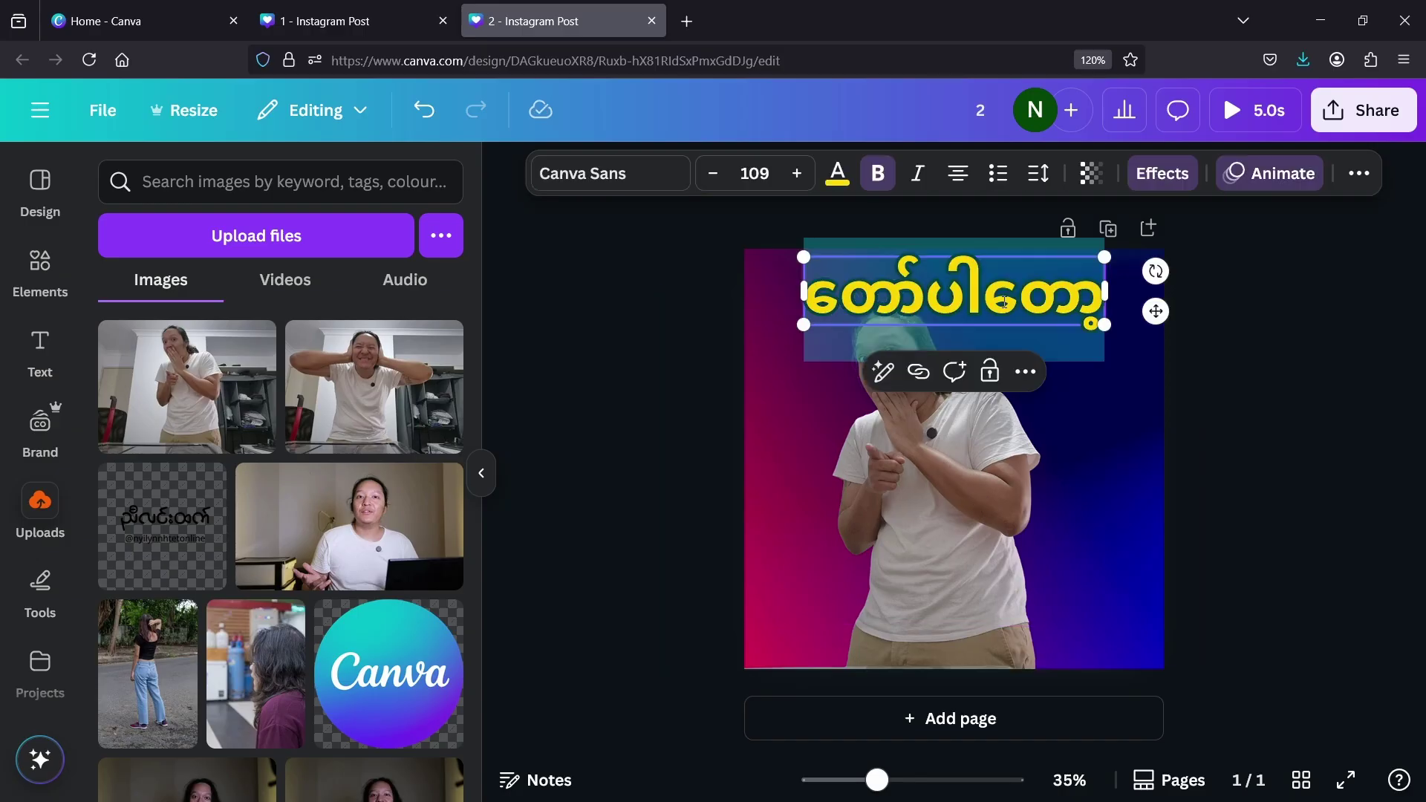
# Step: Replace the caption text in design 2 with "တူတူပဲ စစ် ရေ"
pyautogui.press('BackSpace')
pyautogui.write('တူတူပဲ စစ် ရေ')
pyautogui.press('Escape')
# Step: Layer the "တူတူပဲ စစ် ရေ" caption behind the cutout person and shift the person slightly to the right
pyautogui.click(1359, 173)
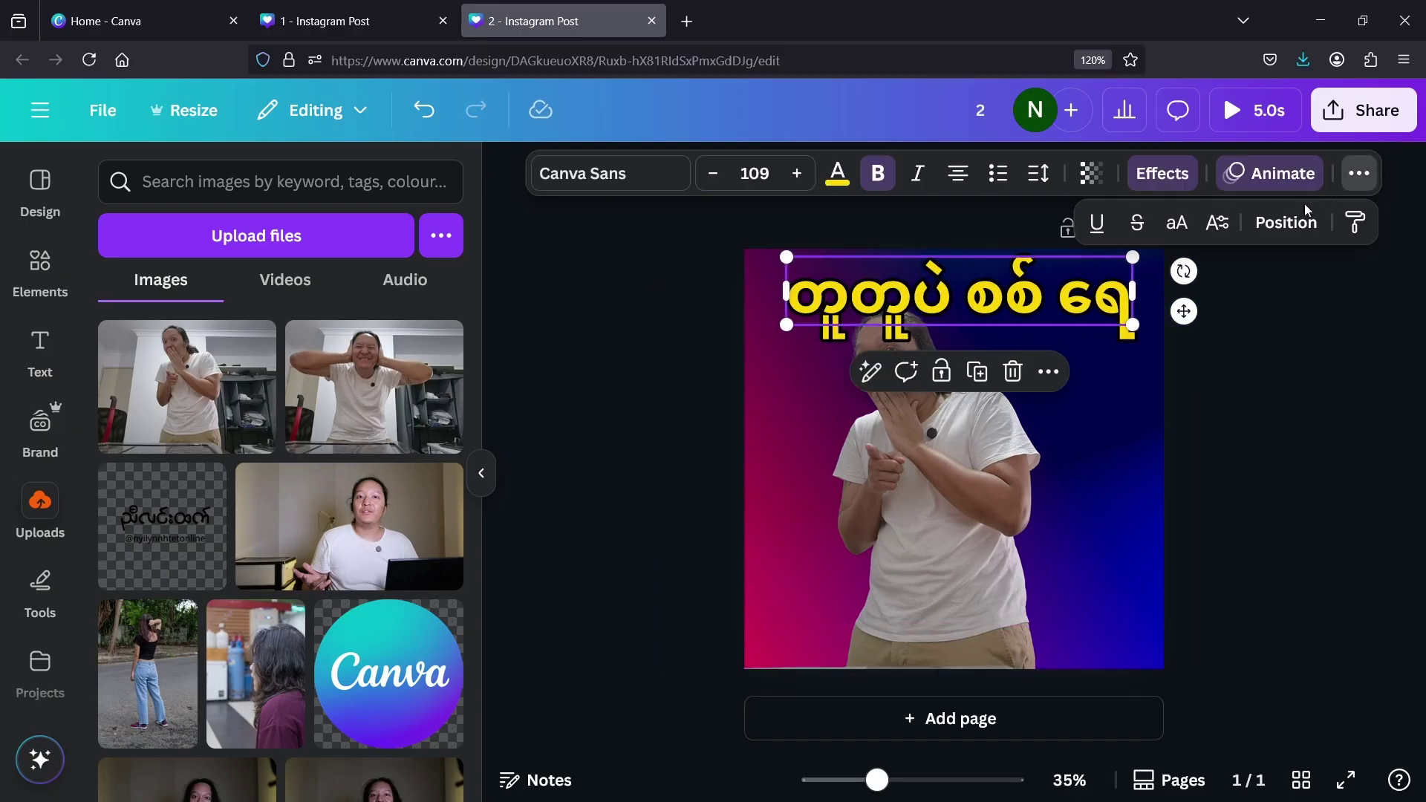
pyautogui.click(1277, 218)
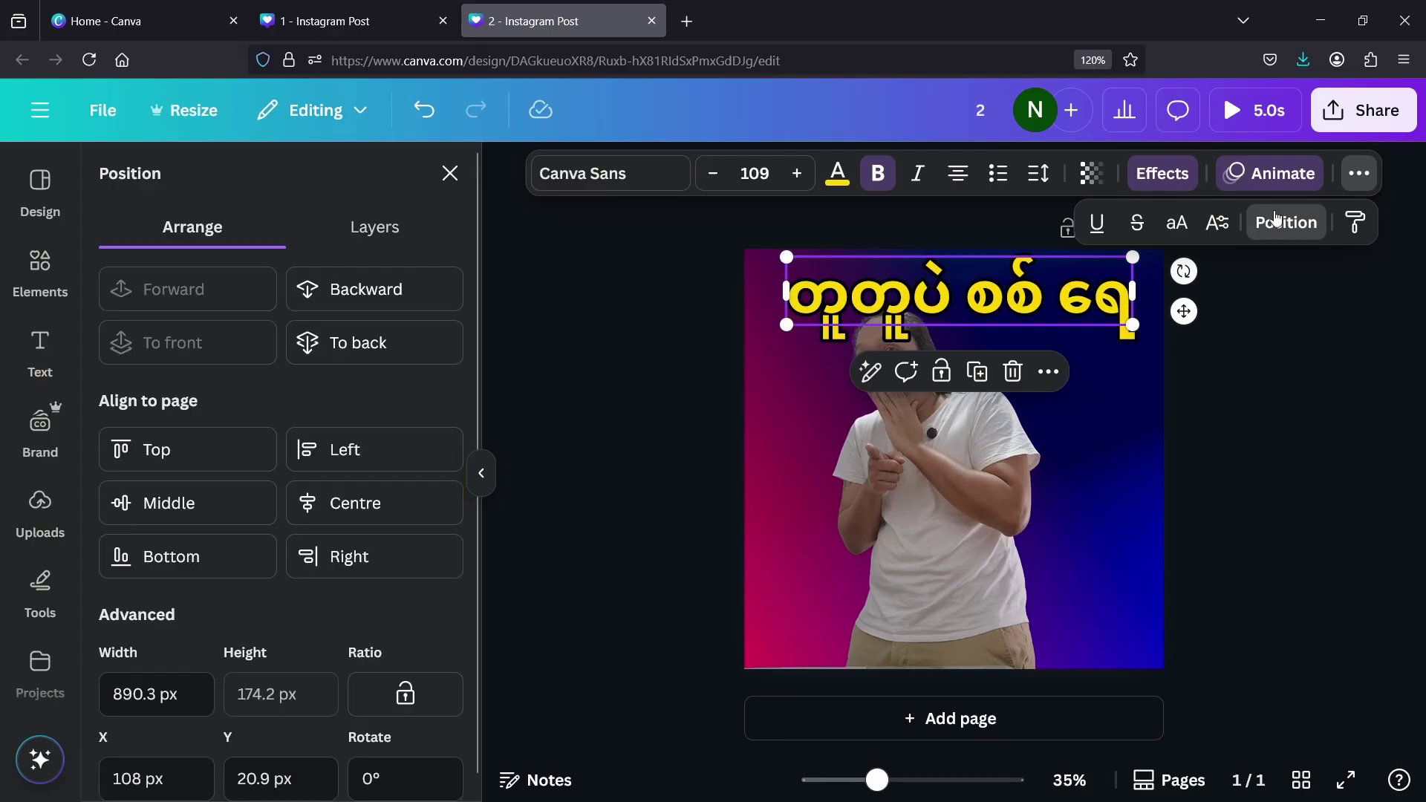
pyautogui.click(396, 229)
pyautogui.moveTo(338, 345); pyautogui.dragTo(331, 438)
pyautogui.moveTo(962, 475); pyautogui.dragTo(1010, 475)
# Step: Try the Photo Zoom animation on the cutout person photo
pyautogui.click(1185, 174)
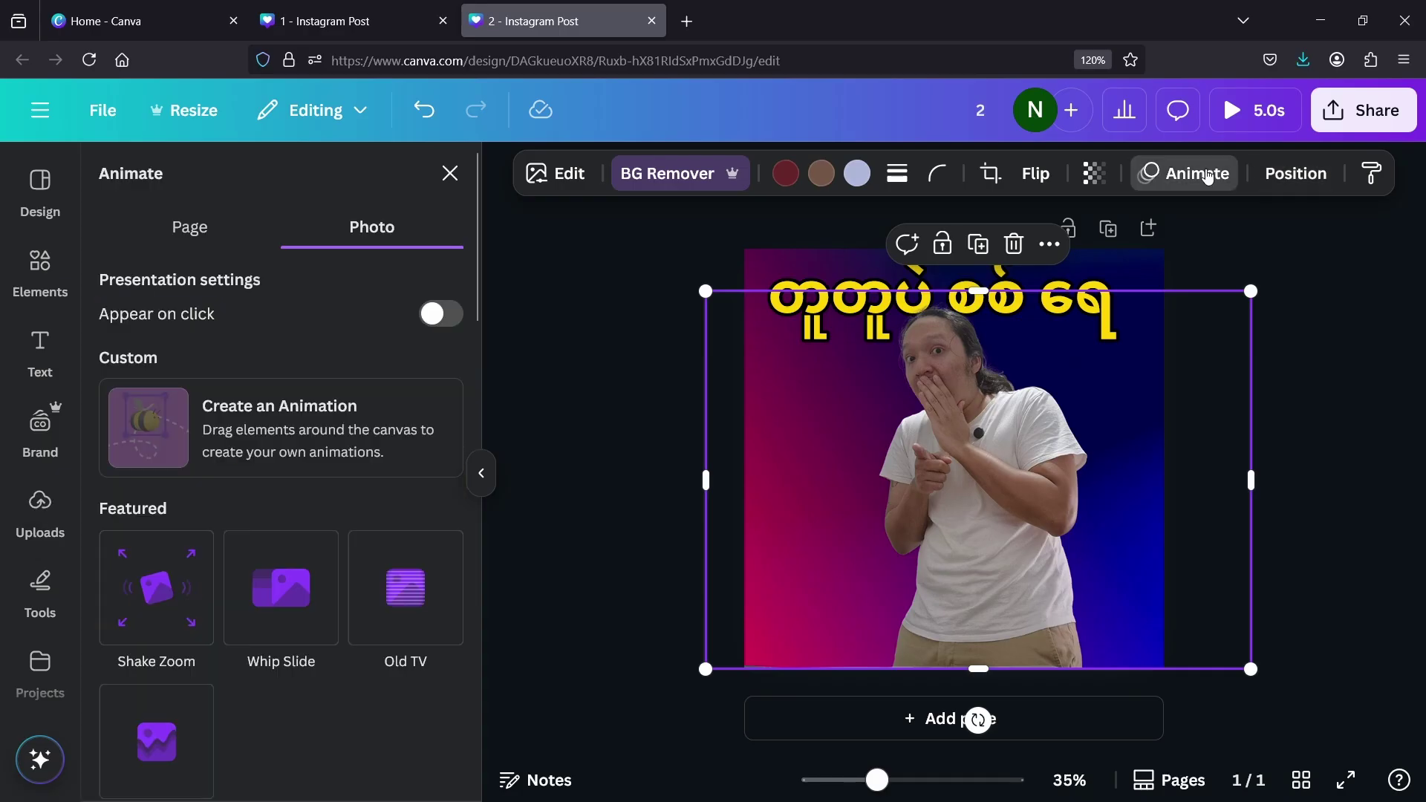
pyautogui.scroll(-8, 309, 436)
pyautogui.scroll(-5, 324, 486)
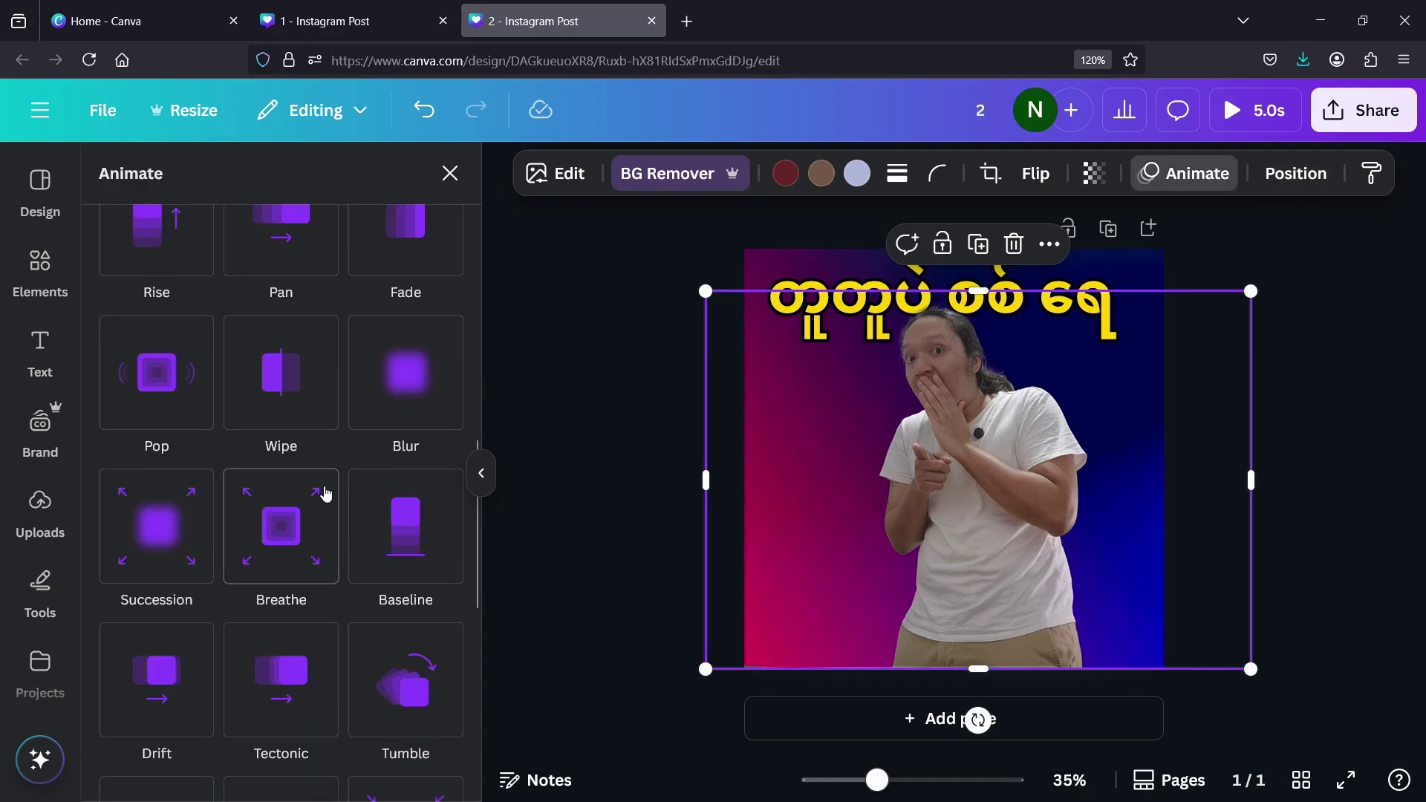
pyautogui.scroll(-3, 327, 490)
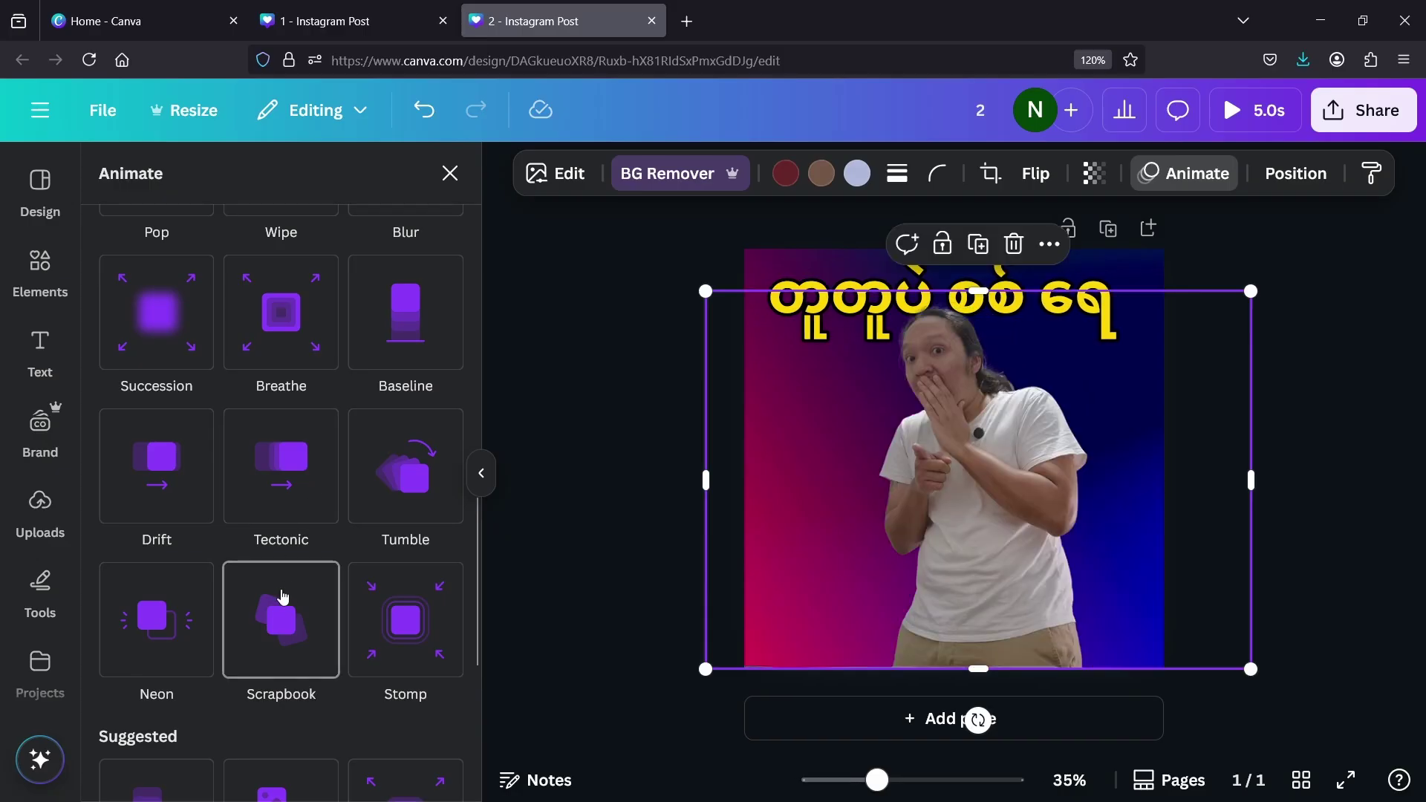
pyautogui.click(421, 450)
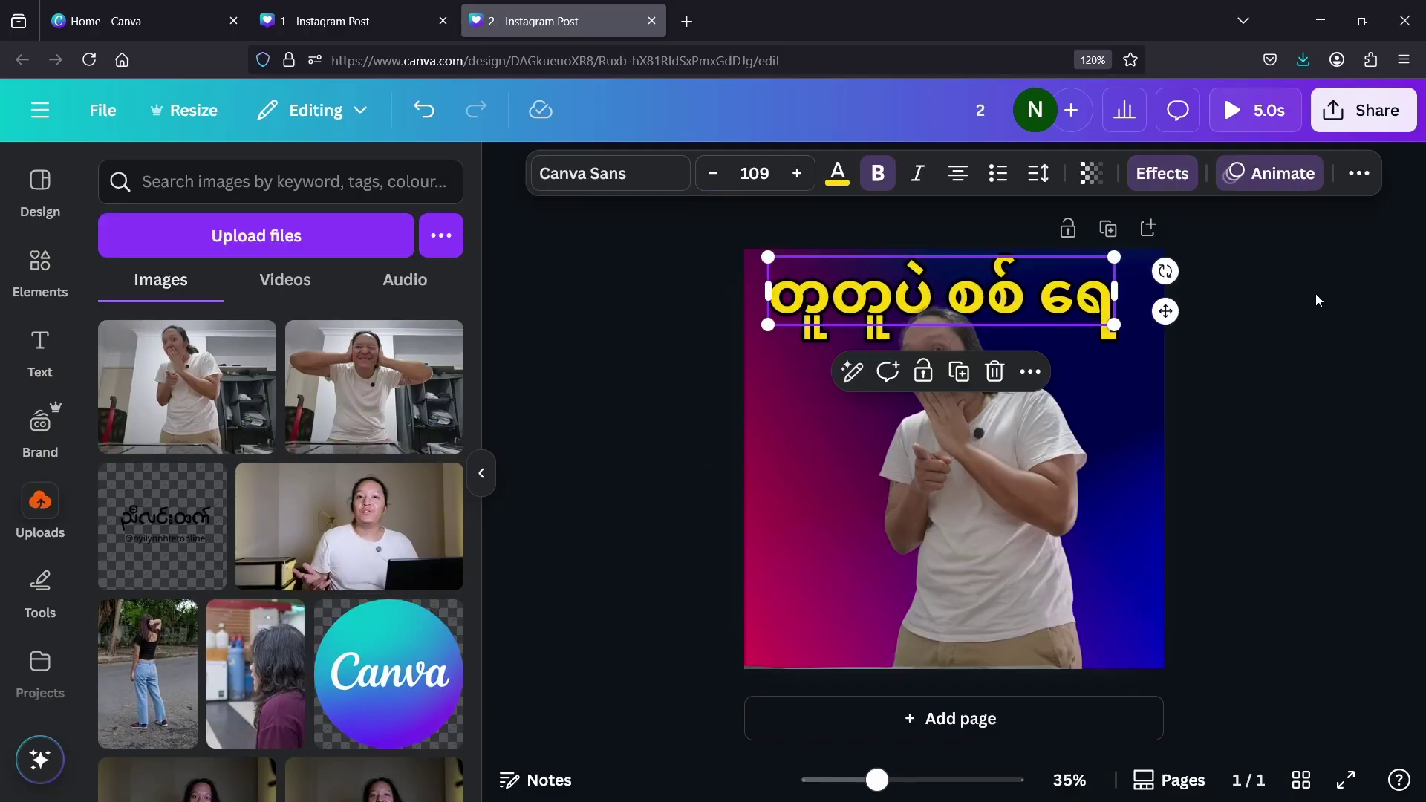
pyautogui.press('space')
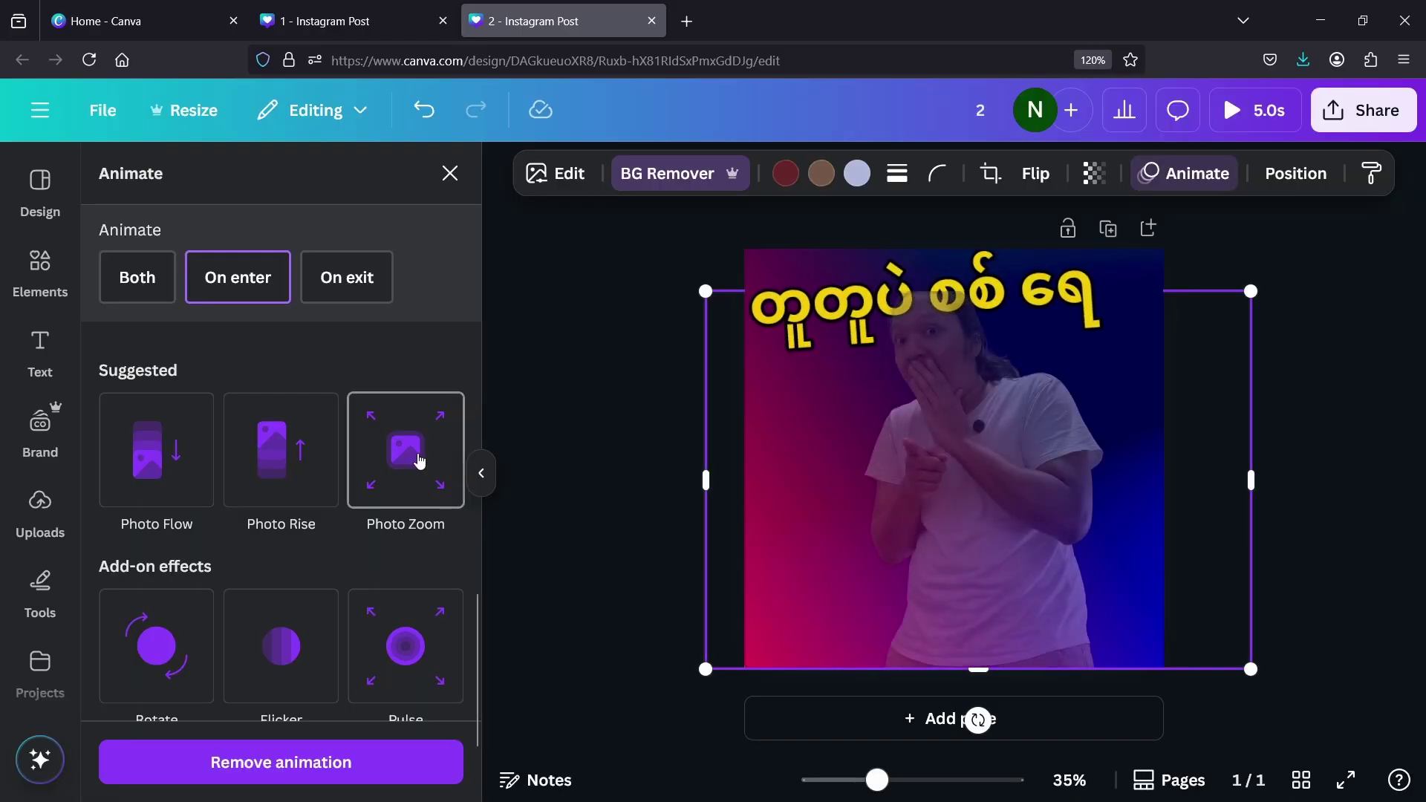
# Step: Try the Wiggle add-on effect on the cutout person, previewing it in the page playback
pyautogui.scroll(-2, 412, 472)
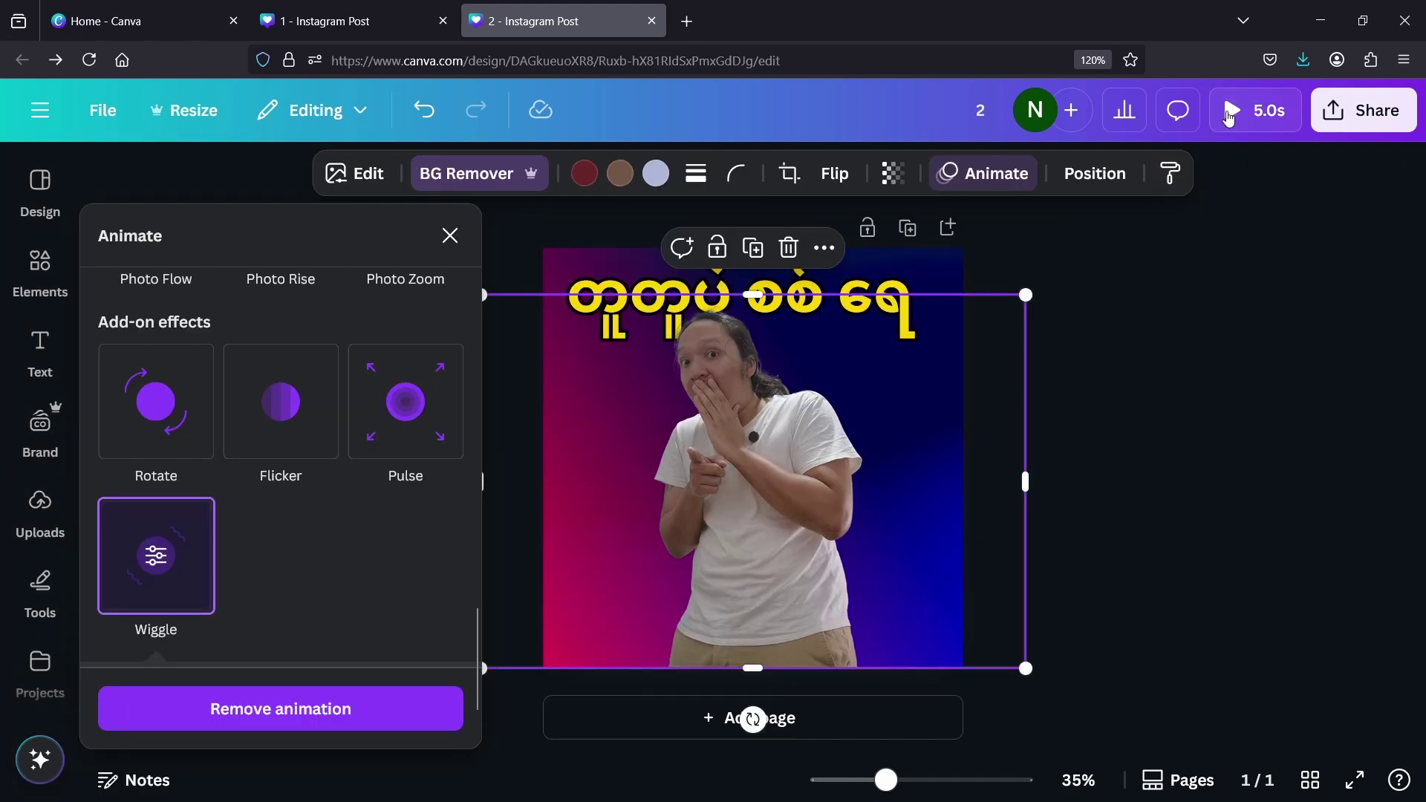
pyautogui.click(1229, 111)
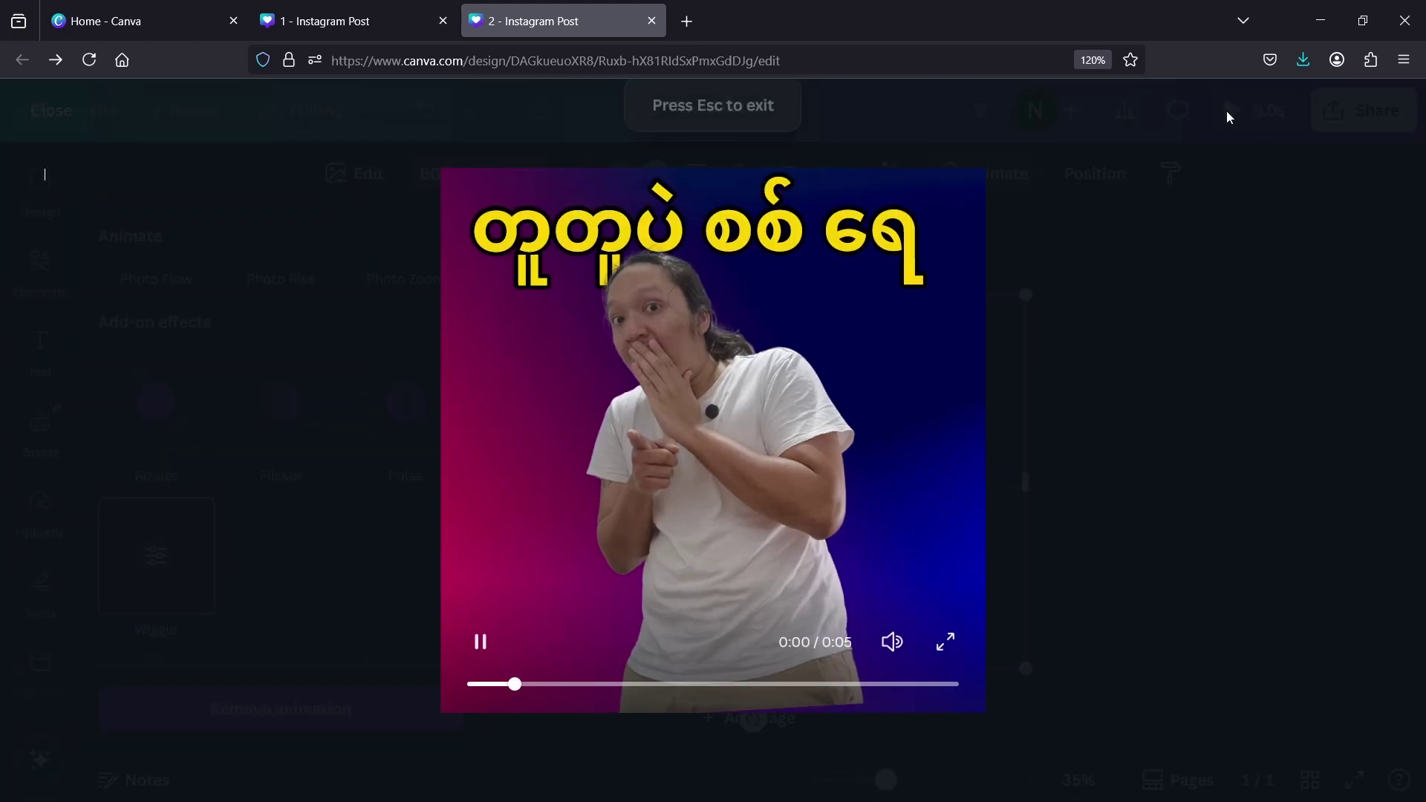
pyautogui.press('Escape')
pyautogui.click(238, 707)
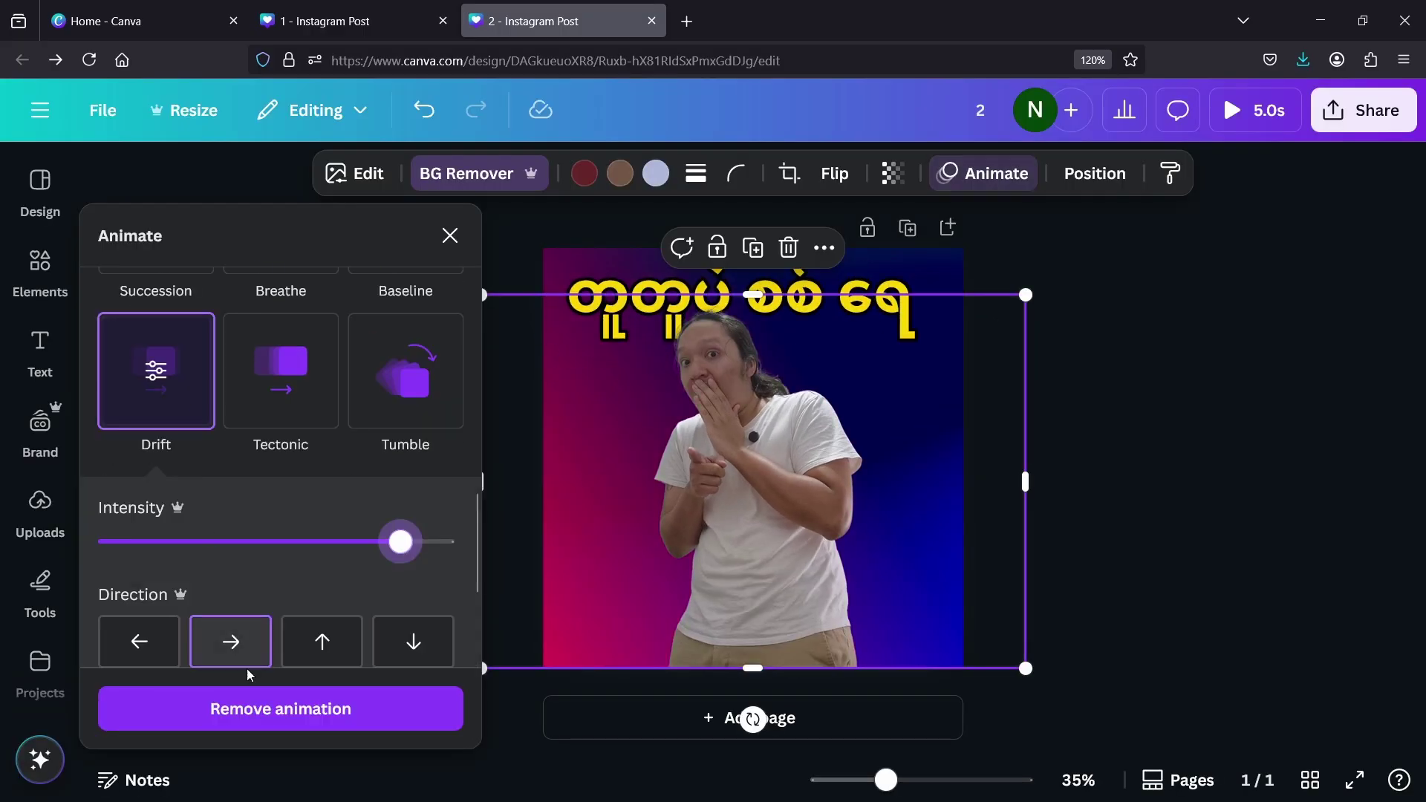
# Step: Give the cutout person a Wipe animation on both enter and exit at about 70% of the speed range, and preview the page
pyautogui.scroll(4, 310, 497)
pyautogui.click(280, 319)
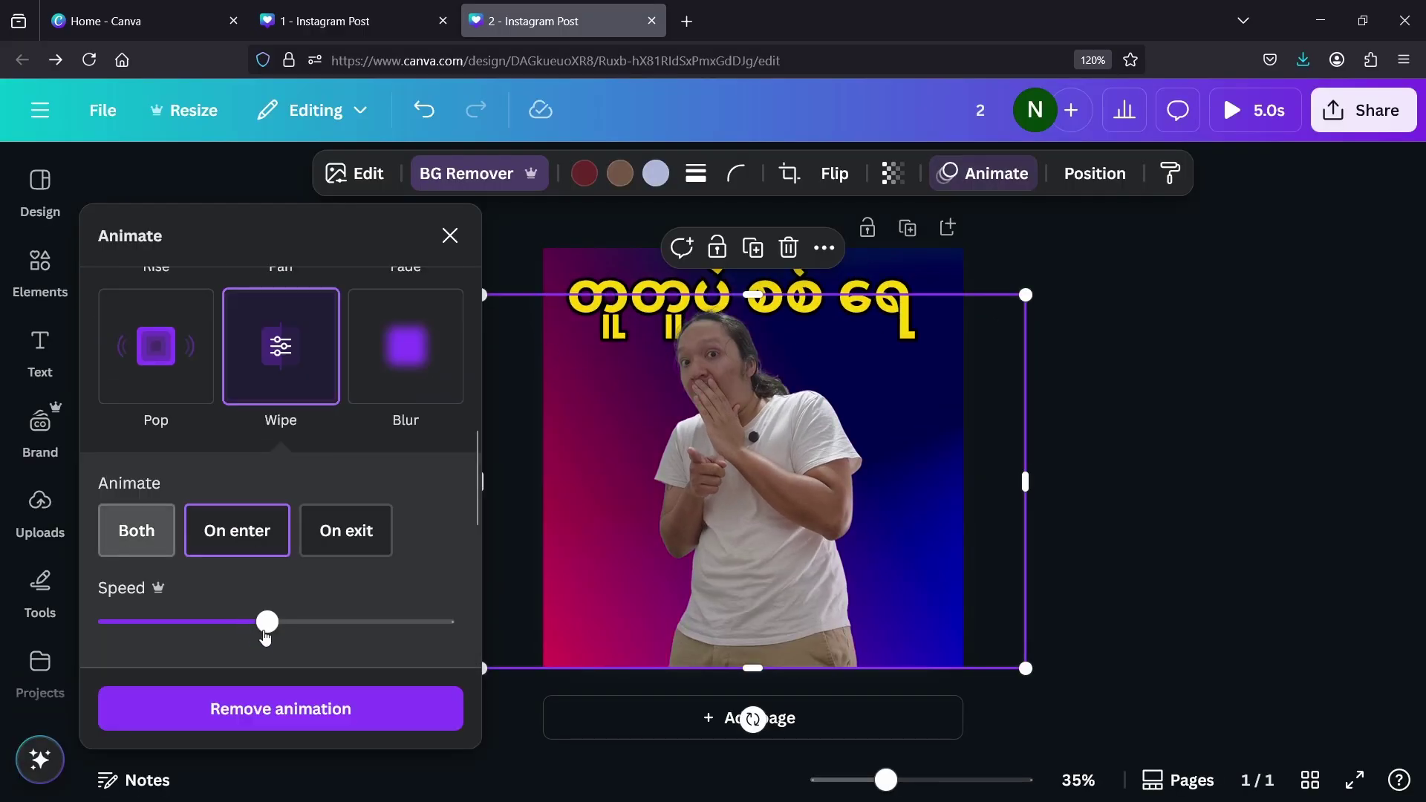
pyautogui.click(321, 624)
pyautogui.moveTo(327, 622)
pyautogui.mouseDown()
pyautogui.moveTo(381, 622)
pyautogui.moveTo(185, 621)
pyautogui.moveTo(353, 622)
pyautogui.mouseUp()
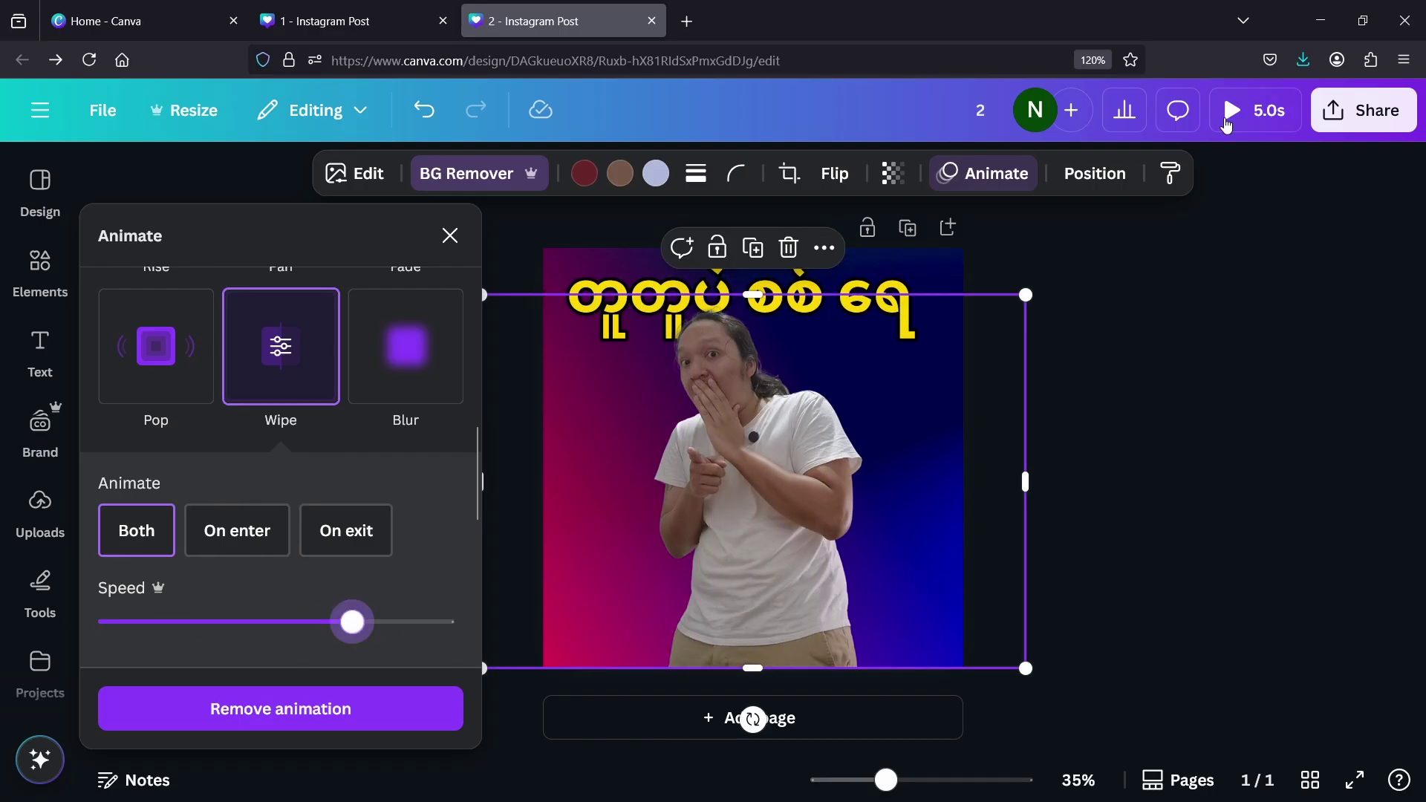
pyautogui.click(1230, 113)
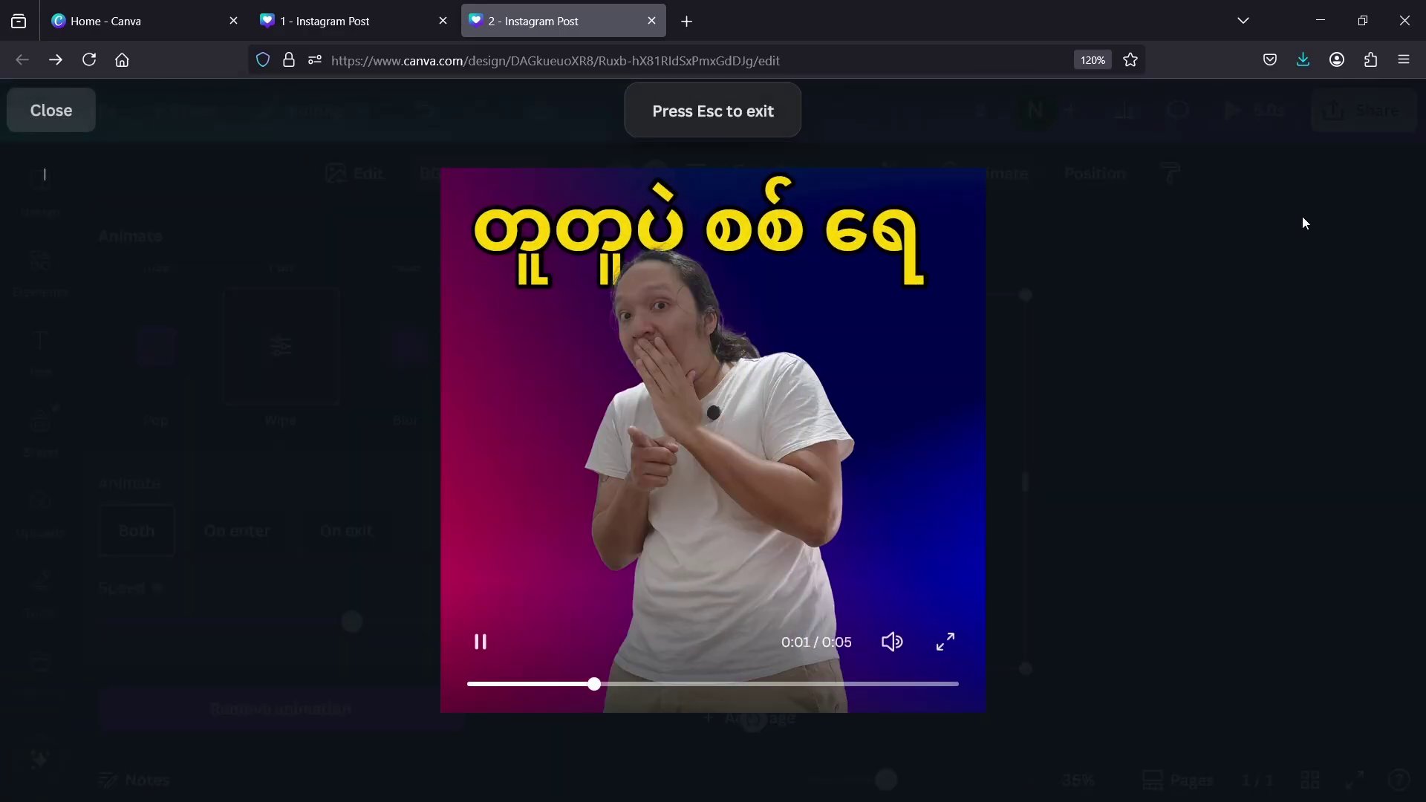
pyautogui.press('Escape')
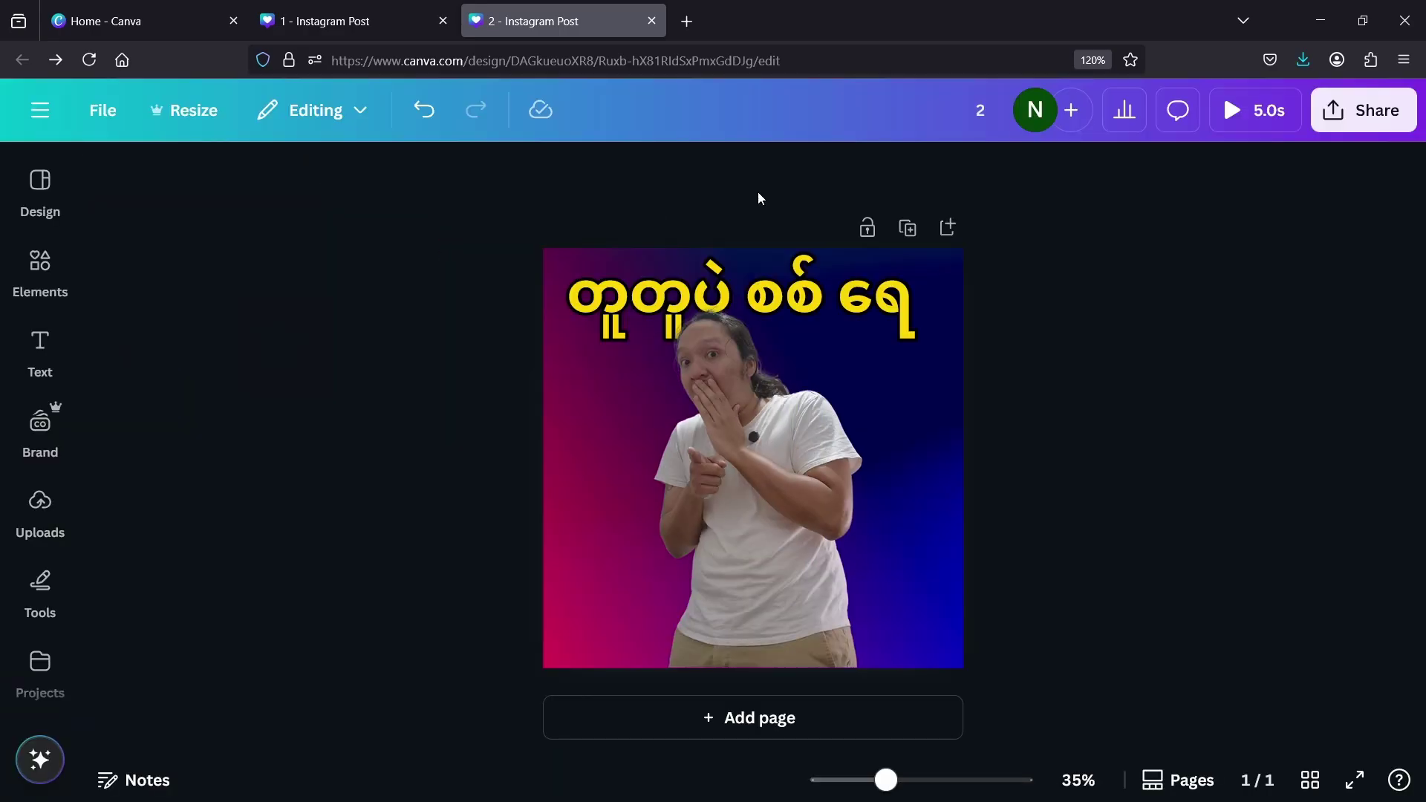
# Step: Open the download options for design 2, and make a copy of the design
pyautogui.click(101, 119)
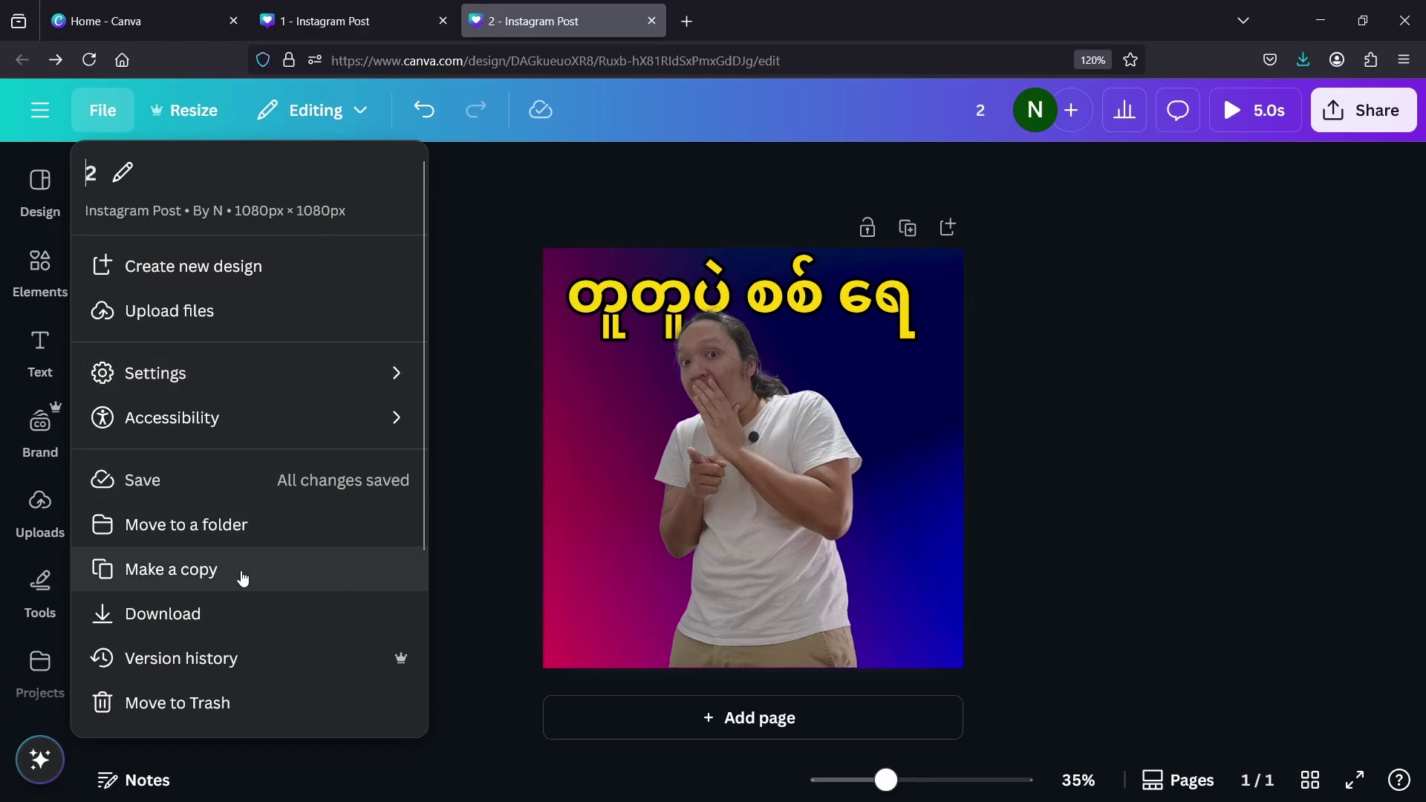
pyautogui.click(236, 613)
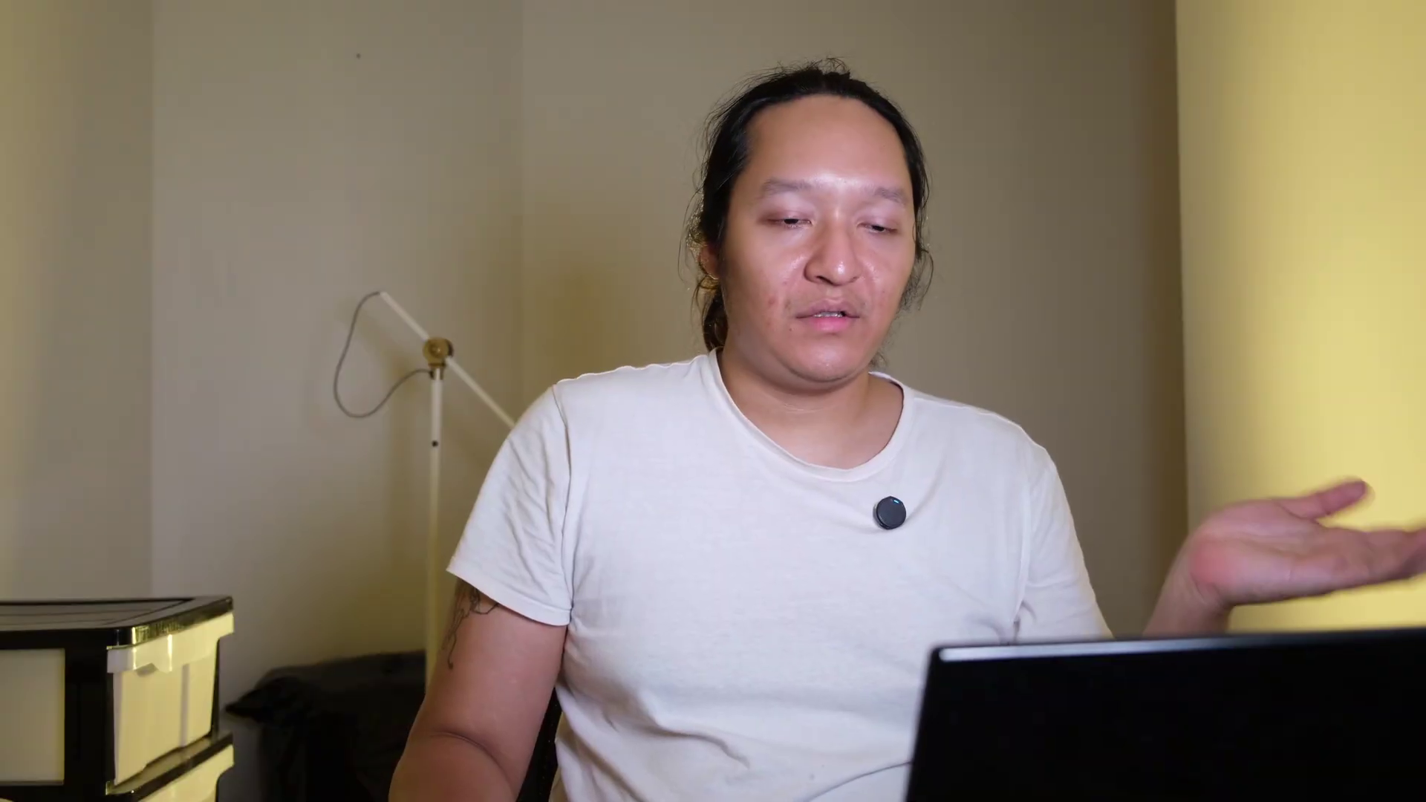
pyautogui.click(94, 112)
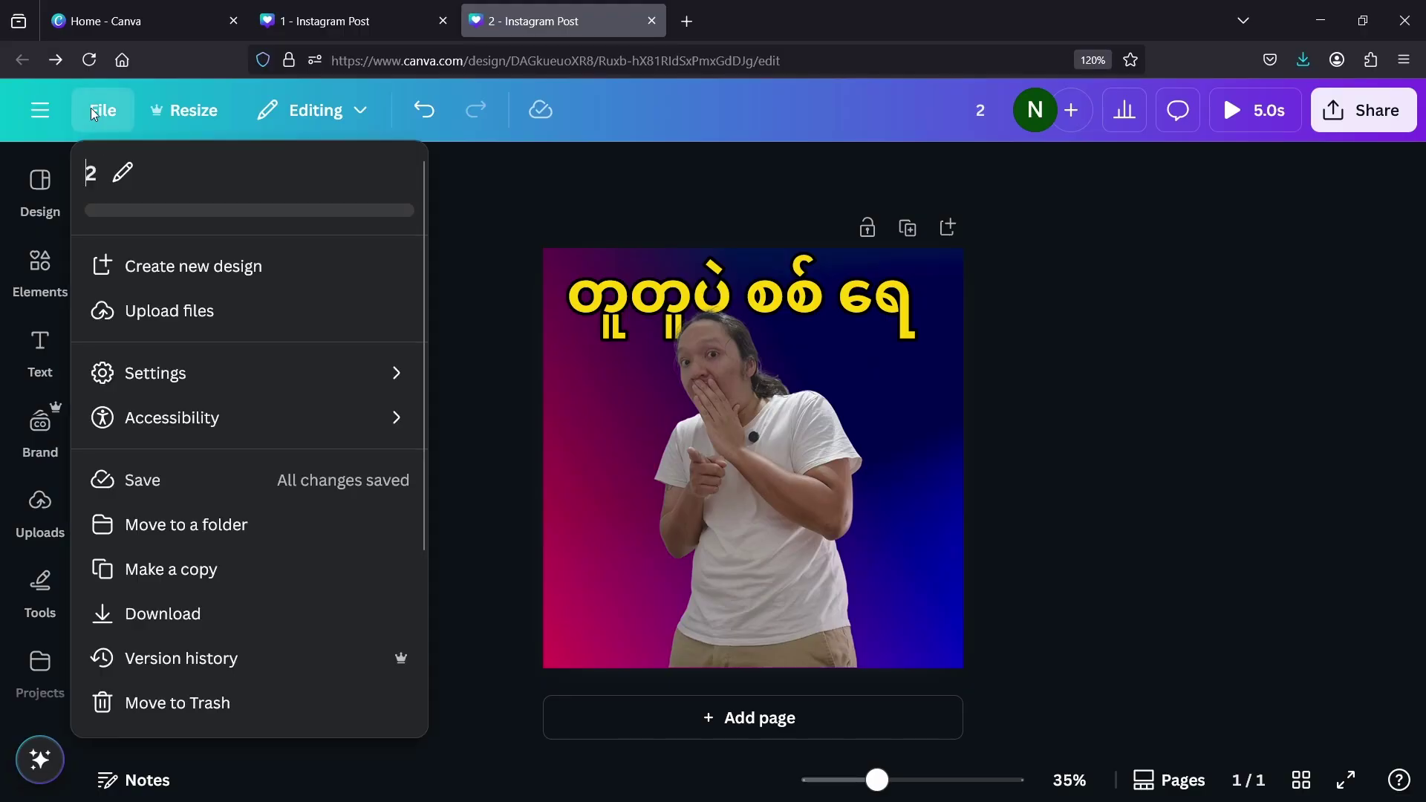
pyautogui.click(165, 576)
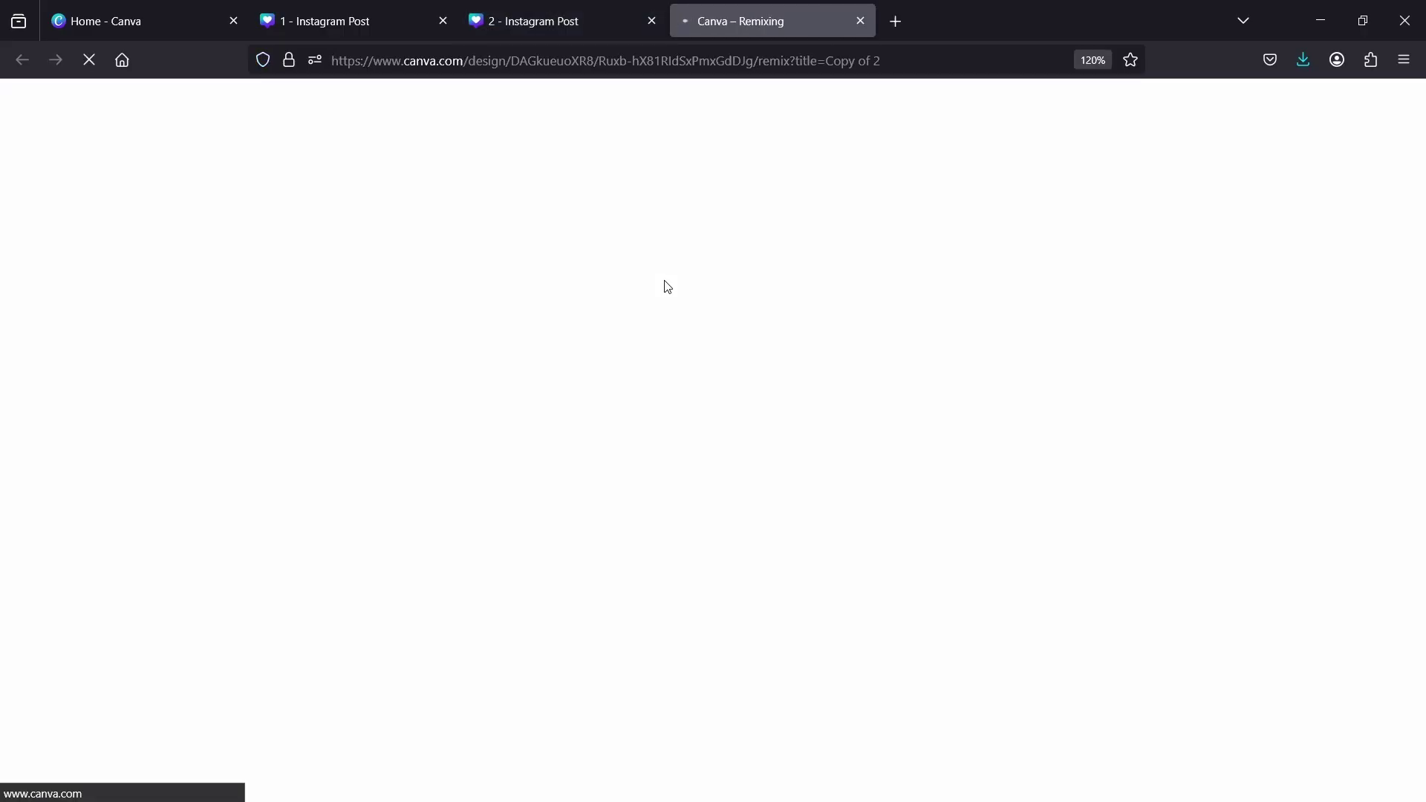
# Step: Replace the cutout person photo in design 3 with the uploaded 15.3-second video
pyautogui.click(734, 570)
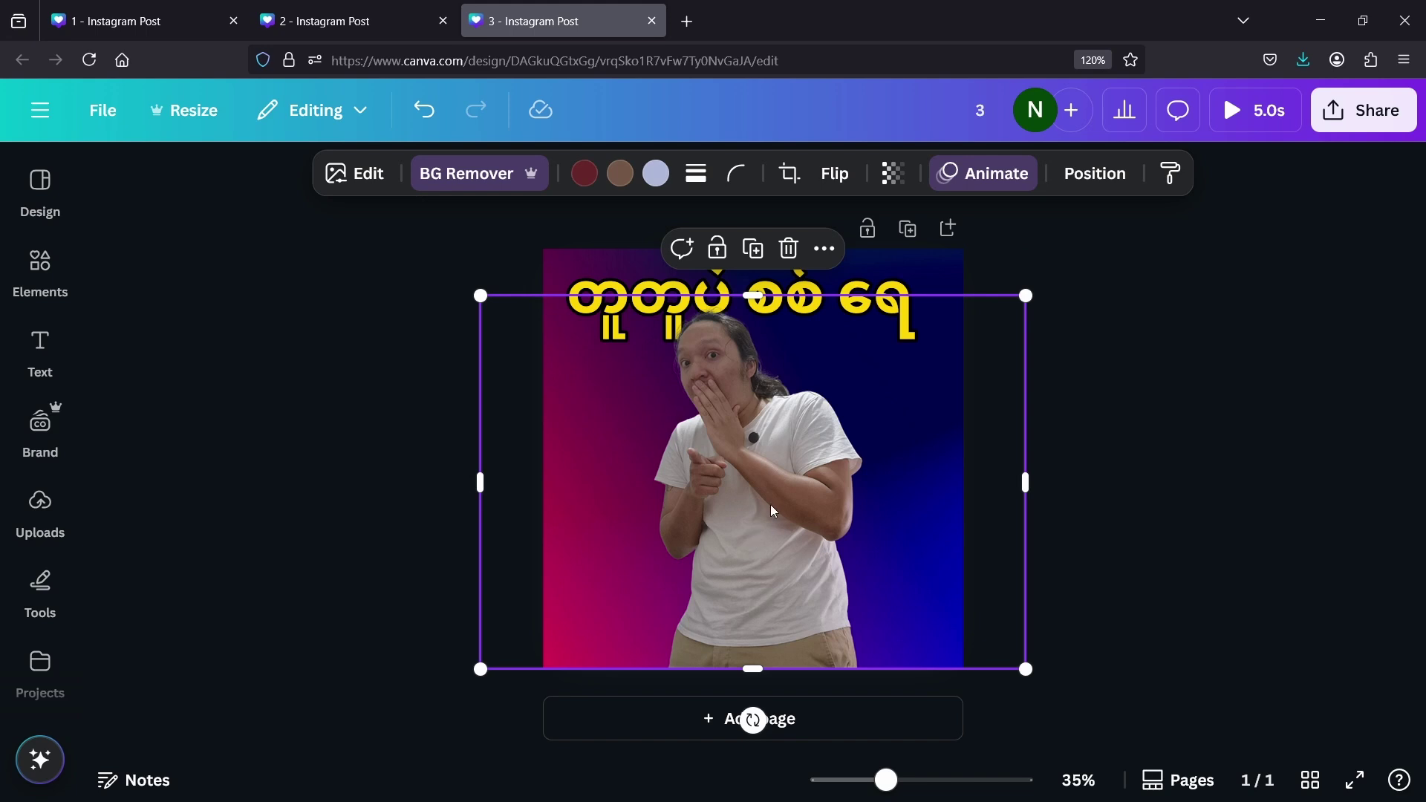
pyautogui.press('Delete')
pyautogui.click(56, 517)
pyautogui.click(277, 295)
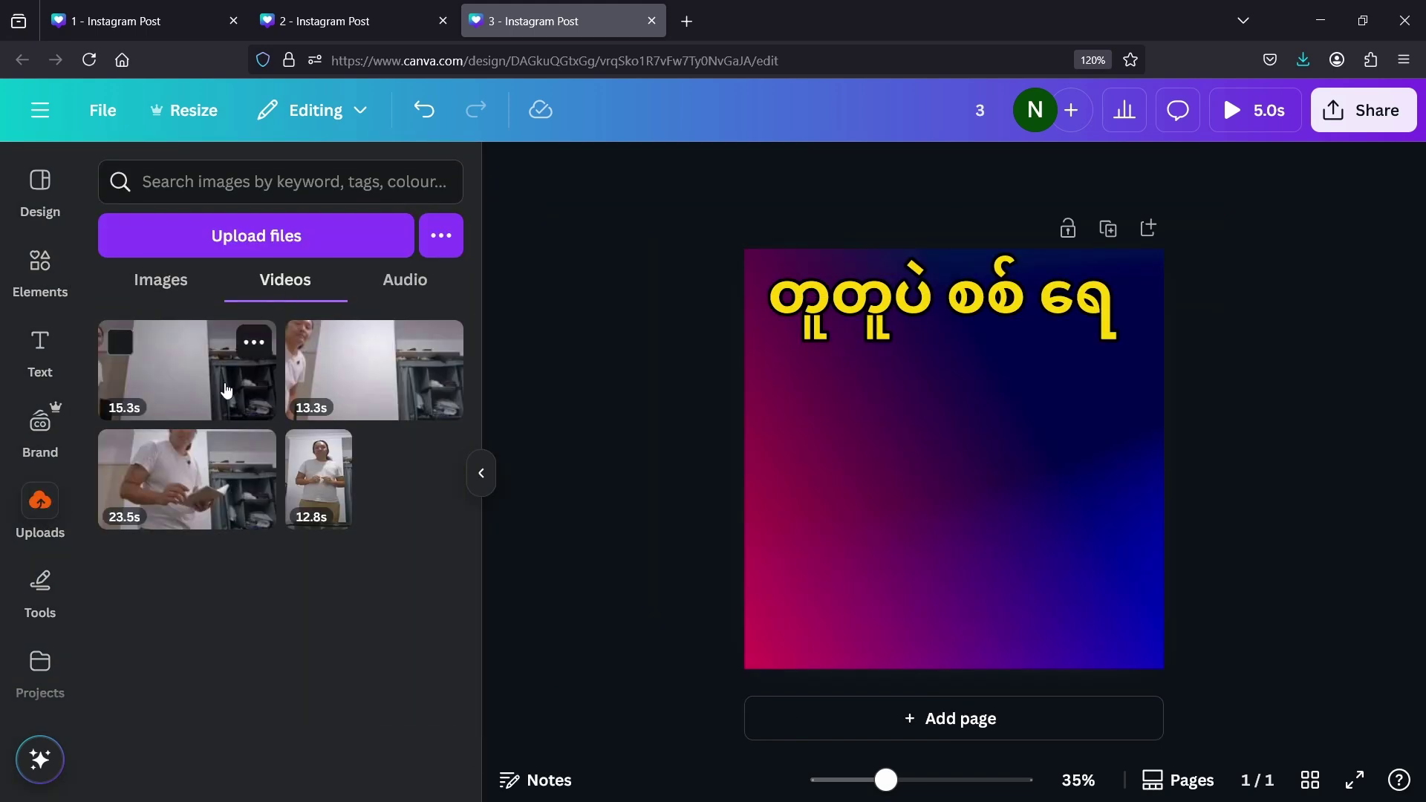
pyautogui.click(233, 385)
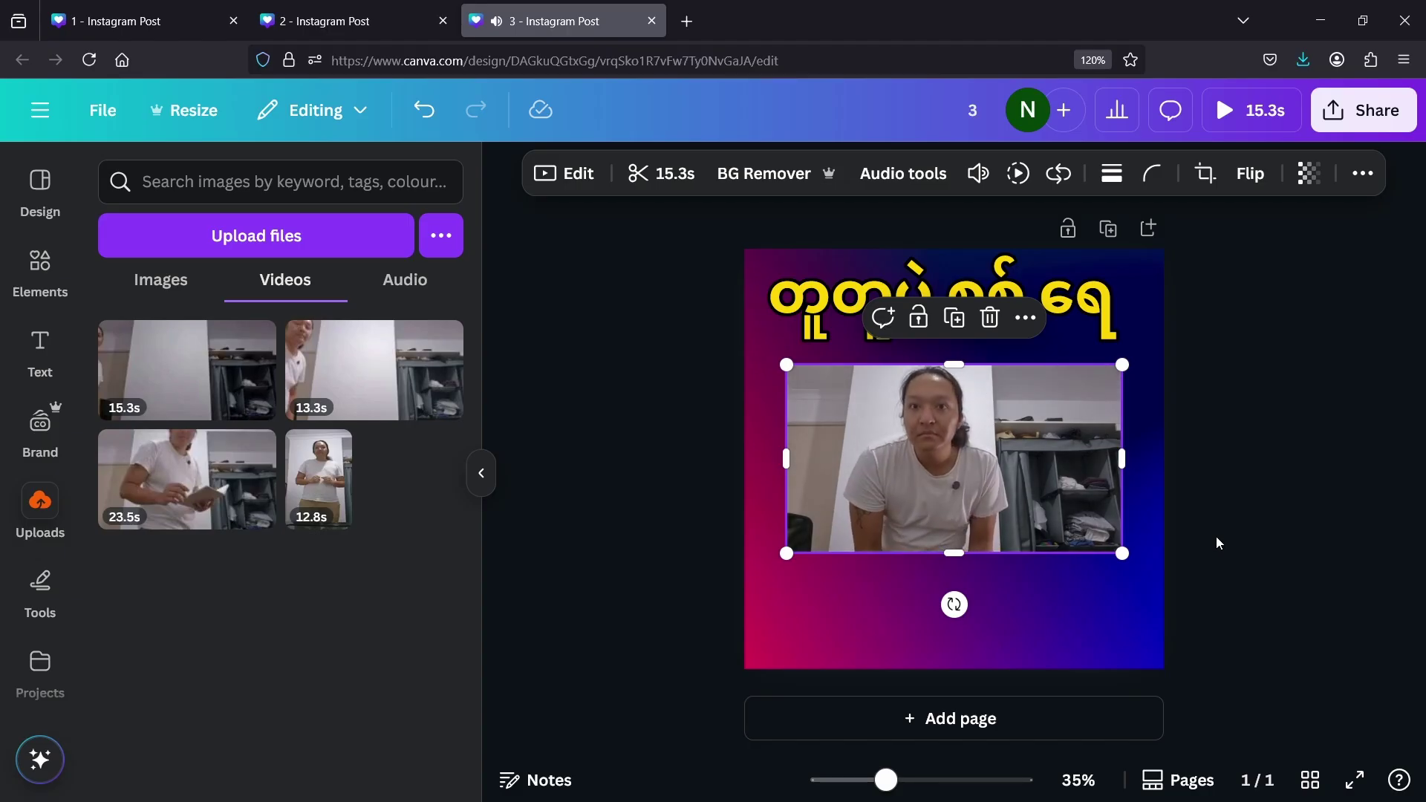
# Step: Trim the added video to a 3.2-second section from its first half
pyautogui.click(661, 173)
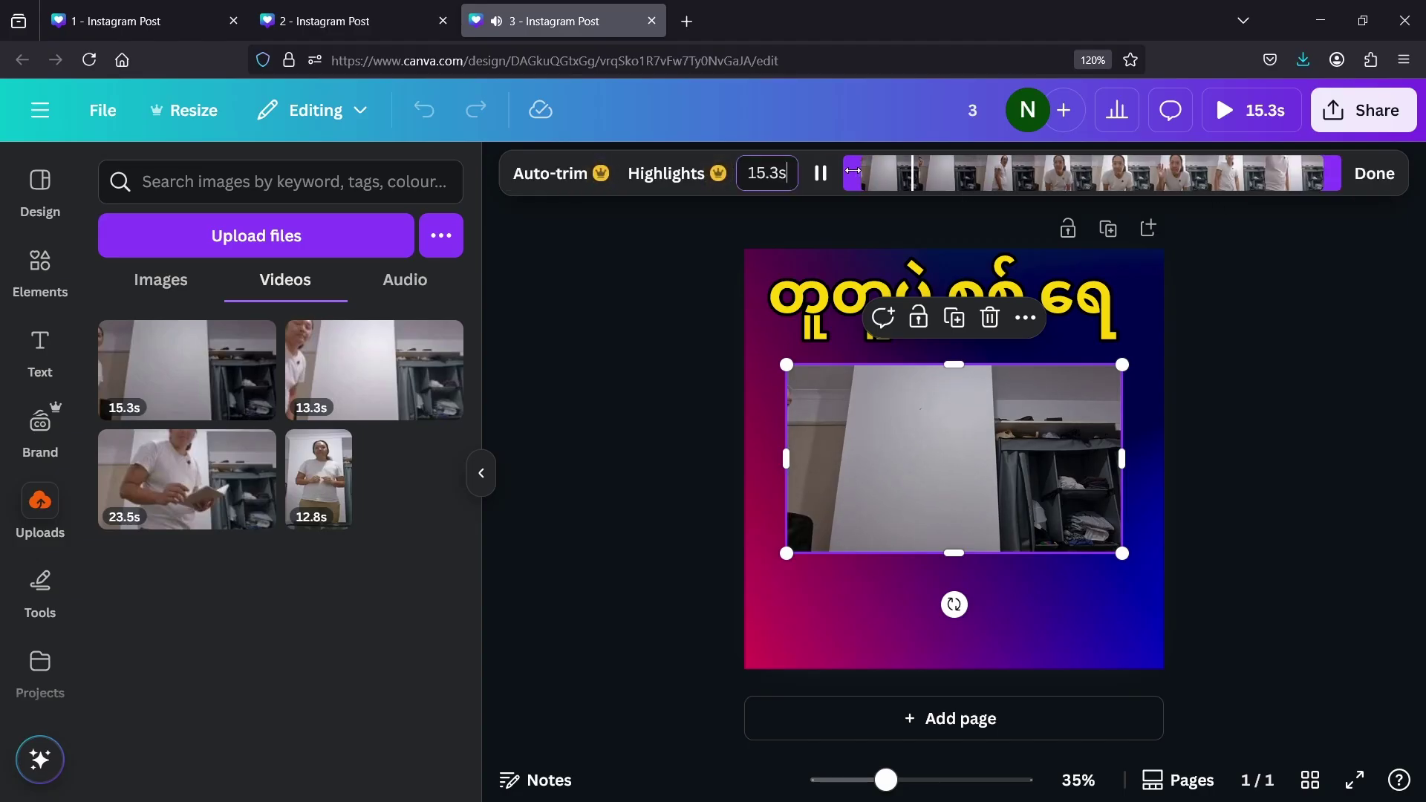
pyautogui.moveTo(896, 172); pyautogui.dragTo(958, 173)
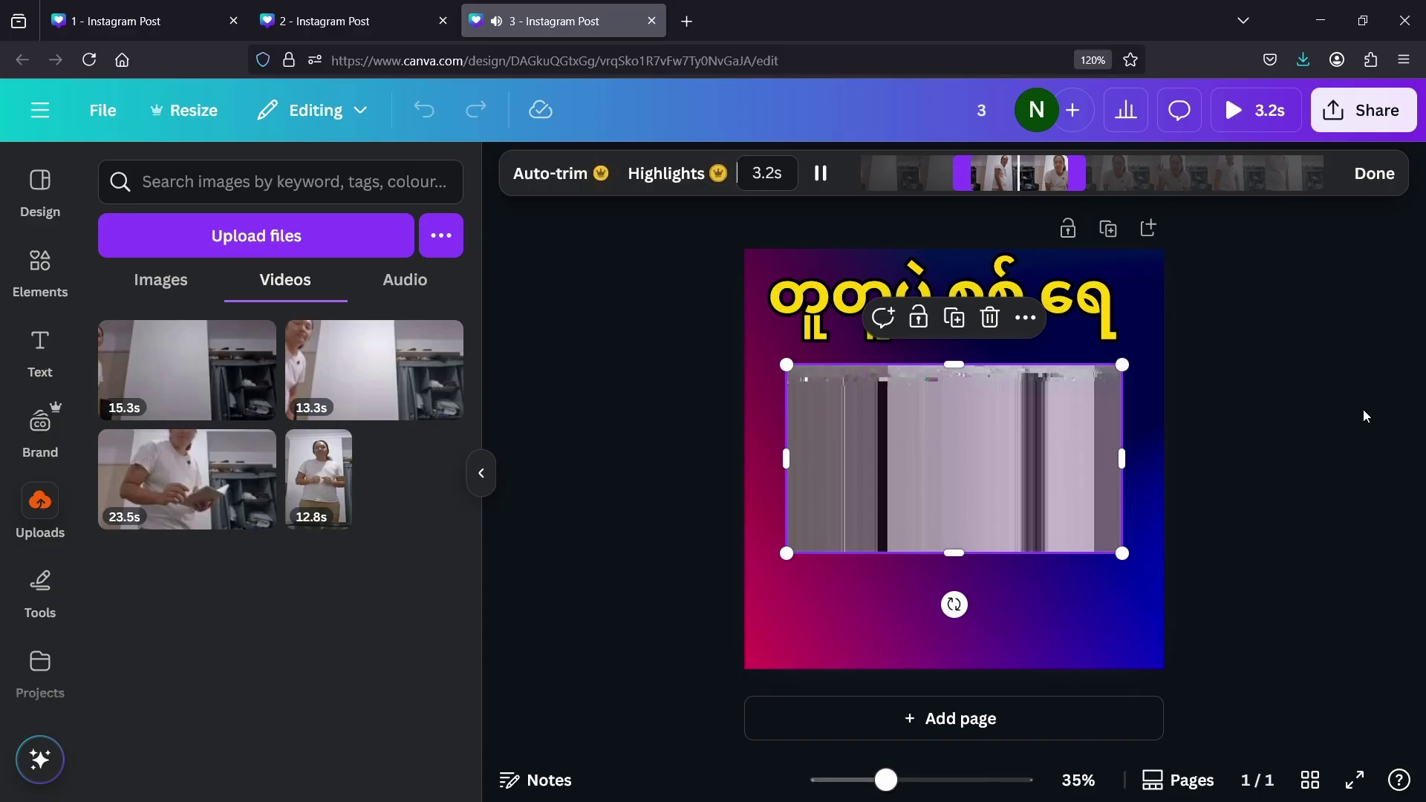
pyautogui.click(1351, 174)
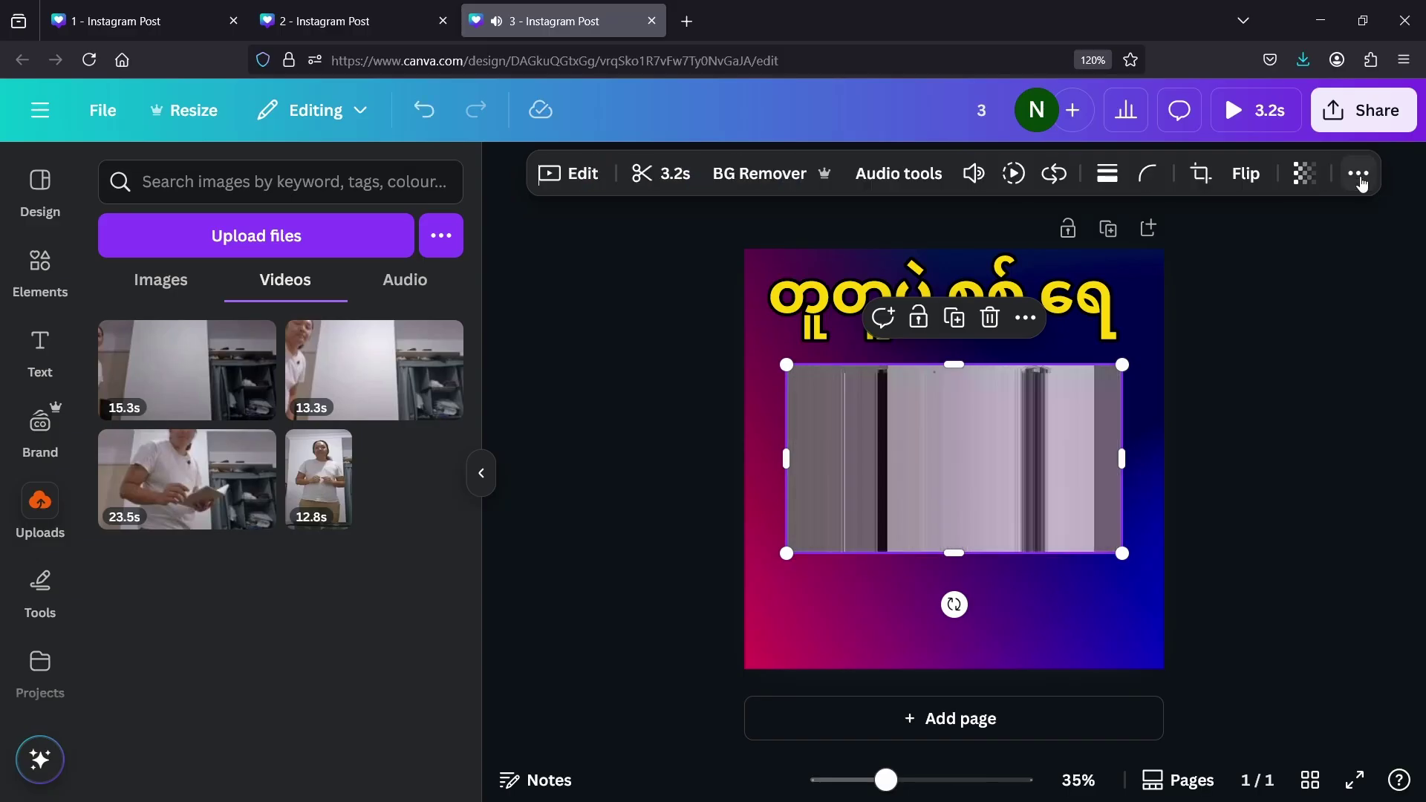
# Step: Preview the page, and extend the video's trimmed section to 5.4 seconds
pyautogui.click(1240, 109)
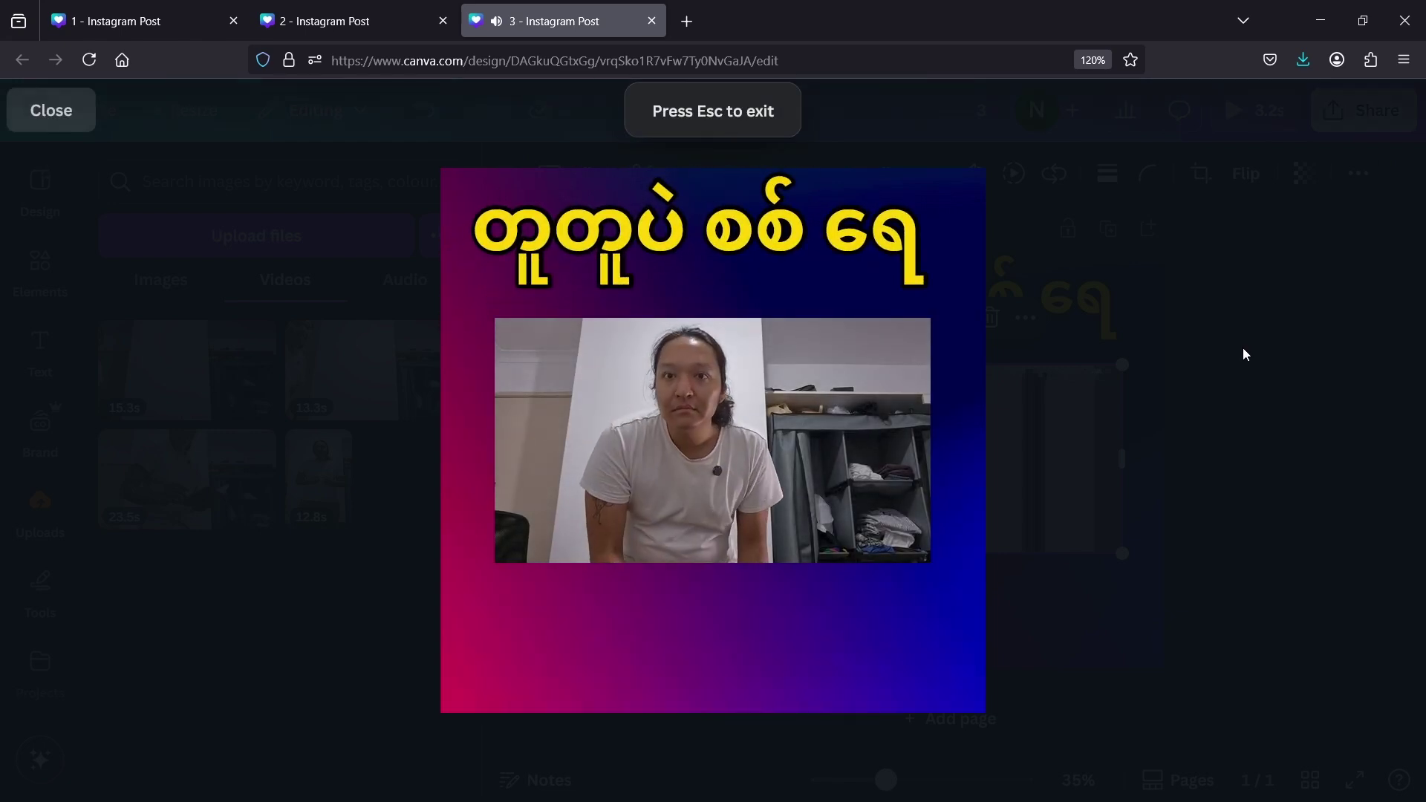
pyautogui.press('Escape')
pyautogui.moveTo(1100, 176); pyautogui.dragTo(1117, 176)
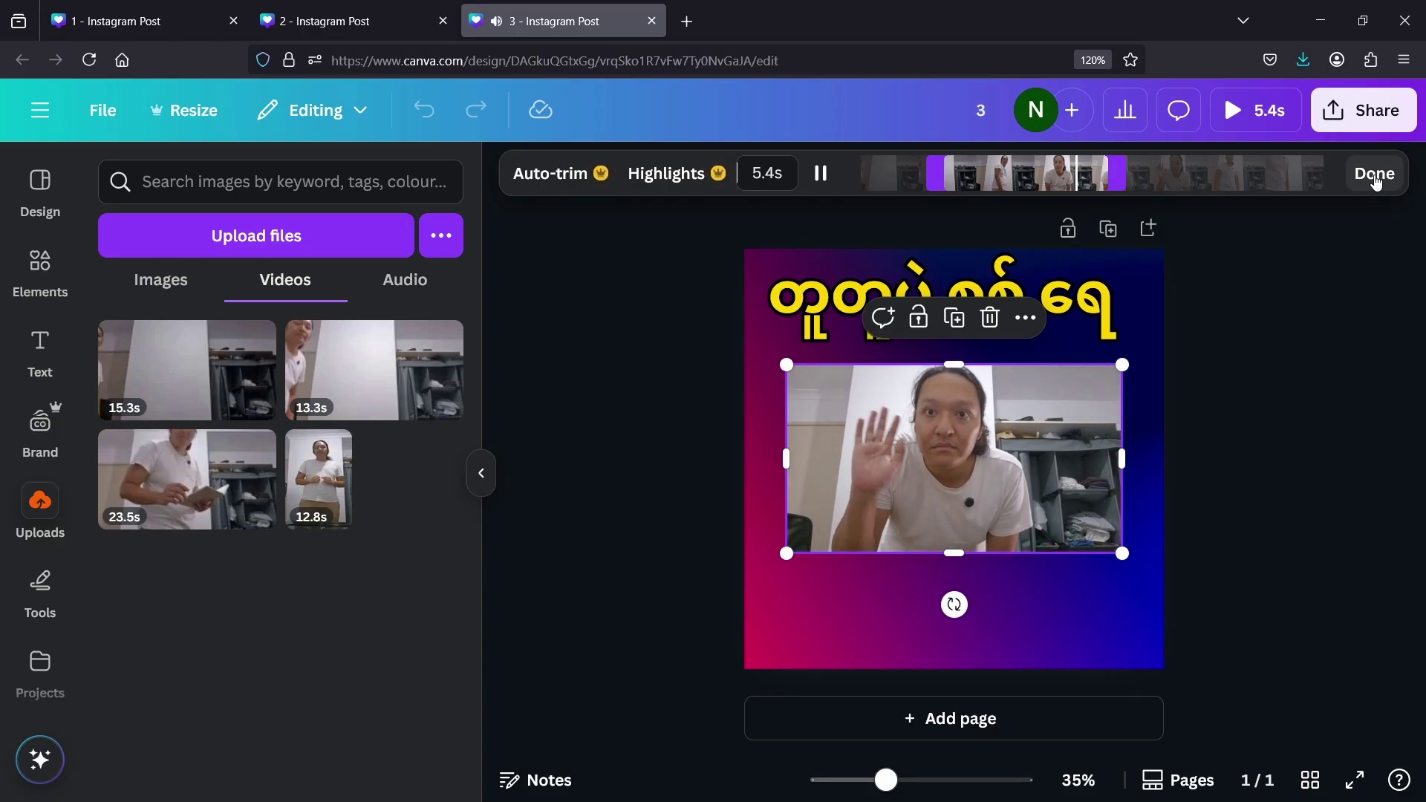
pyautogui.click(1374, 176)
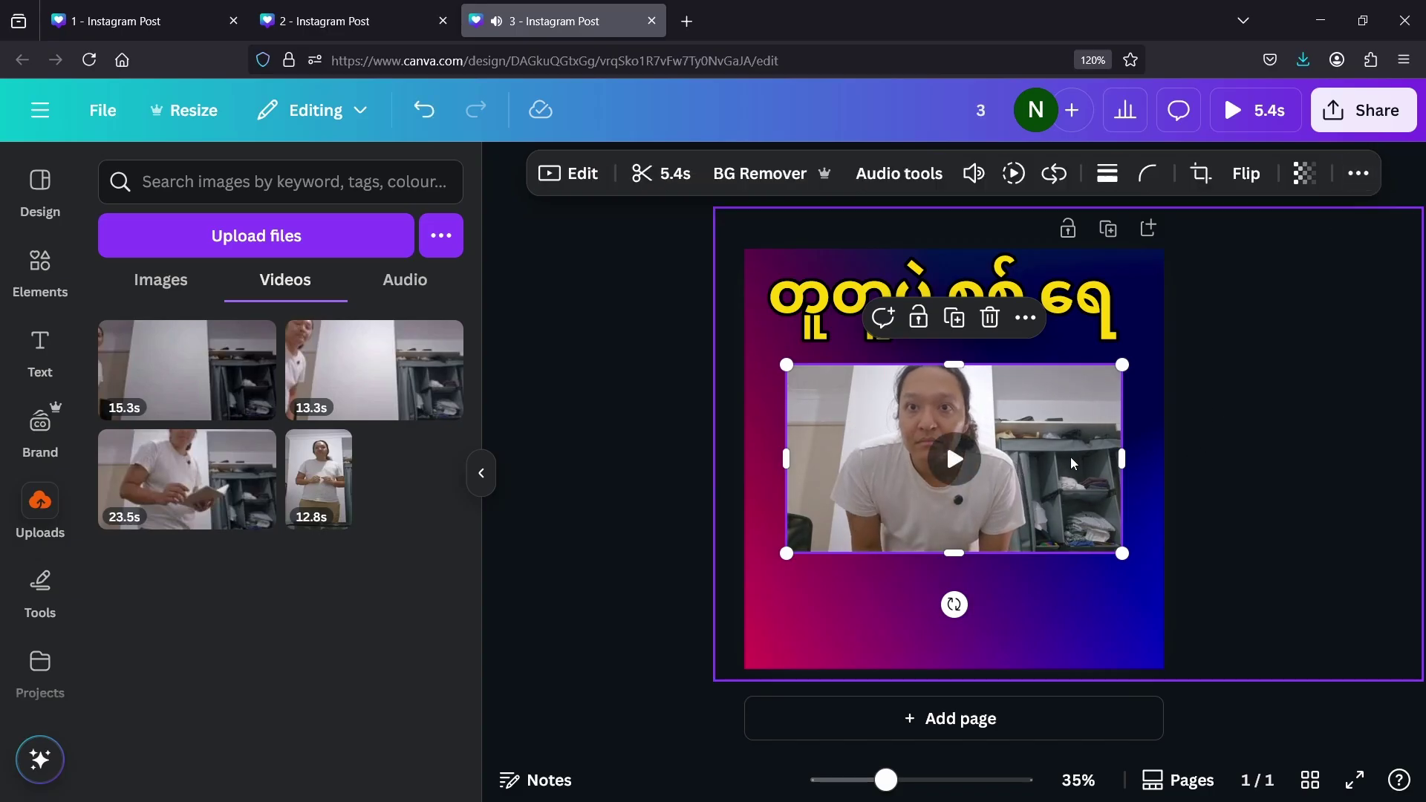
# Step: Remove the background from the trimmed video in design 3
pyautogui.click(619, 337)
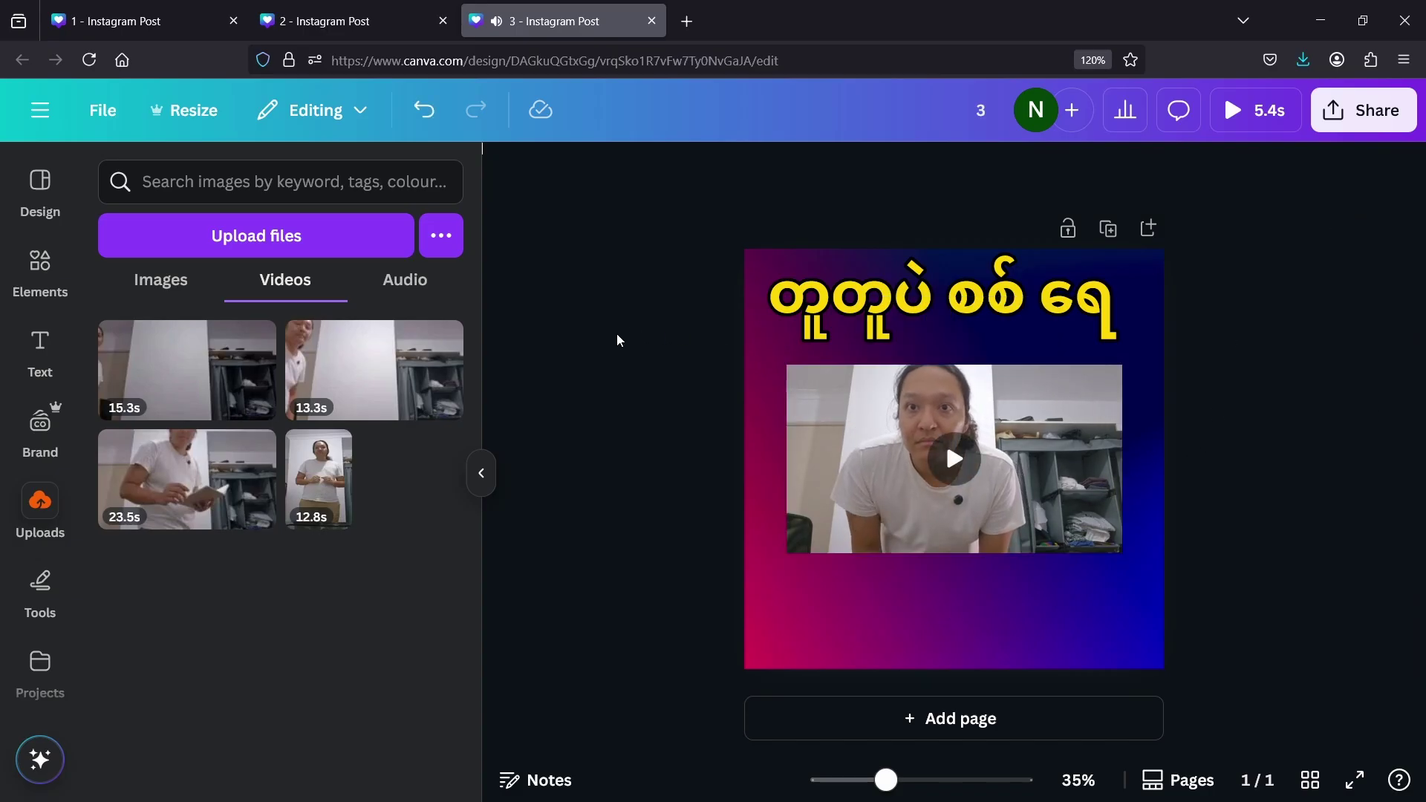
pyautogui.click(857, 409)
pyautogui.click(745, 179)
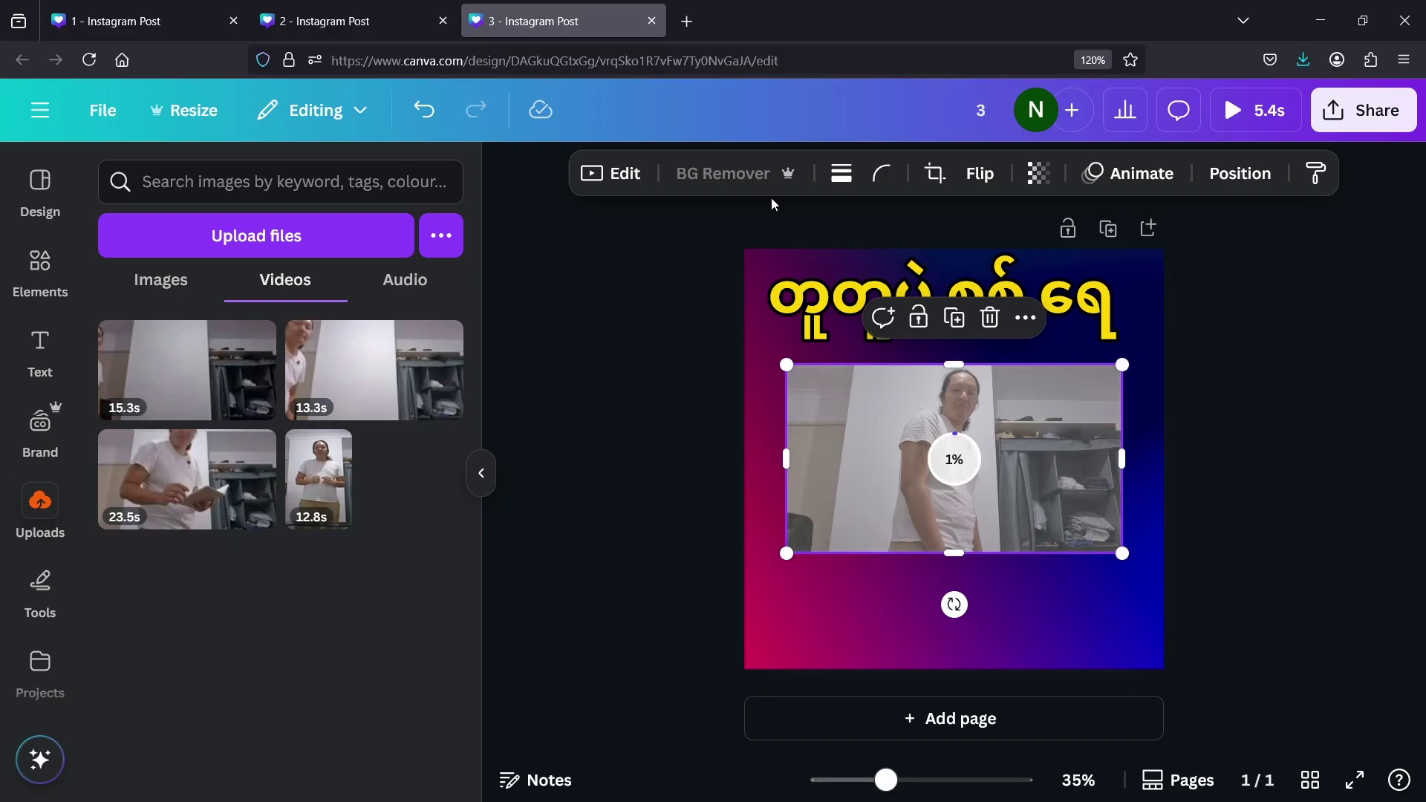
# Step: Change the caption to "ခင်ချင်လို့" and place a separate "Xi" text to its left
pyautogui.click(1001, 297)
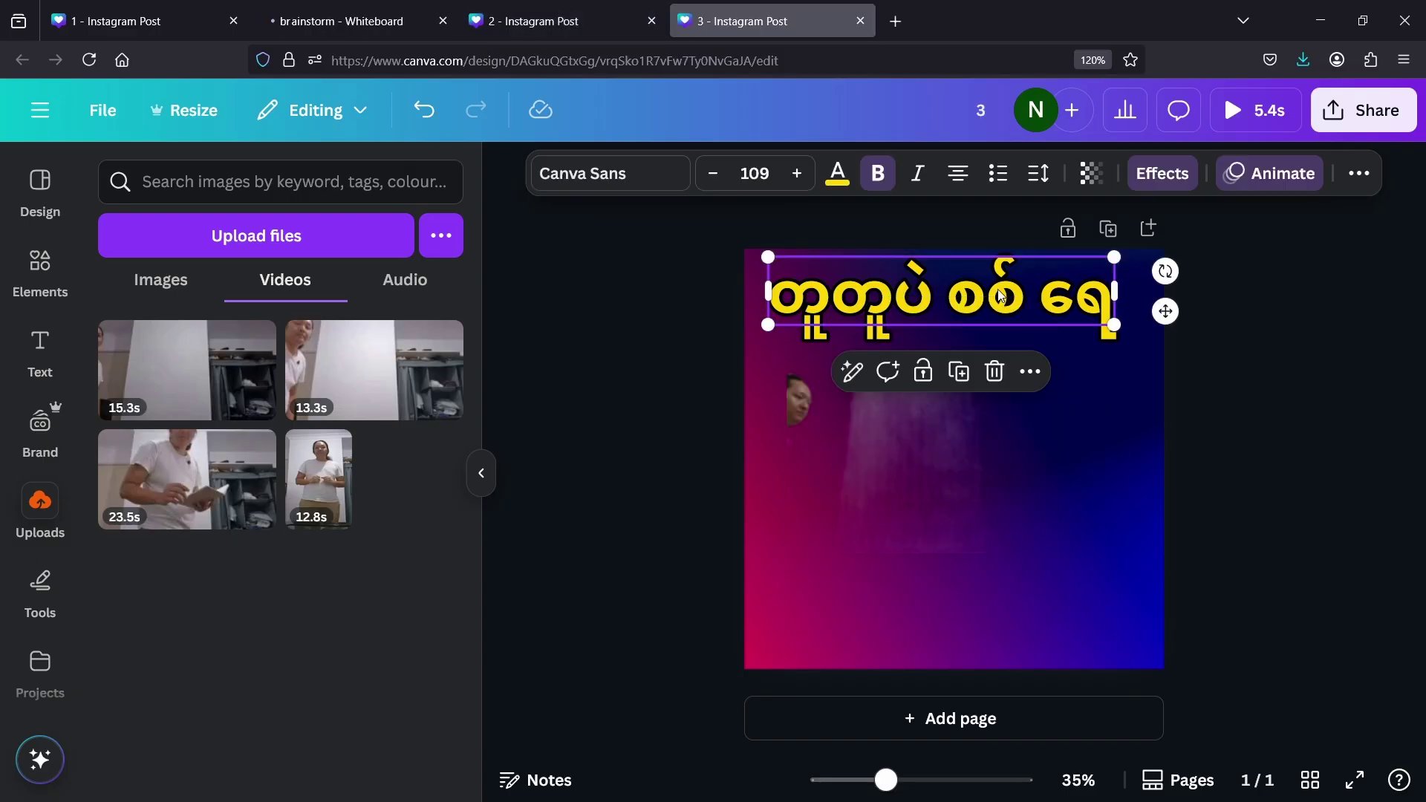
pyautogui.click(1001, 296)
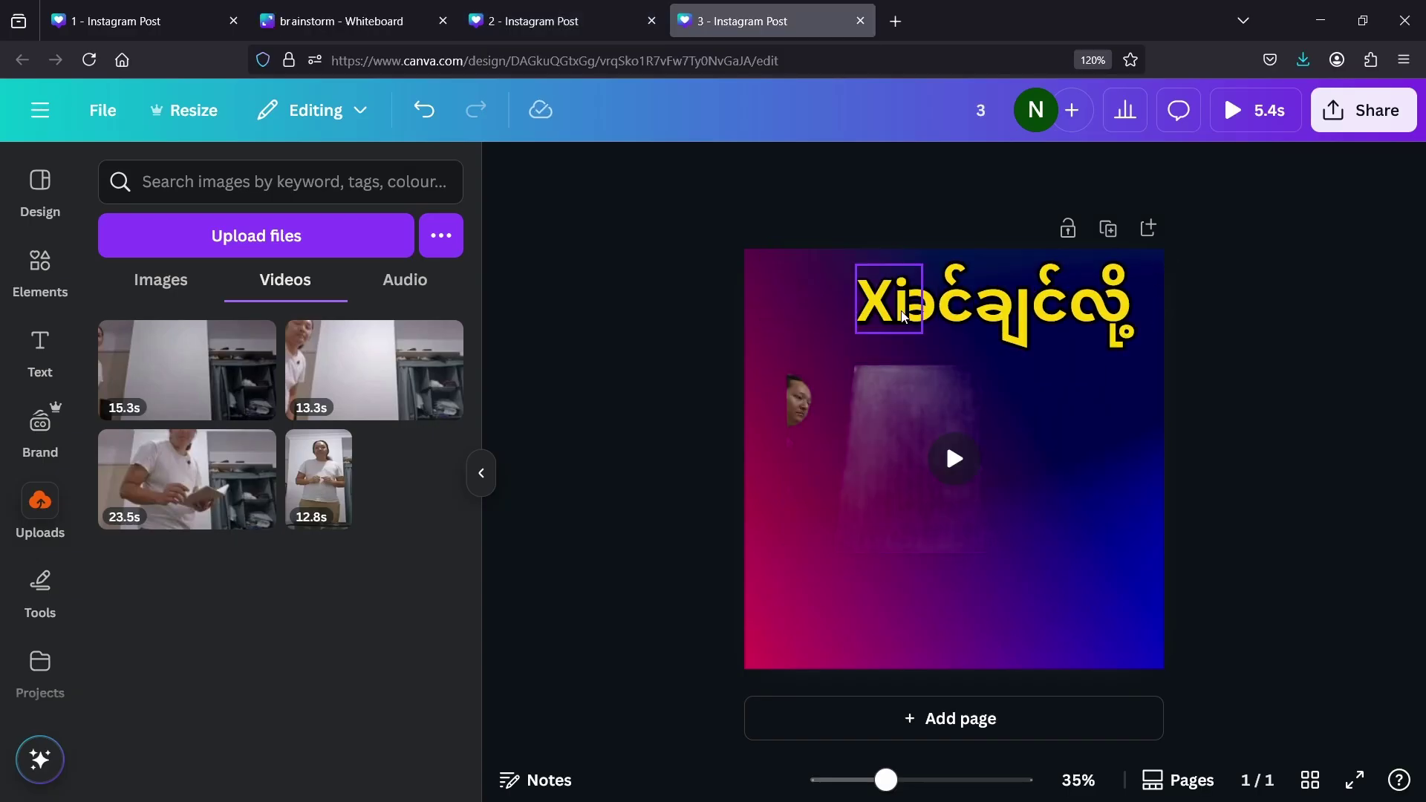
pyautogui.moveTo(898, 315); pyautogui.dragTo(837, 314)
# Step: Enlarge the cutout video to cover most of the page, and preview the design
pyautogui.click(945, 438)
pyautogui.click(951, 454)
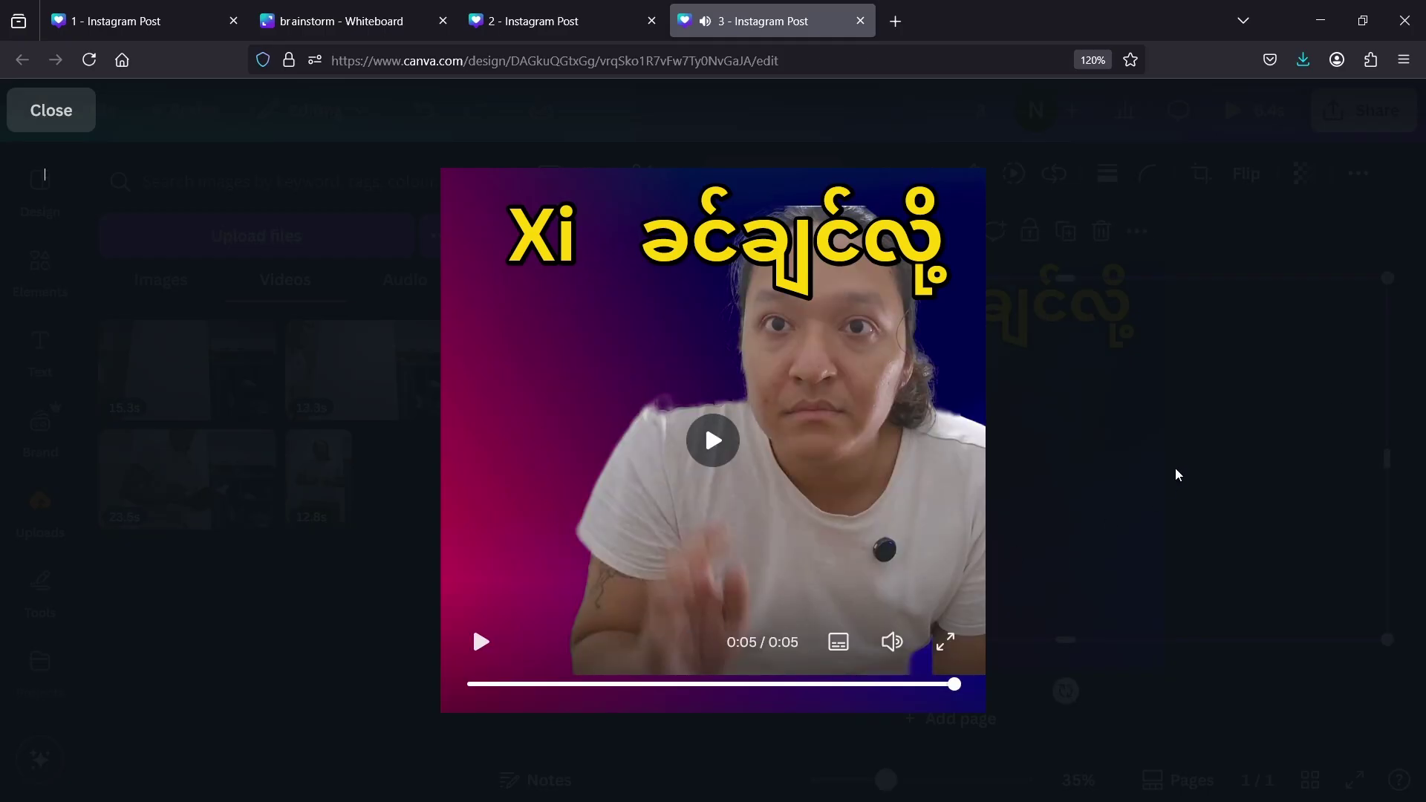
pyautogui.click(1349, 232)
# Step: Retrim the video to a 4.3-second section from the middle of the clip, and preview the page
pyautogui.click(684, 193)
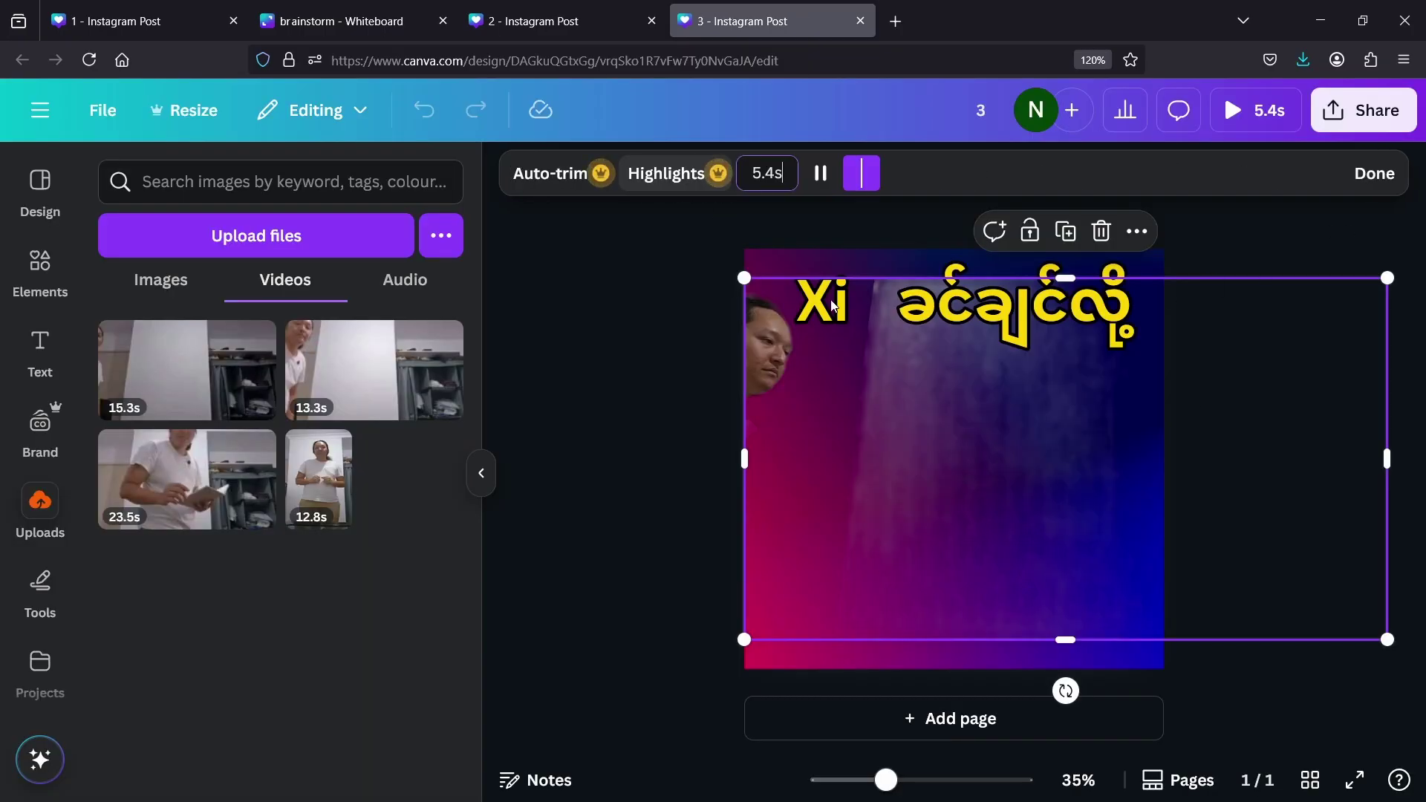
pyautogui.moveTo(974, 175); pyautogui.dragTo(1030, 175)
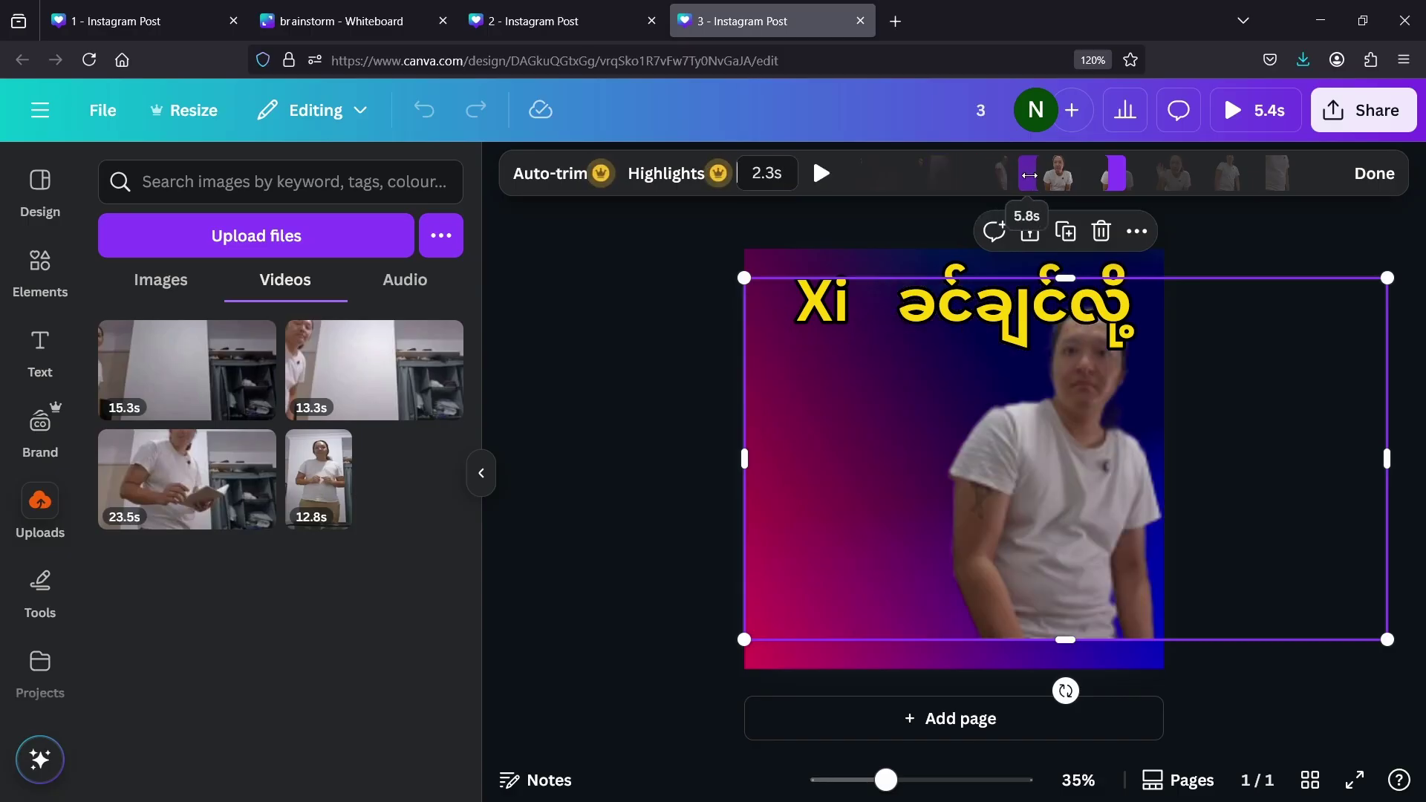
pyautogui.moveTo(1117, 176); pyautogui.dragTo(1236, 176)
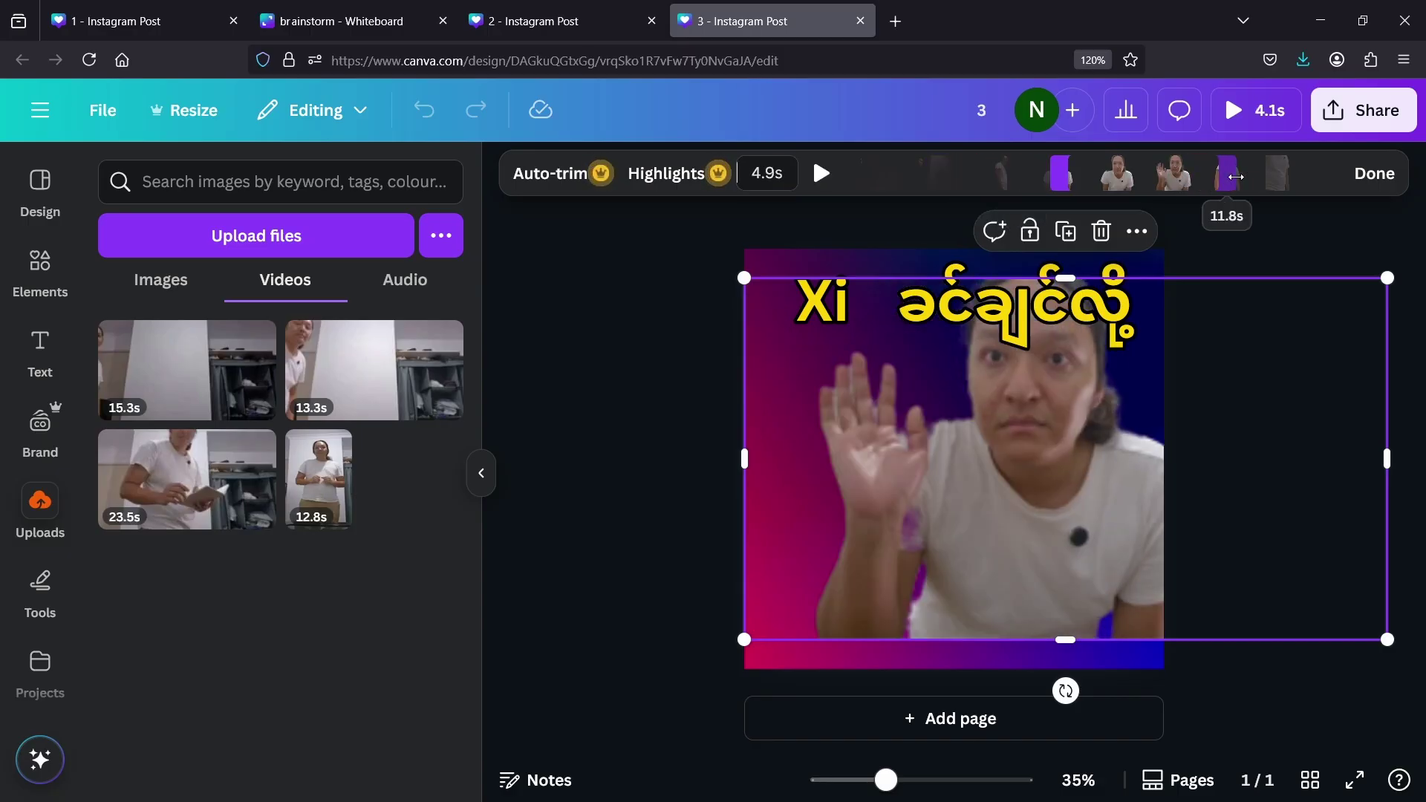
pyautogui.press('Escape')
pyautogui.click(949, 455)
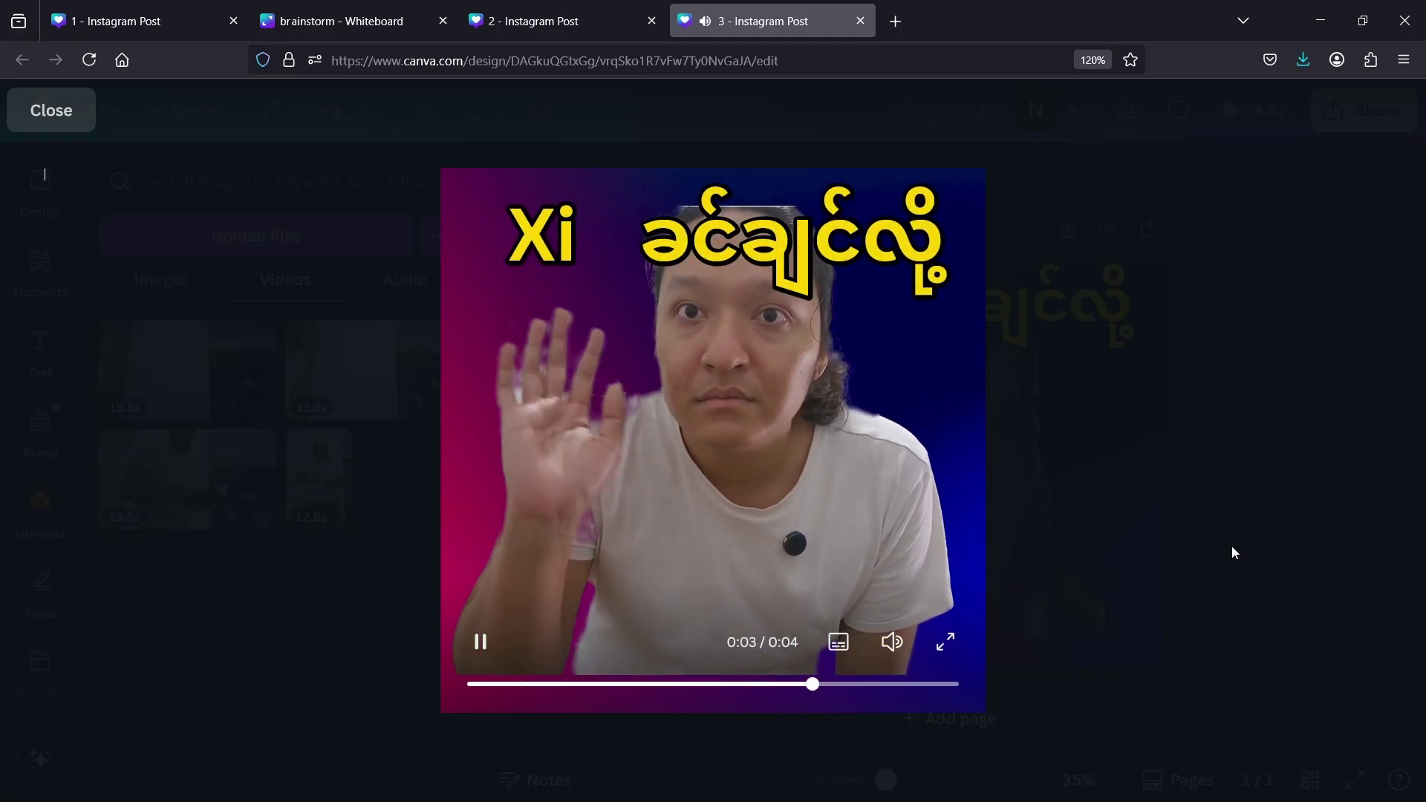
pyautogui.press('Escape')
# Step: Animate the "Xi" and "ခင်ချင်လို့" texts, using a downward Rise on both enter and exit for the Burmese caption
pyautogui.click(984, 331)
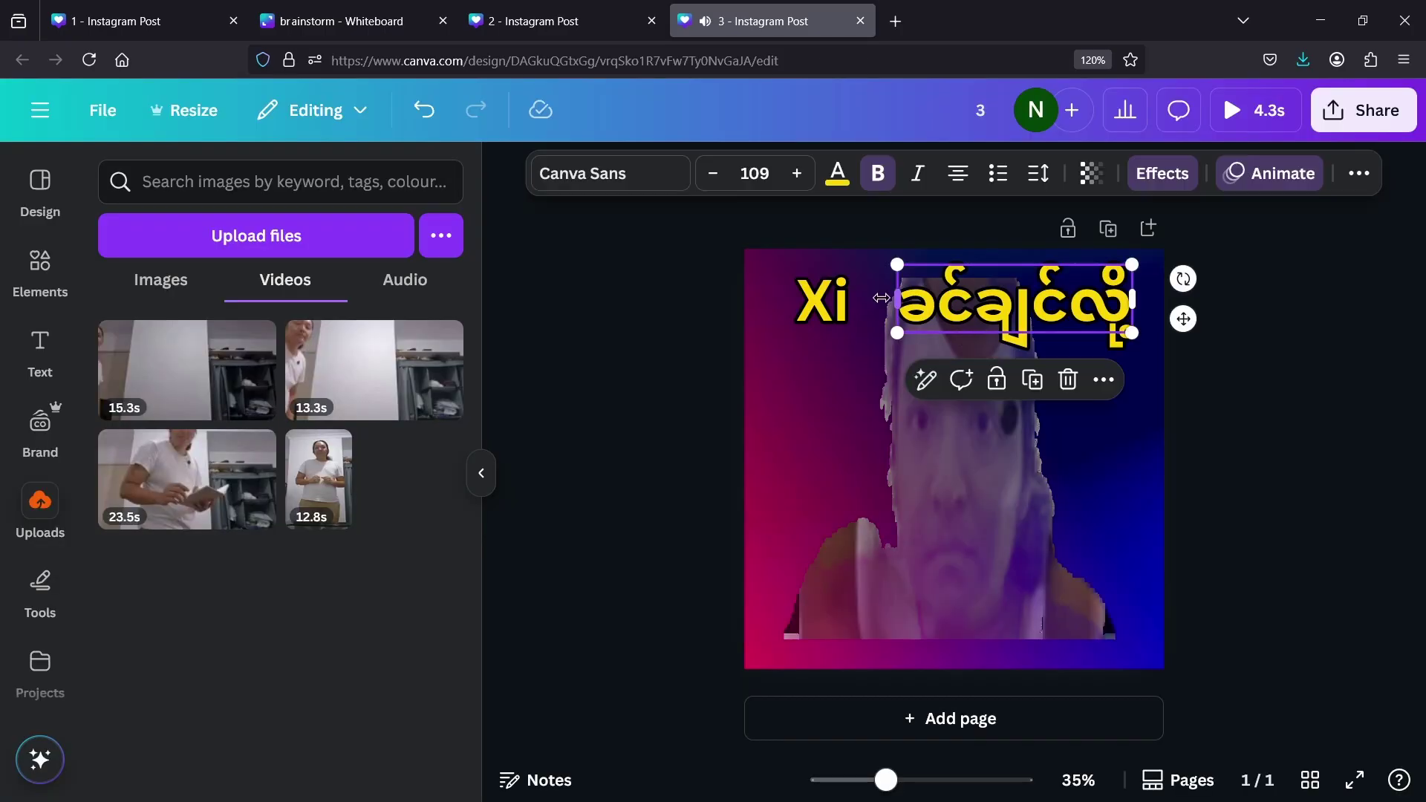
pyautogui.click(857, 293)
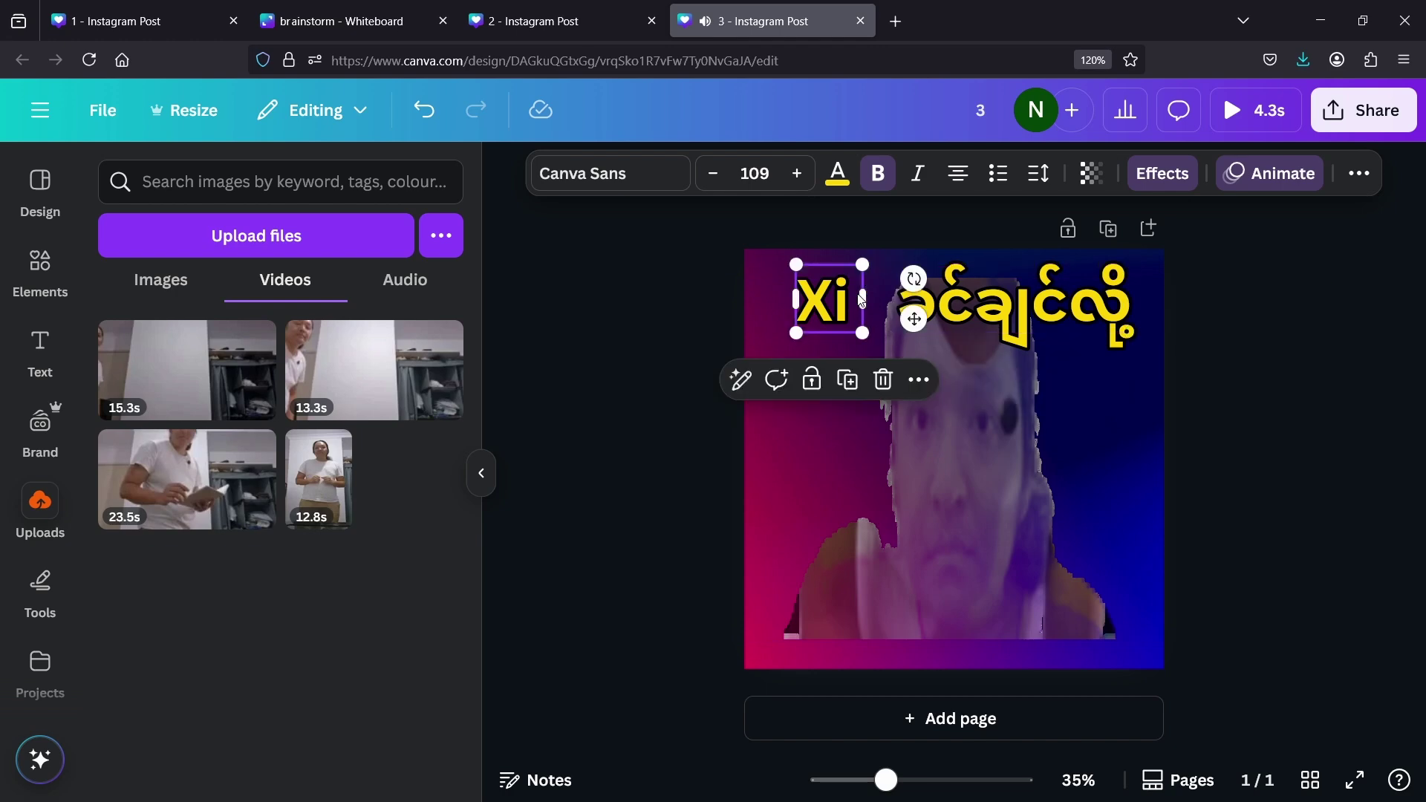
pyautogui.click(1266, 175)
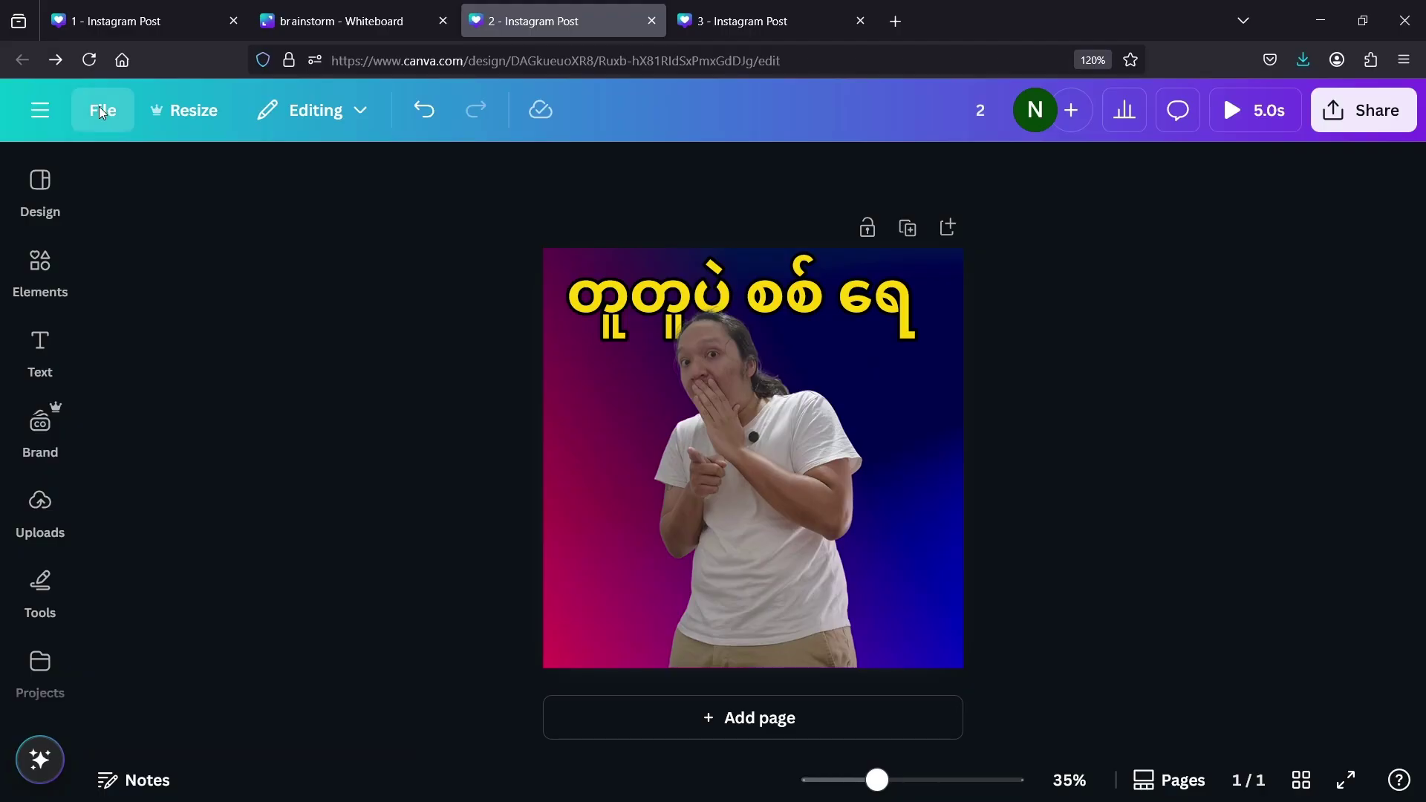
# Step: Make a copy of design 2 named 4, and change its caption to "စားပြီးပြီလား"
pyautogui.click(102, 110)
pyautogui.click(218, 573)
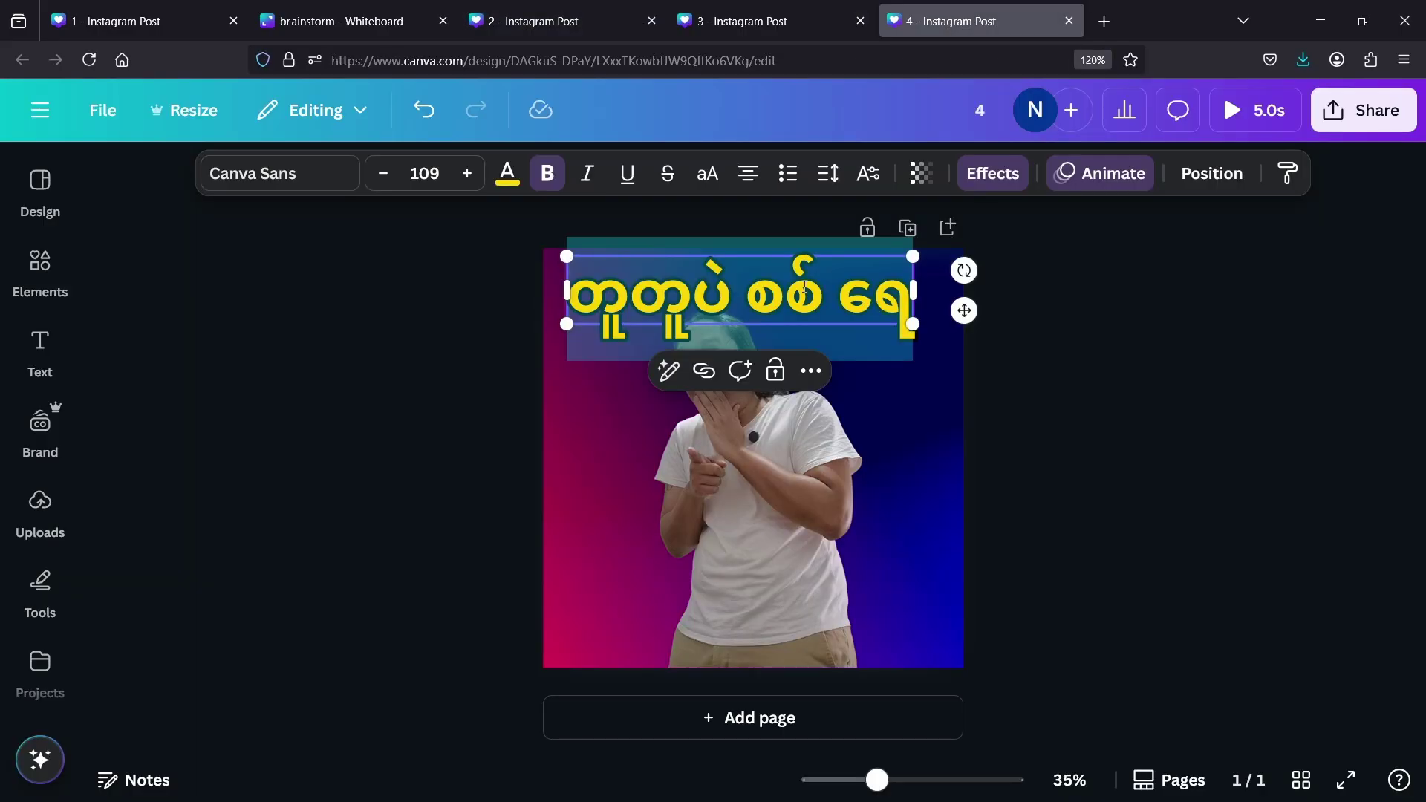
pyautogui.write('ထားပြီးပြီလား')
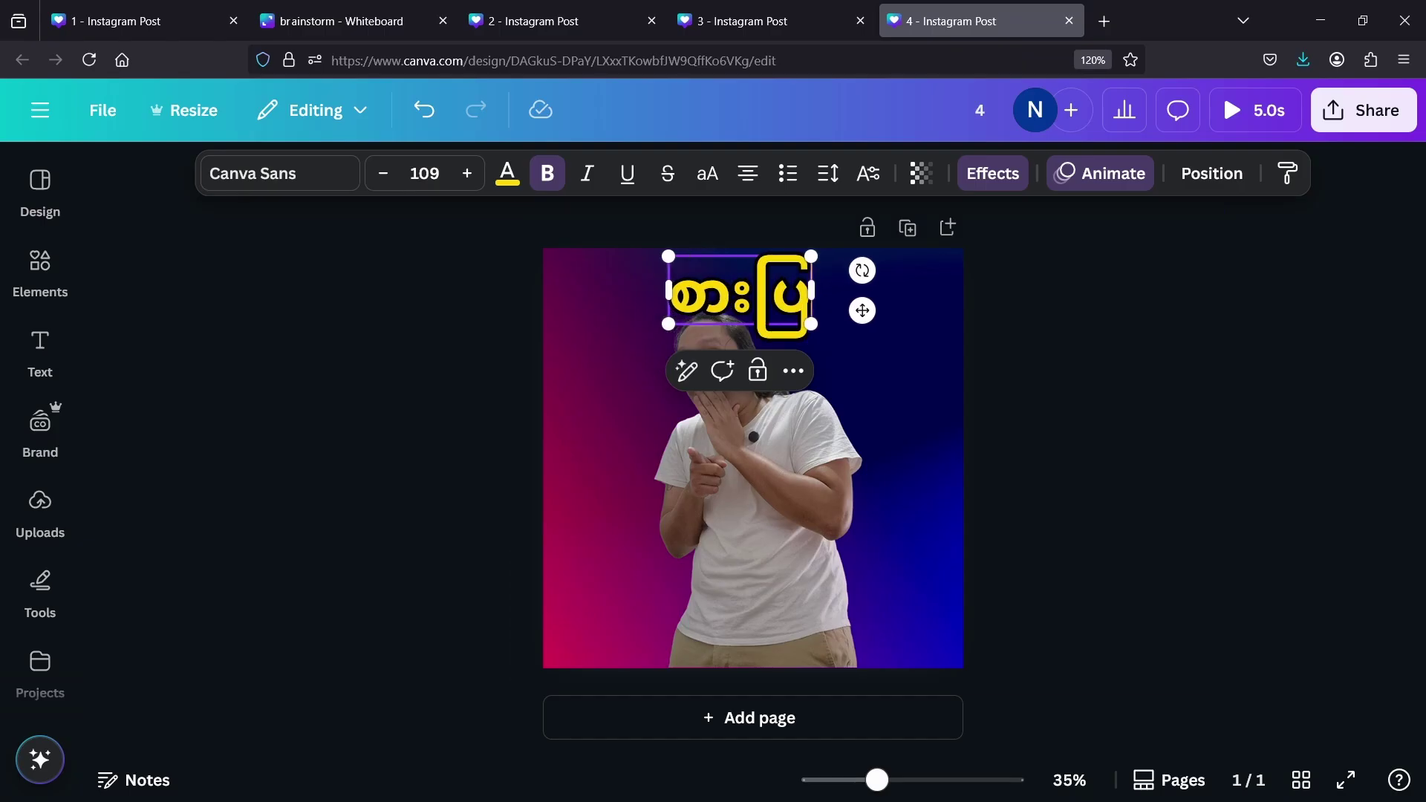
# Step: Replace the cutout photo with the uploaded 23.5-second video, trimmed to 6.5 seconds and cropped at both sides around the person
pyautogui.click(40, 513)
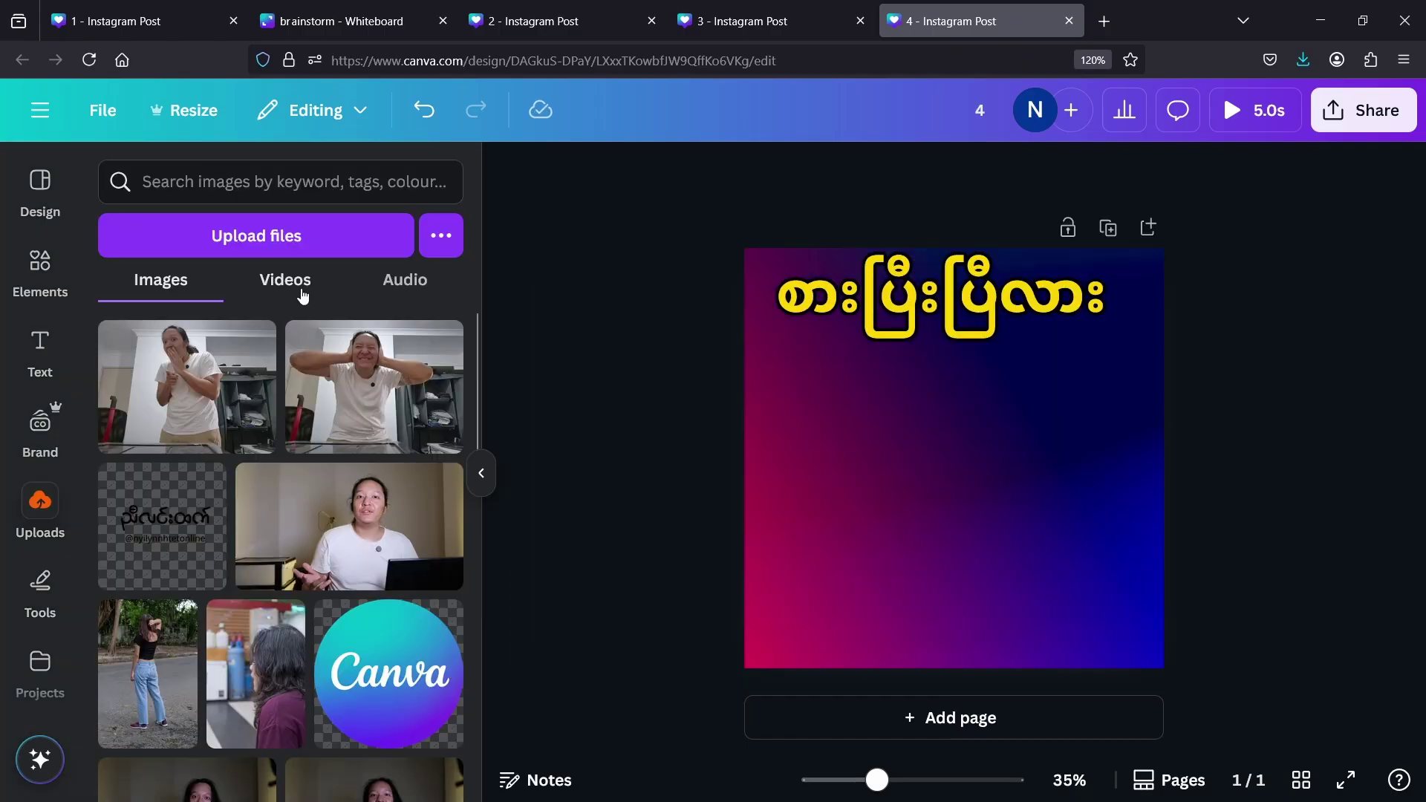
pyautogui.click(285, 279)
pyautogui.click(187, 479)
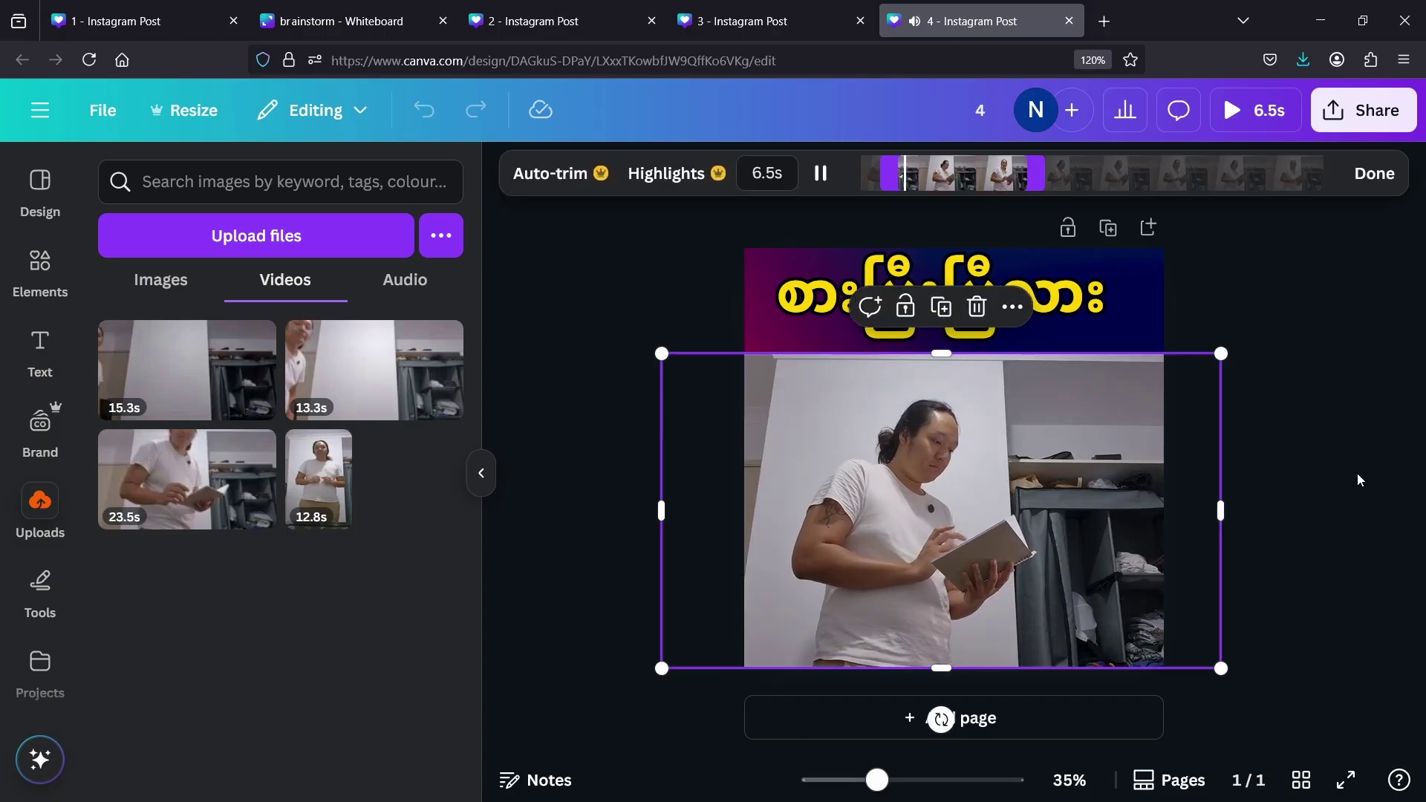
pyautogui.moveTo(1219, 511); pyautogui.dragTo(1061, 514)
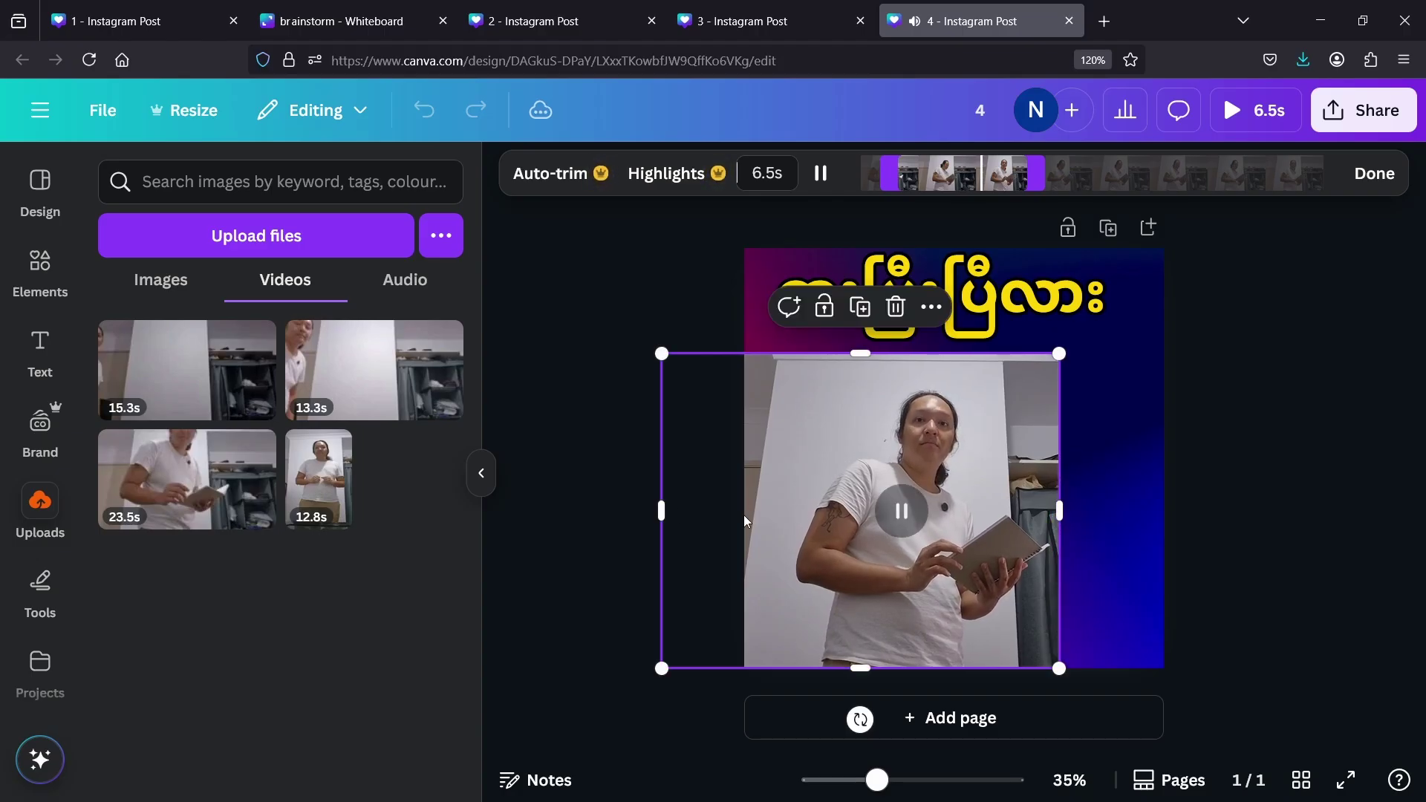
pyautogui.moveTo(661, 512); pyautogui.dragTo(776, 500)
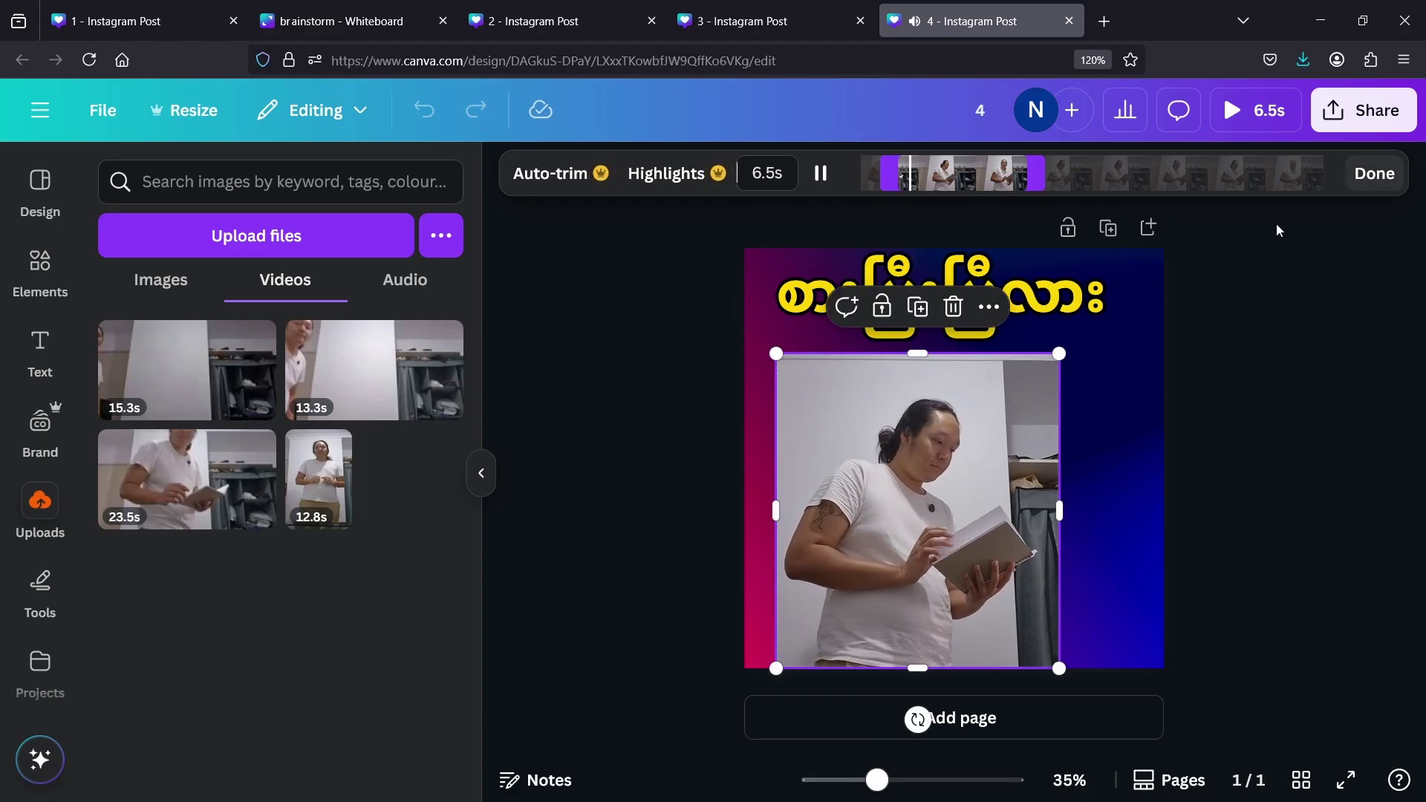
pyautogui.click(1378, 175)
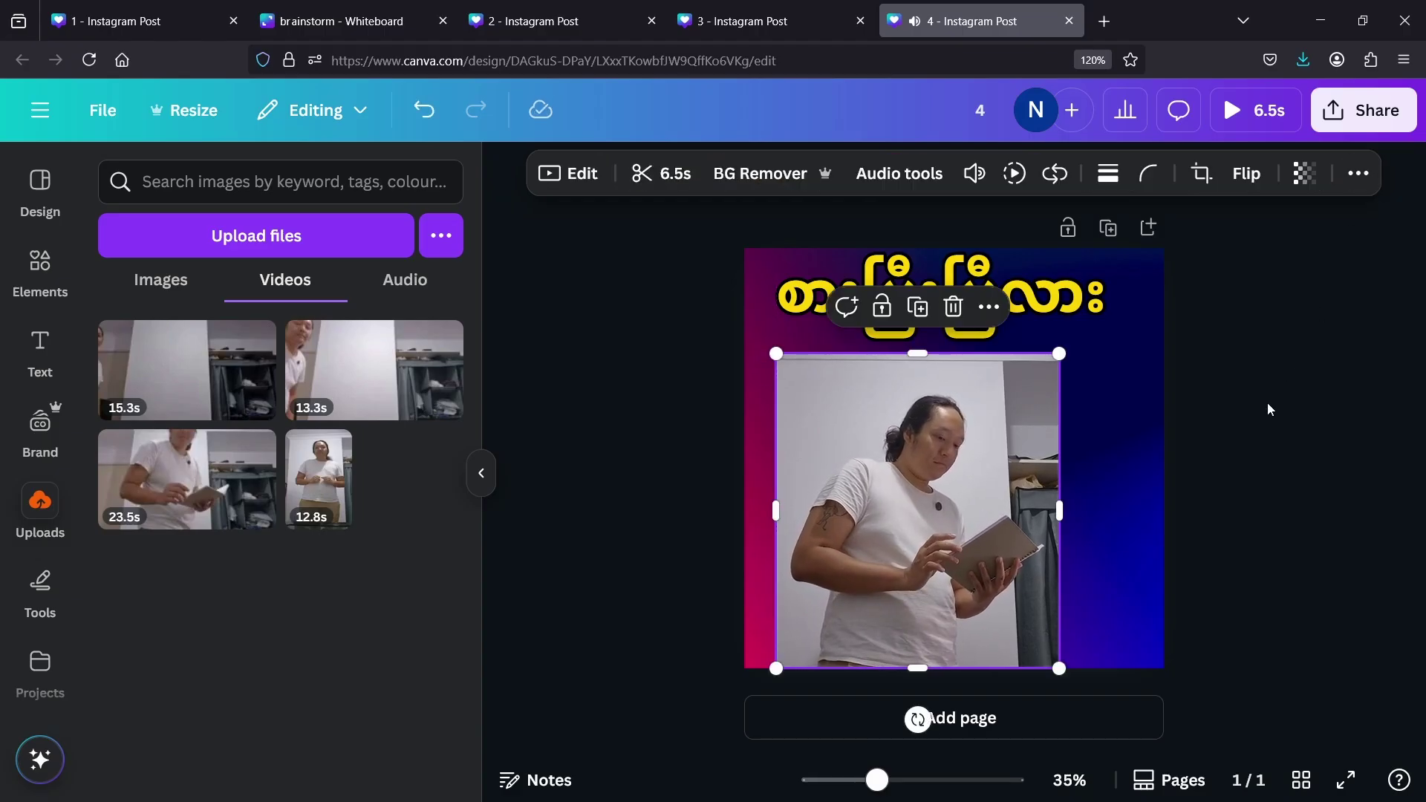
# Step: Remove the cropped video's background, then enlarge and position the person below the caption at the page's lower edge
pyautogui.click(766, 176)
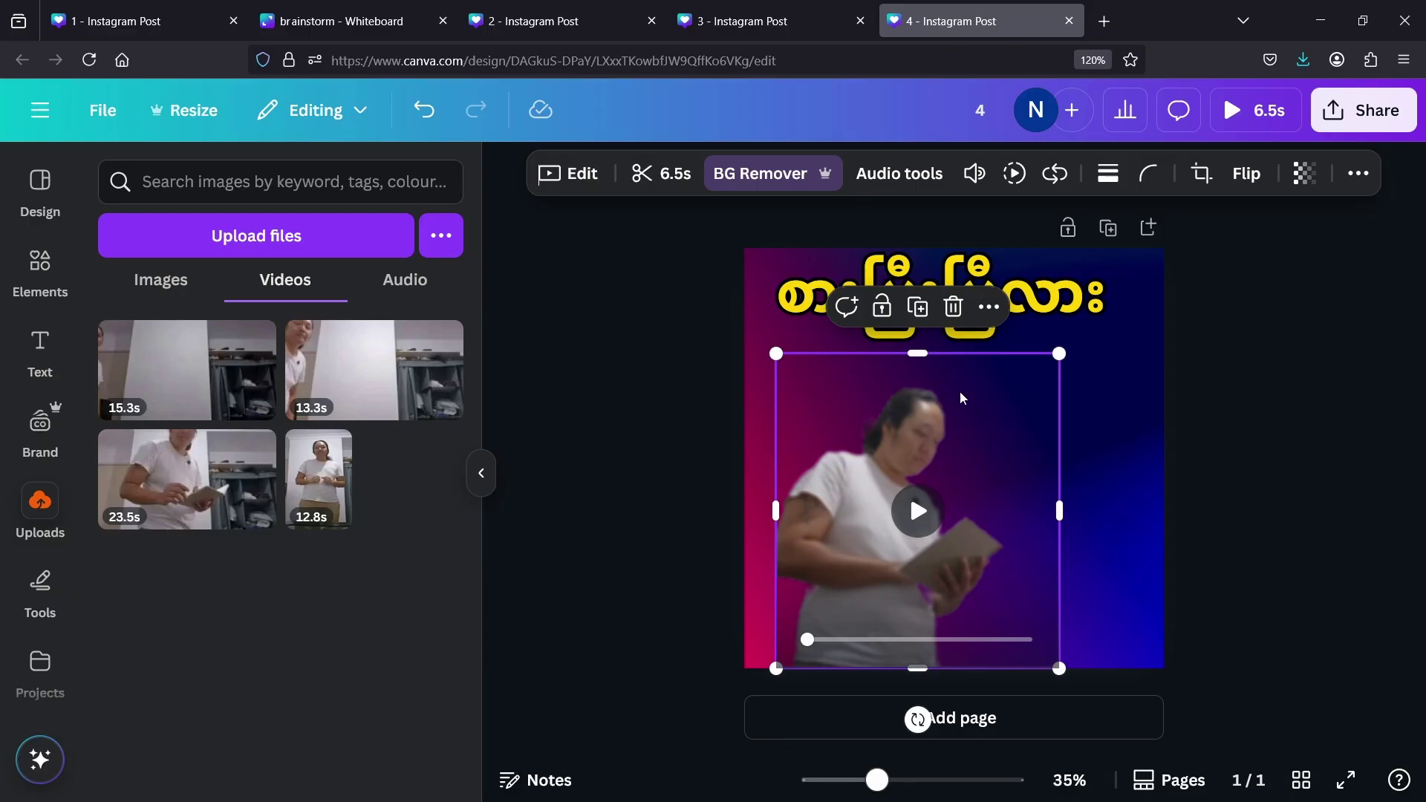
pyautogui.moveTo(910, 492); pyautogui.dragTo(964, 449)
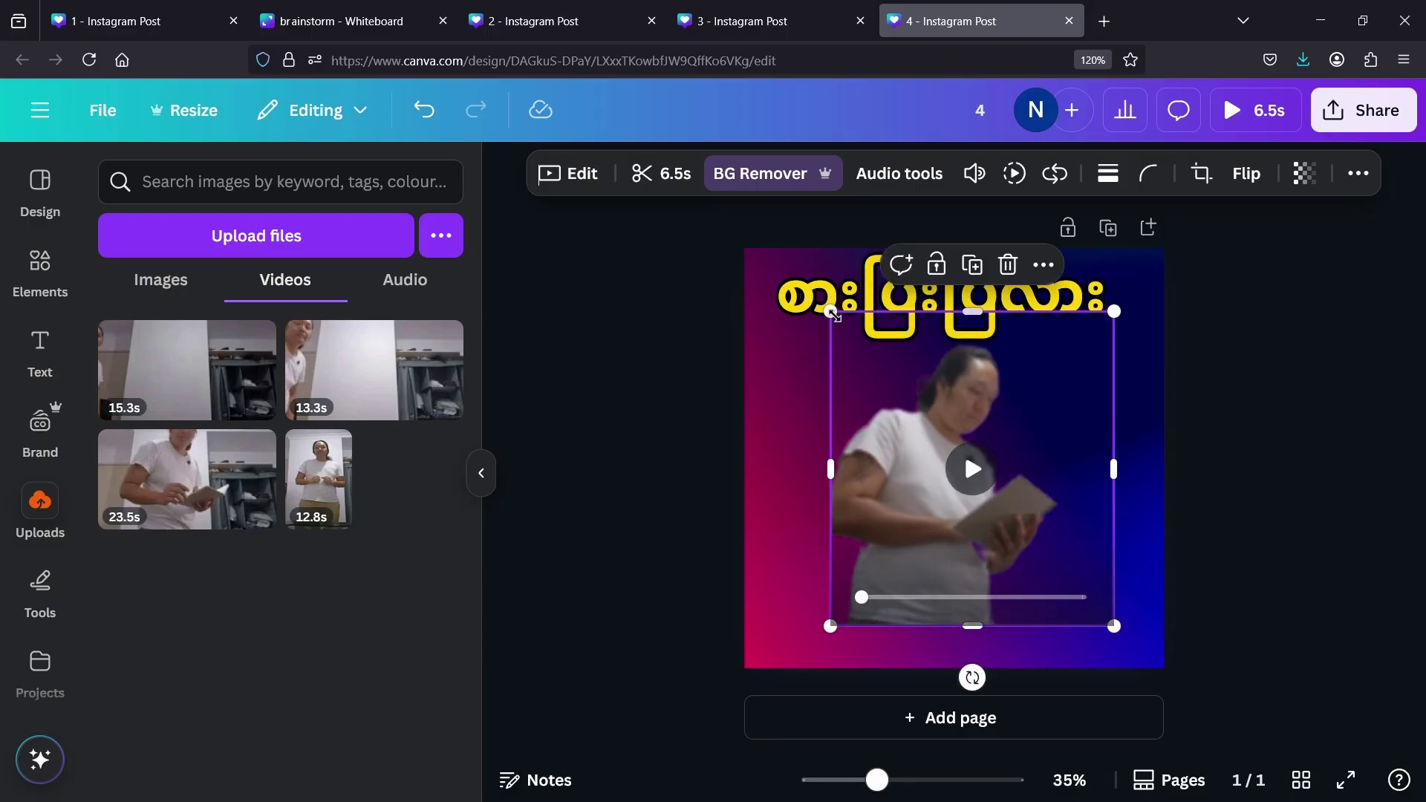
pyautogui.moveTo(828, 309); pyautogui.dragTo(738, 211)
pyautogui.moveTo(975, 482); pyautogui.dragTo(1013, 544)
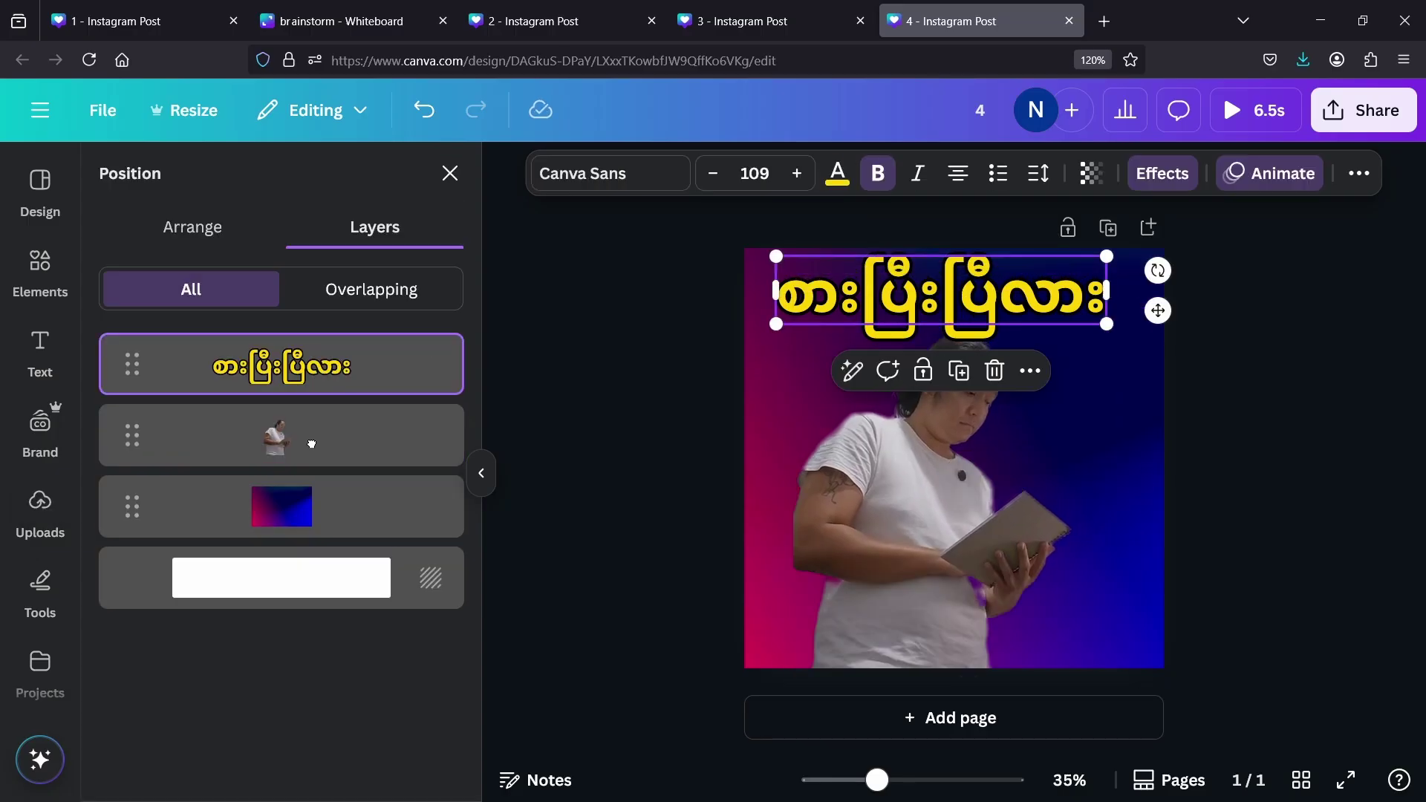
# Step: Move the cutout video above the caption in the layer order, and preview the caption with a rightward Drift animation
pyautogui.moveTo(311, 444); pyautogui.dragTo(297, 360)
pyautogui.click(40, 513)
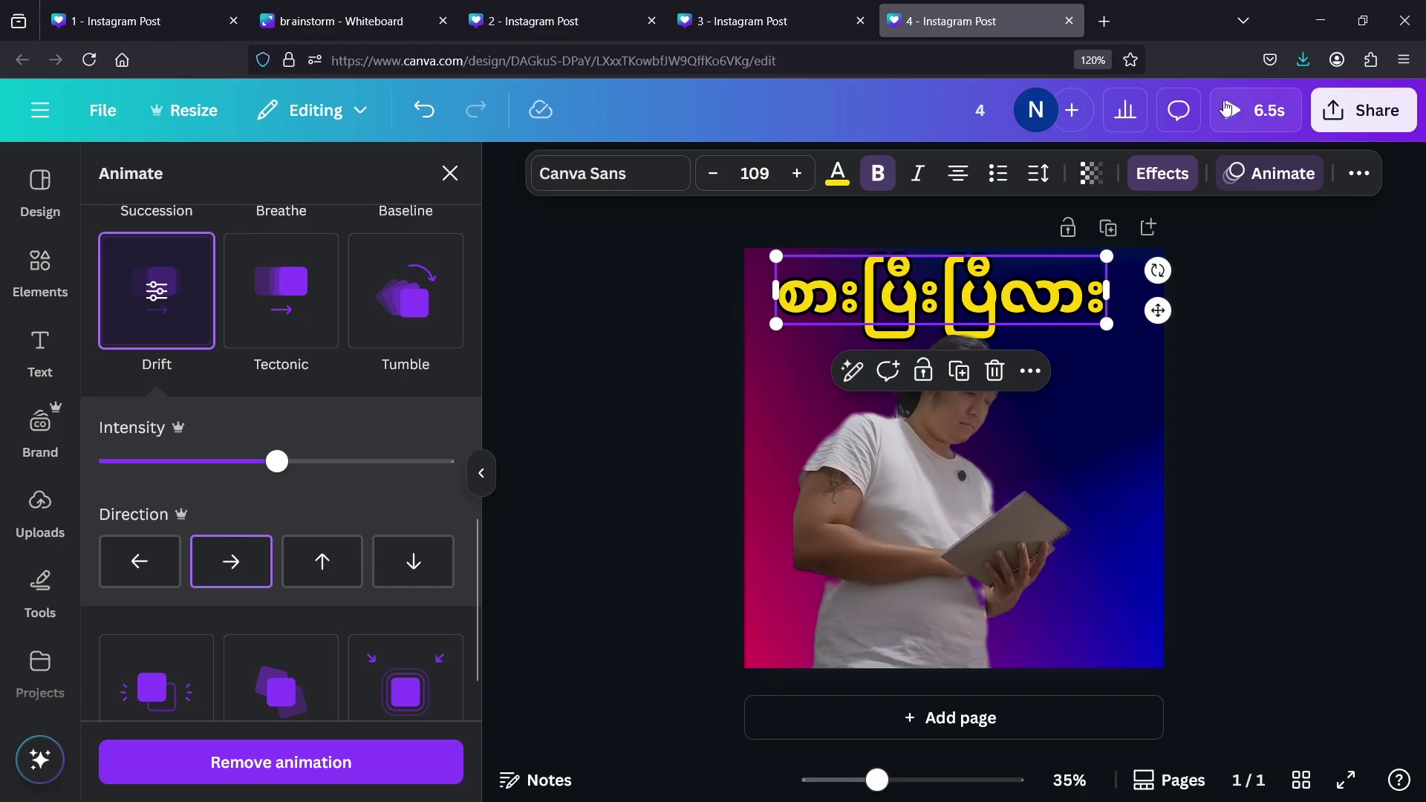
pyautogui.click(1229, 111)
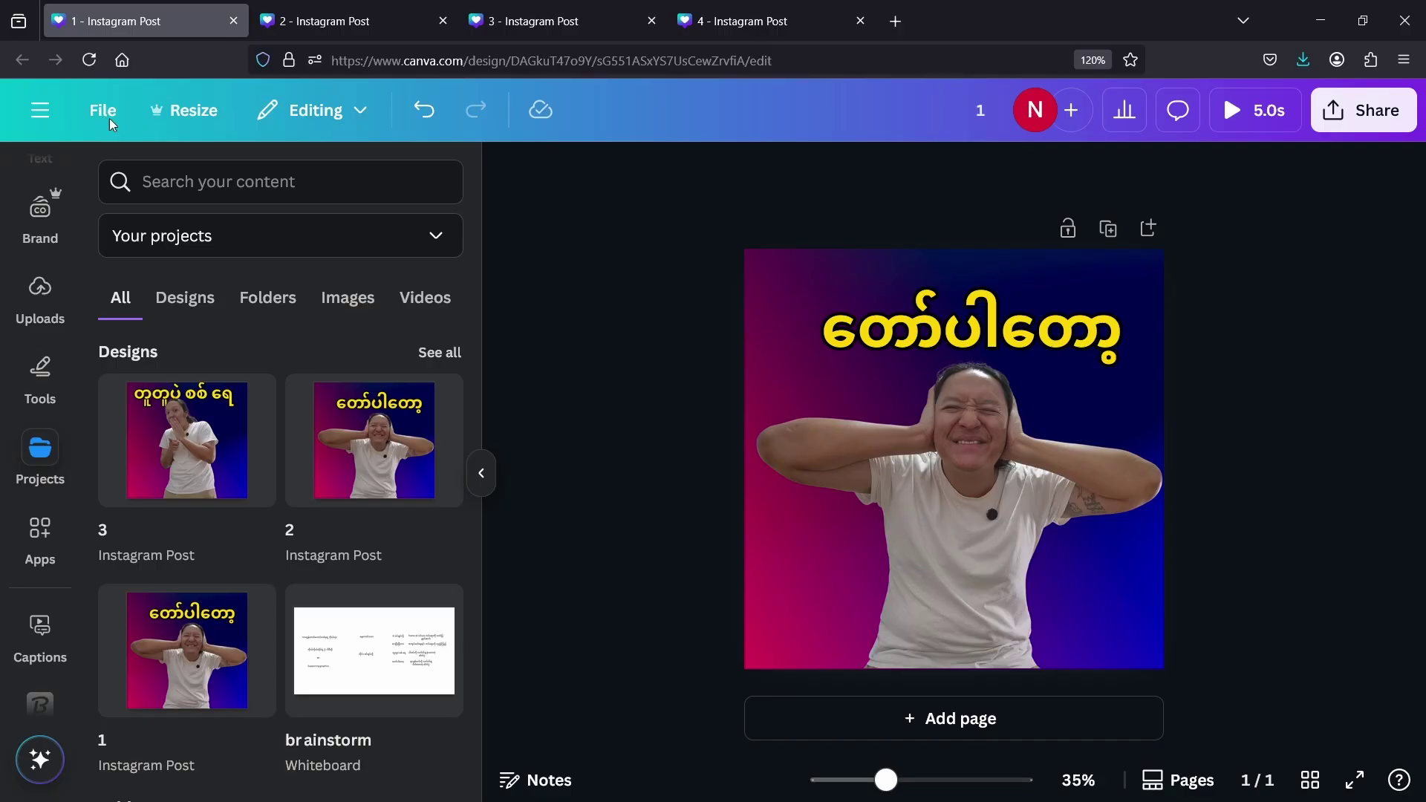
# Step: Download design 1 as a GIF at size 0.2 (216 × 216 px)
pyautogui.click(109, 118)
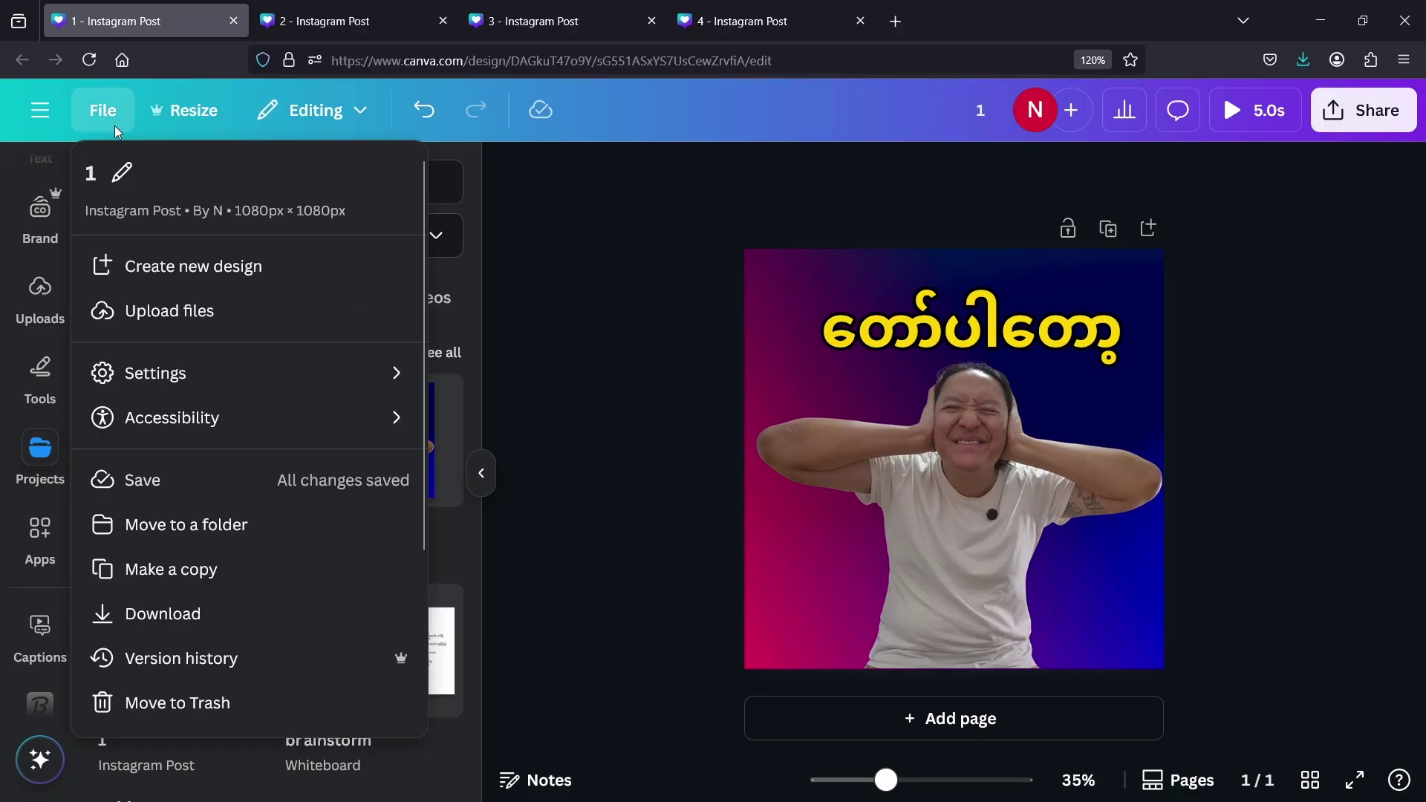
pyautogui.click(230, 627)
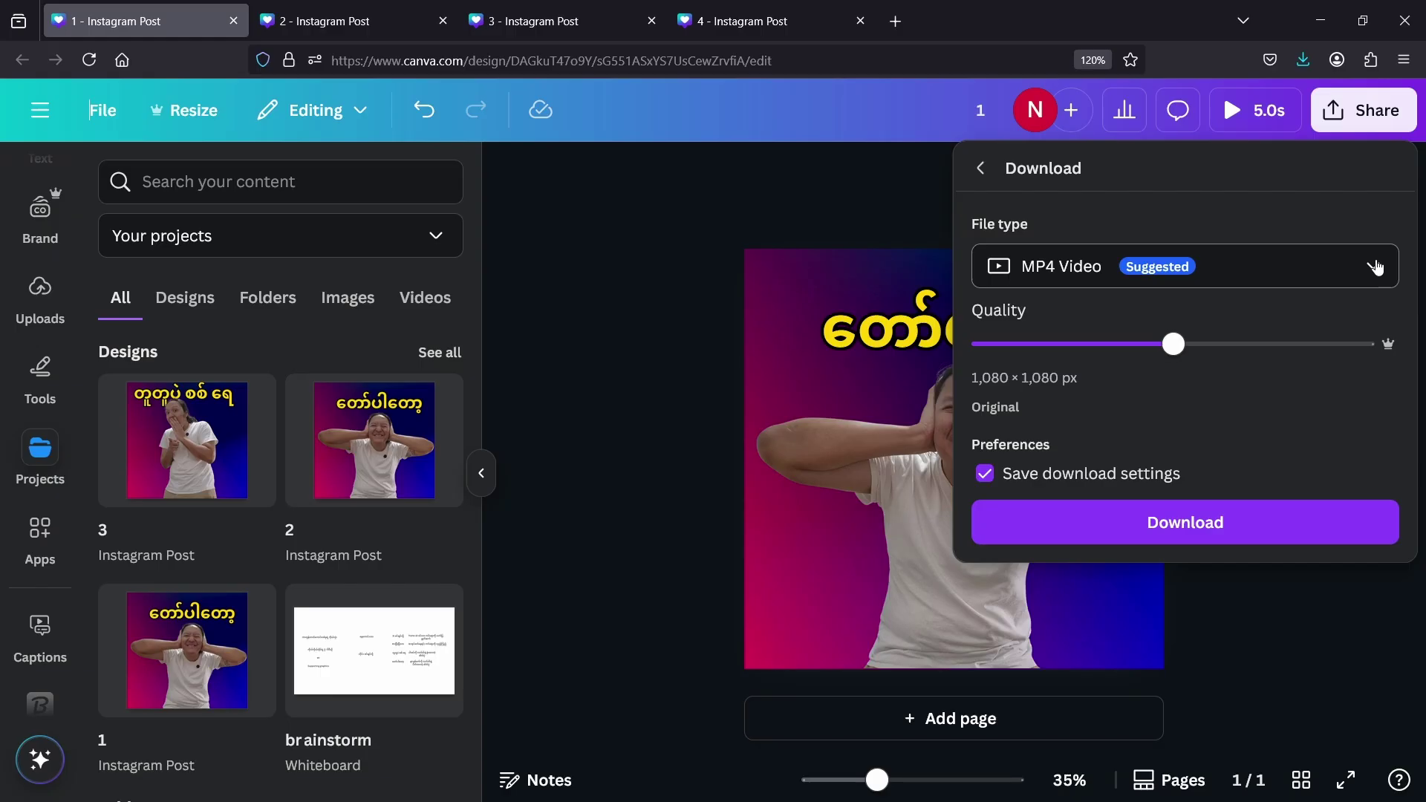
pyautogui.click(1375, 267)
pyautogui.scroll(-1, 1012, 484)
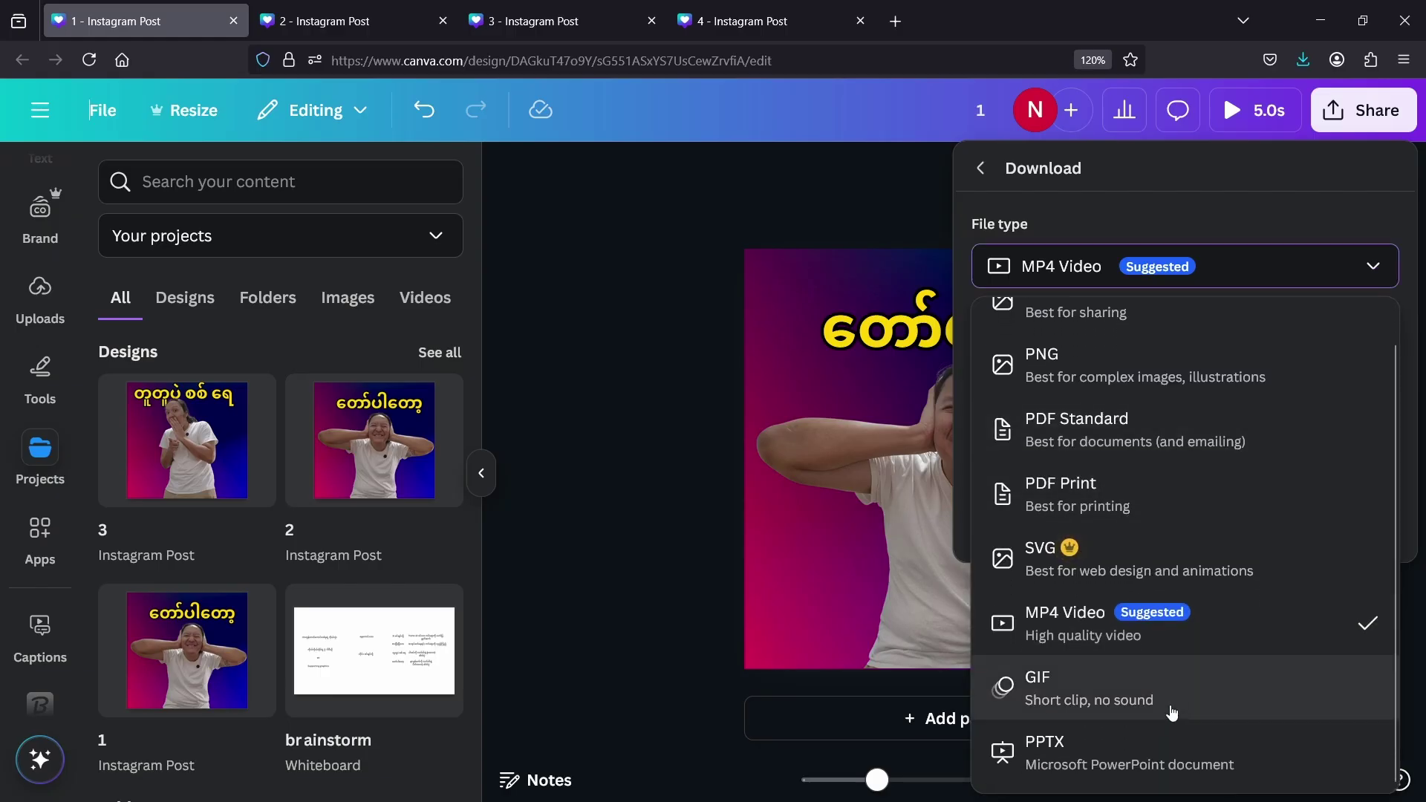
pyautogui.click(1213, 692)
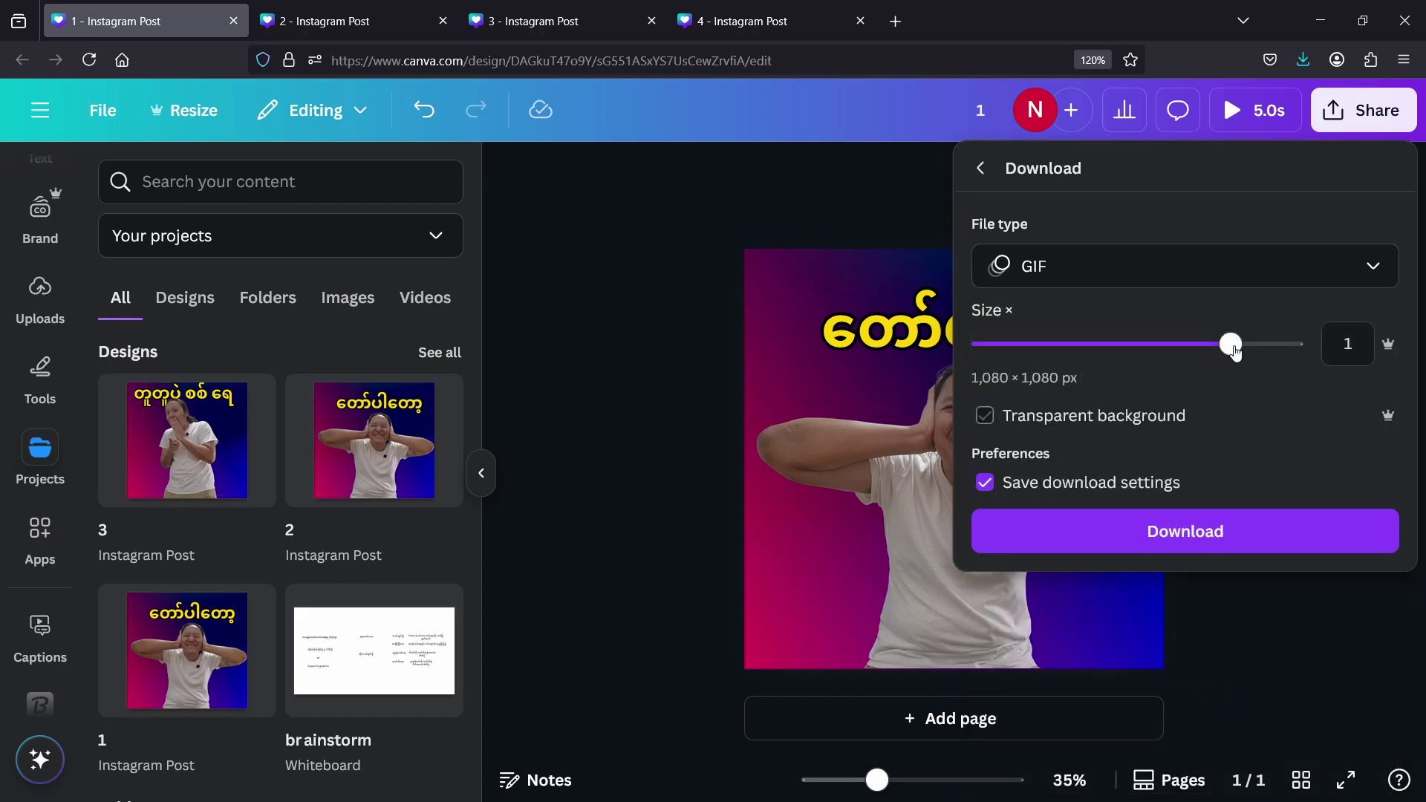
pyautogui.moveTo(1124, 356); pyautogui.dragTo(988, 346)
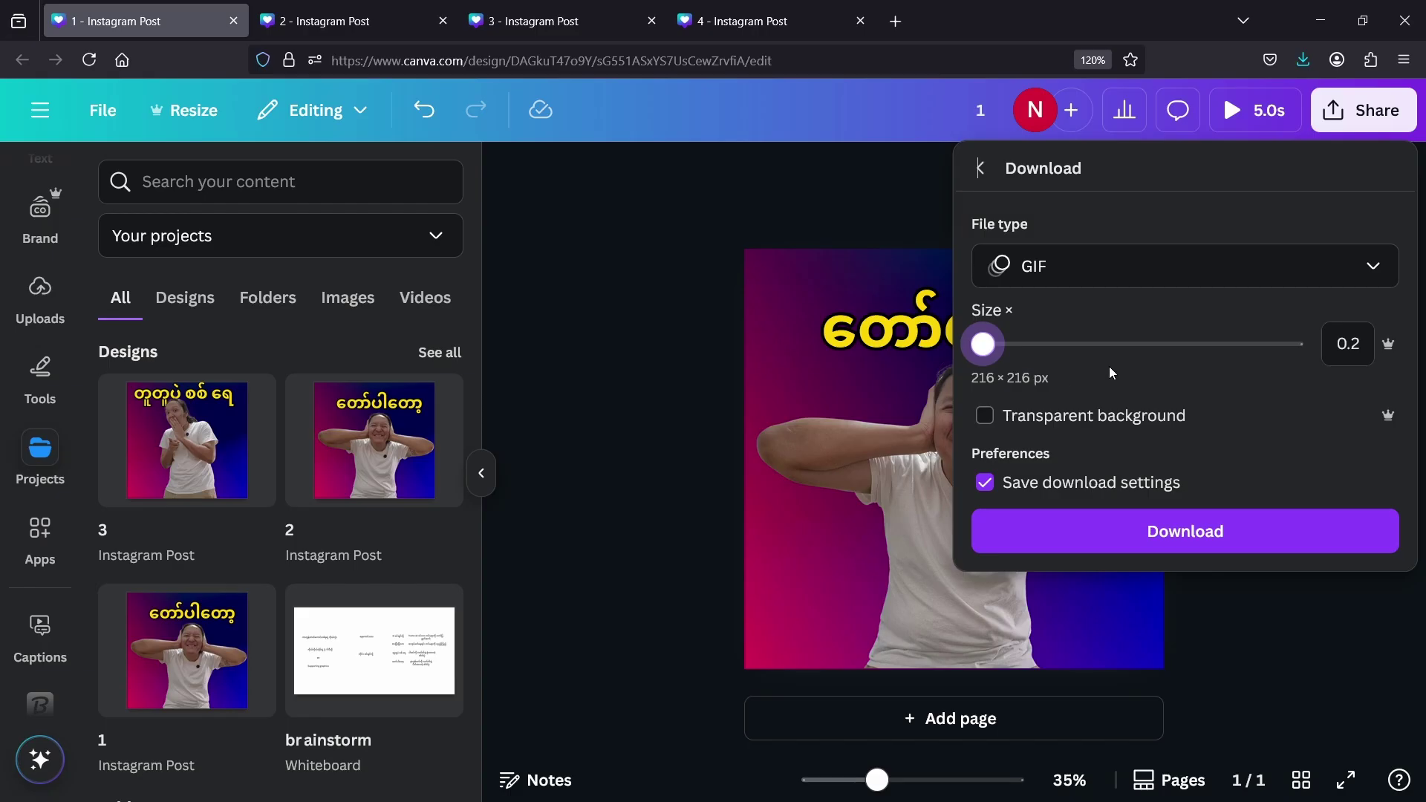
pyautogui.click(1155, 541)
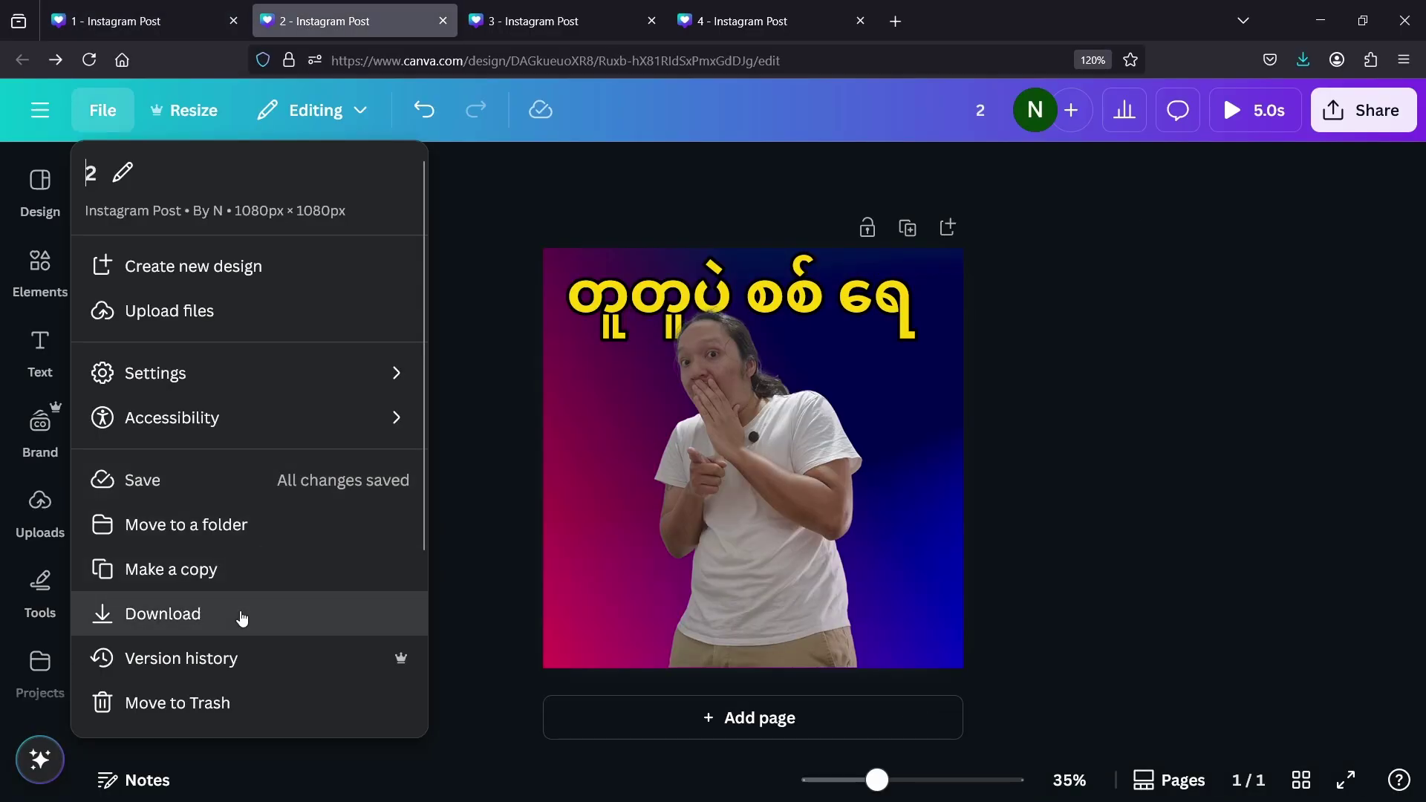
# Step: Download design 2 as a GIF at size 0.2 (216 × 216 px)
pyautogui.click(239, 615)
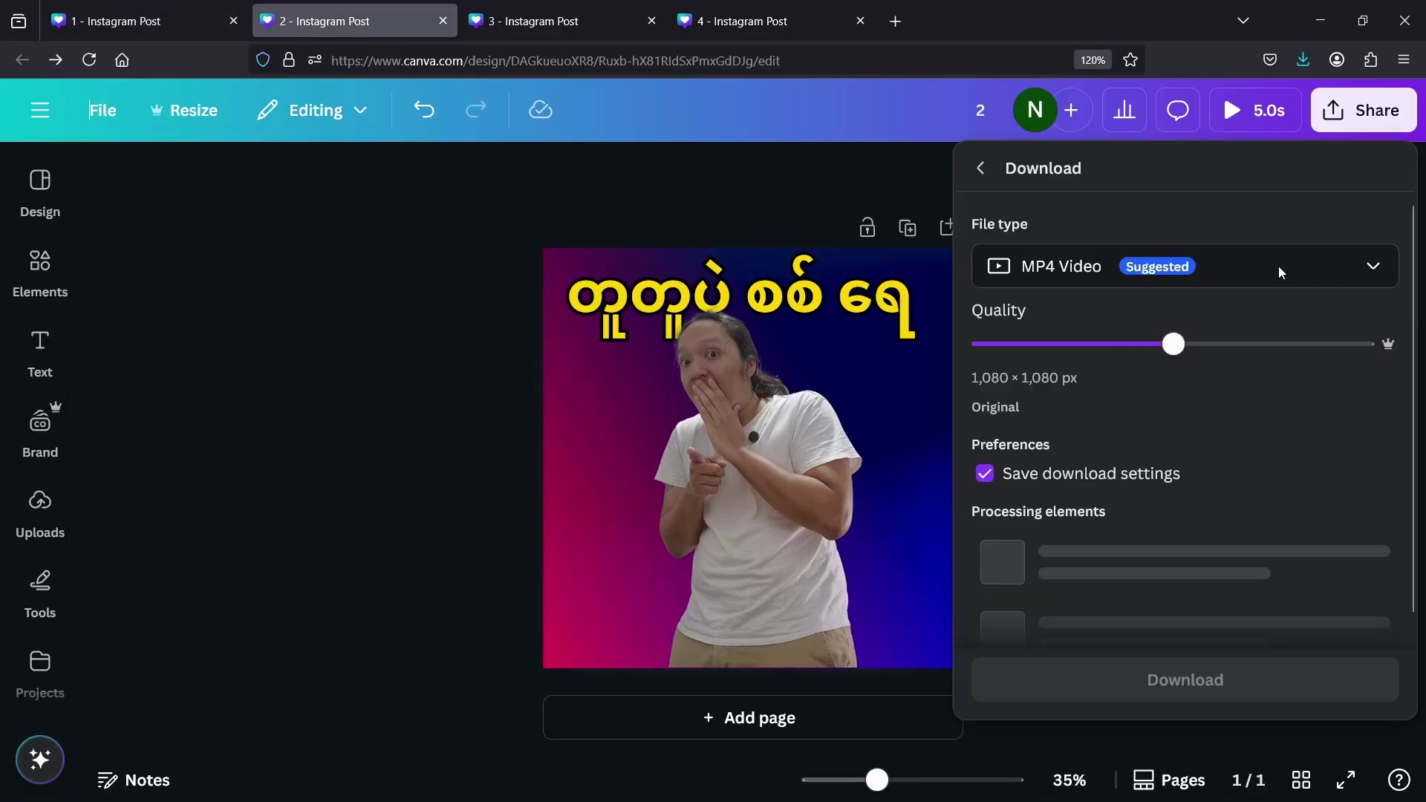
pyautogui.click(1373, 269)
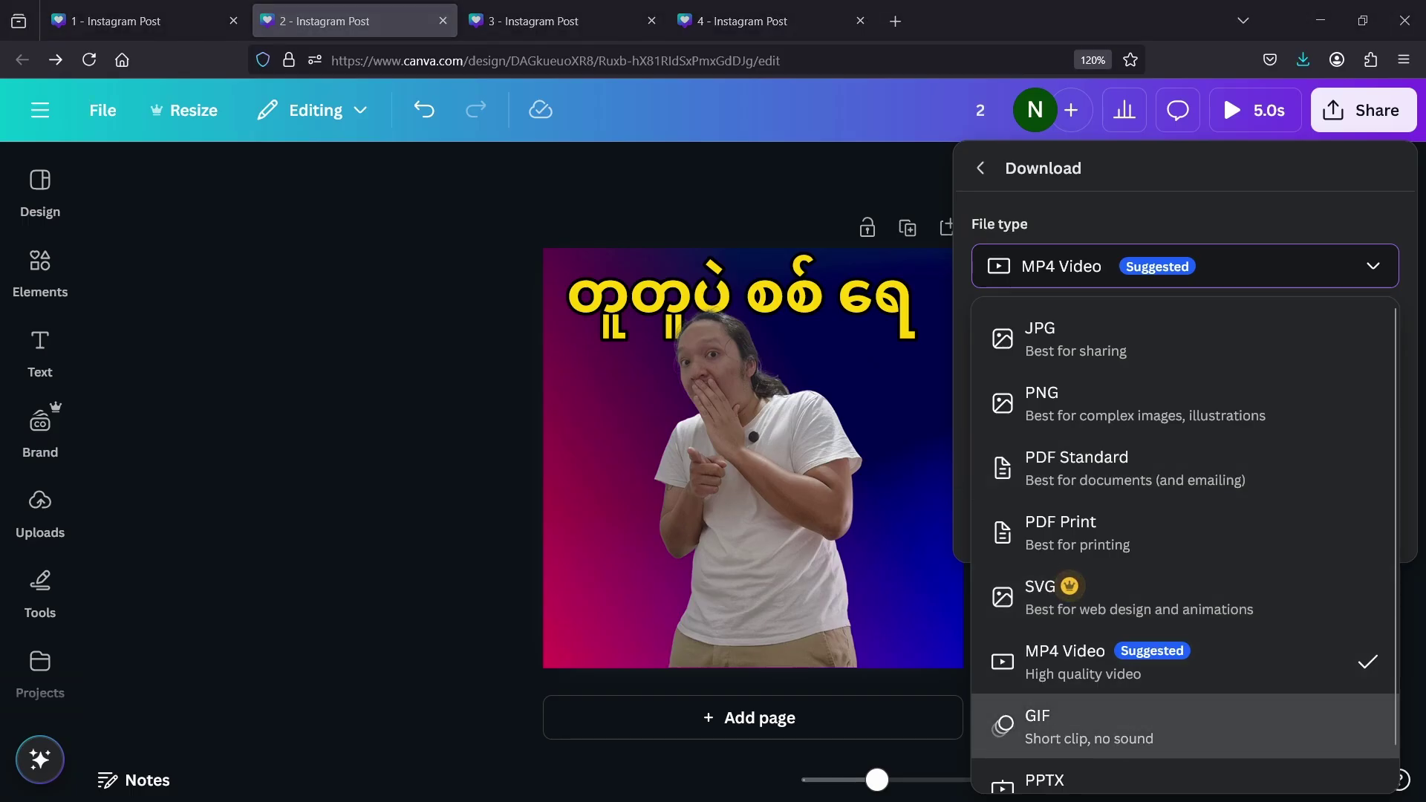
pyautogui.click(1116, 745)
pyautogui.moveTo(1229, 343); pyautogui.dragTo(983, 344)
pyautogui.click(1169, 546)
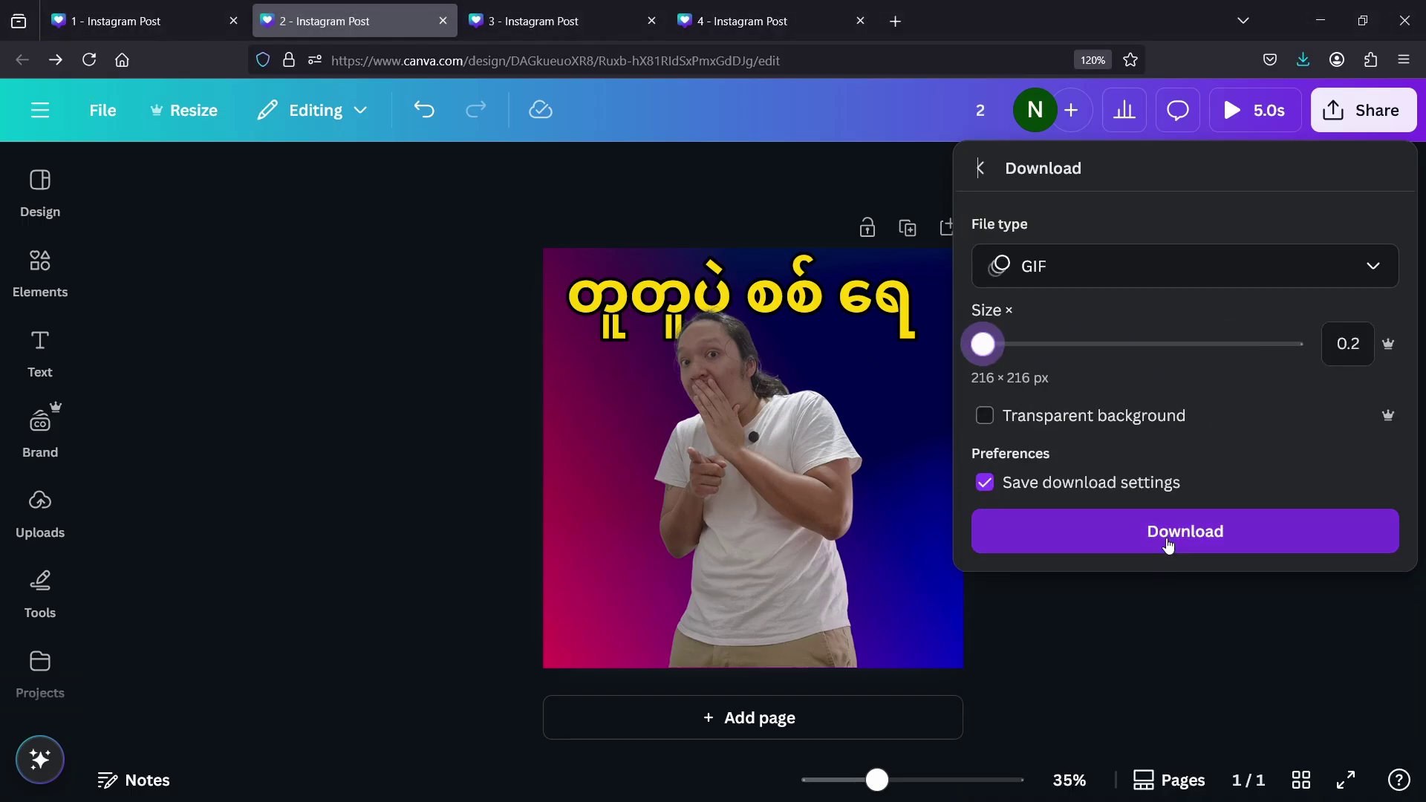
pyautogui.click(1169, 547)
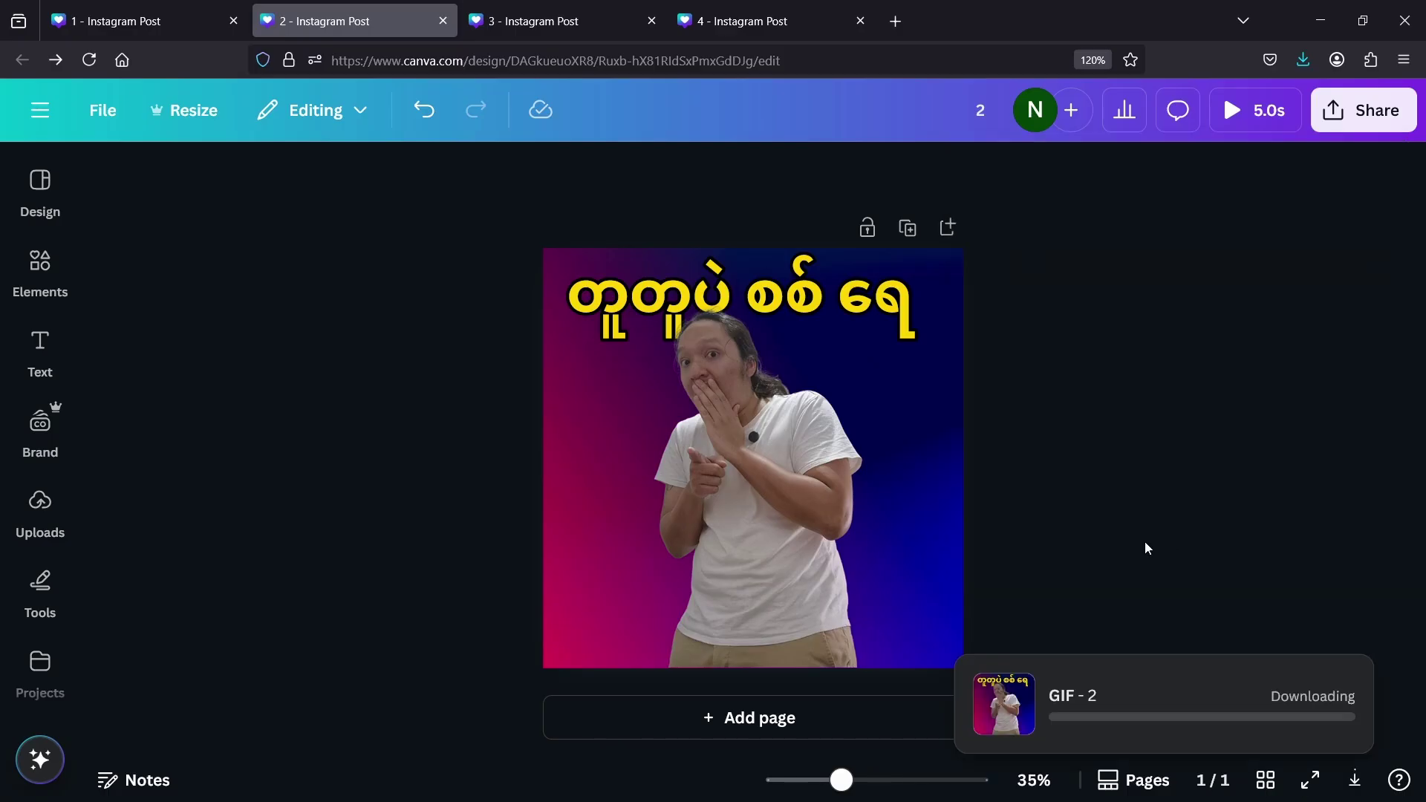
# Step: Download design 3 as a GIF at size 0.2 (216 × 216 px)
pyautogui.click(594, 21)
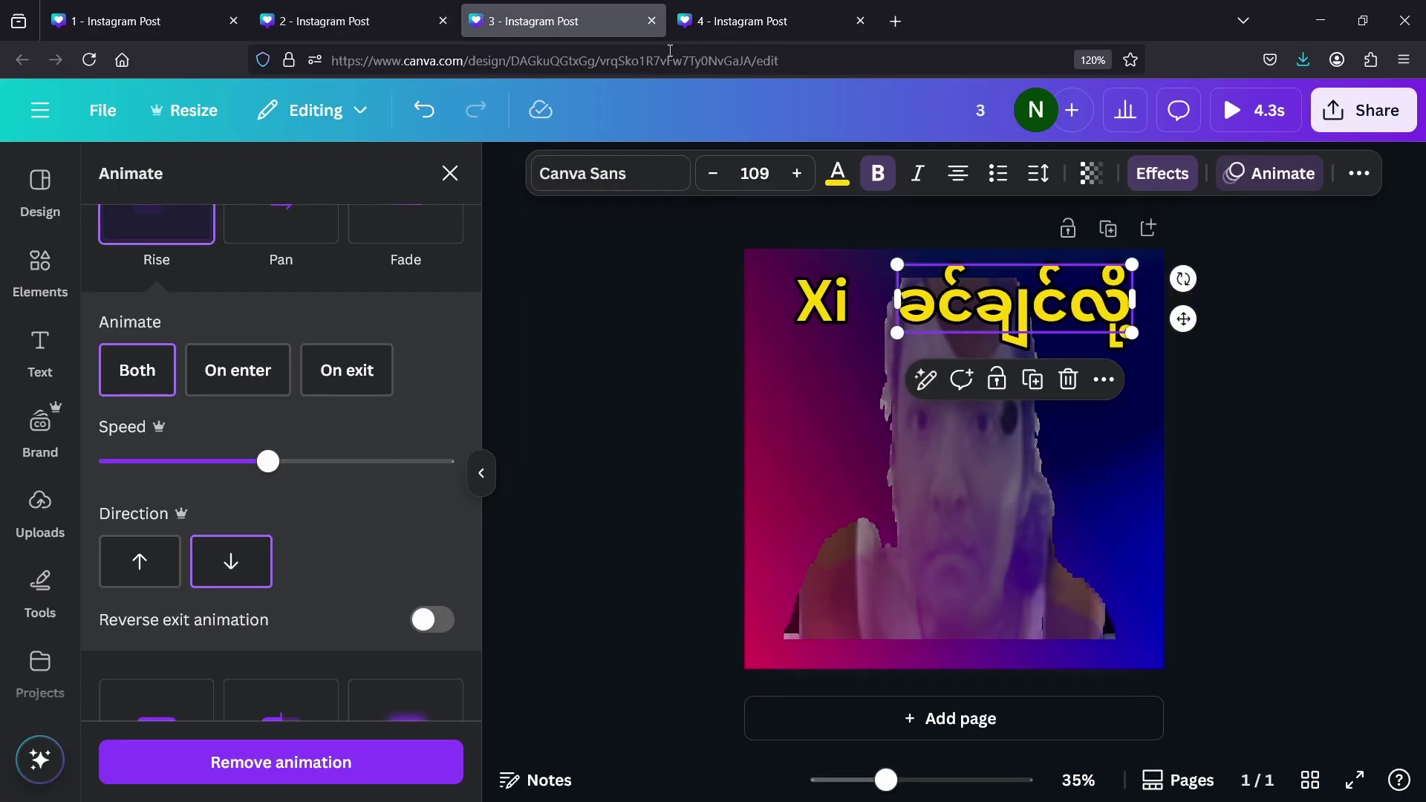
pyautogui.click(102, 110)
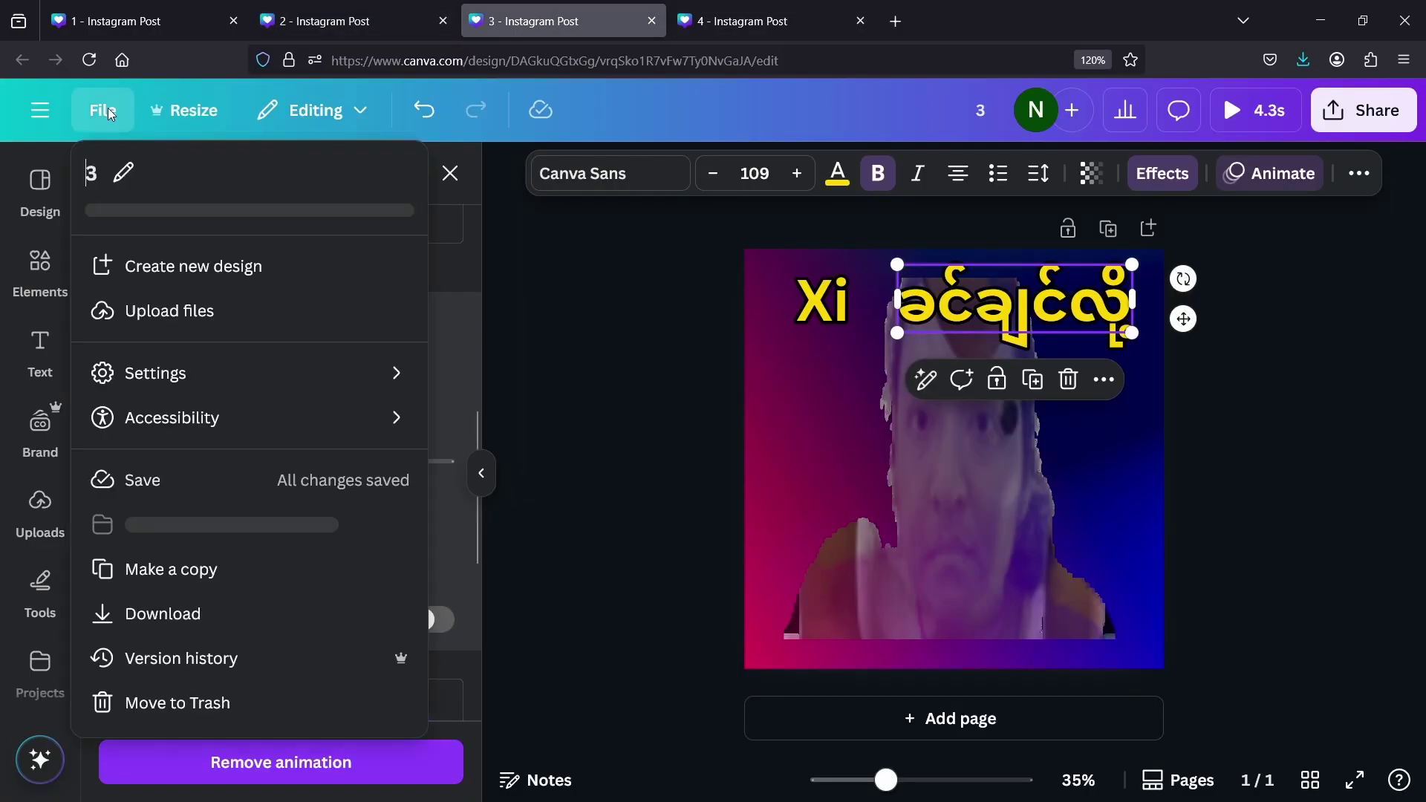
pyautogui.click(245, 615)
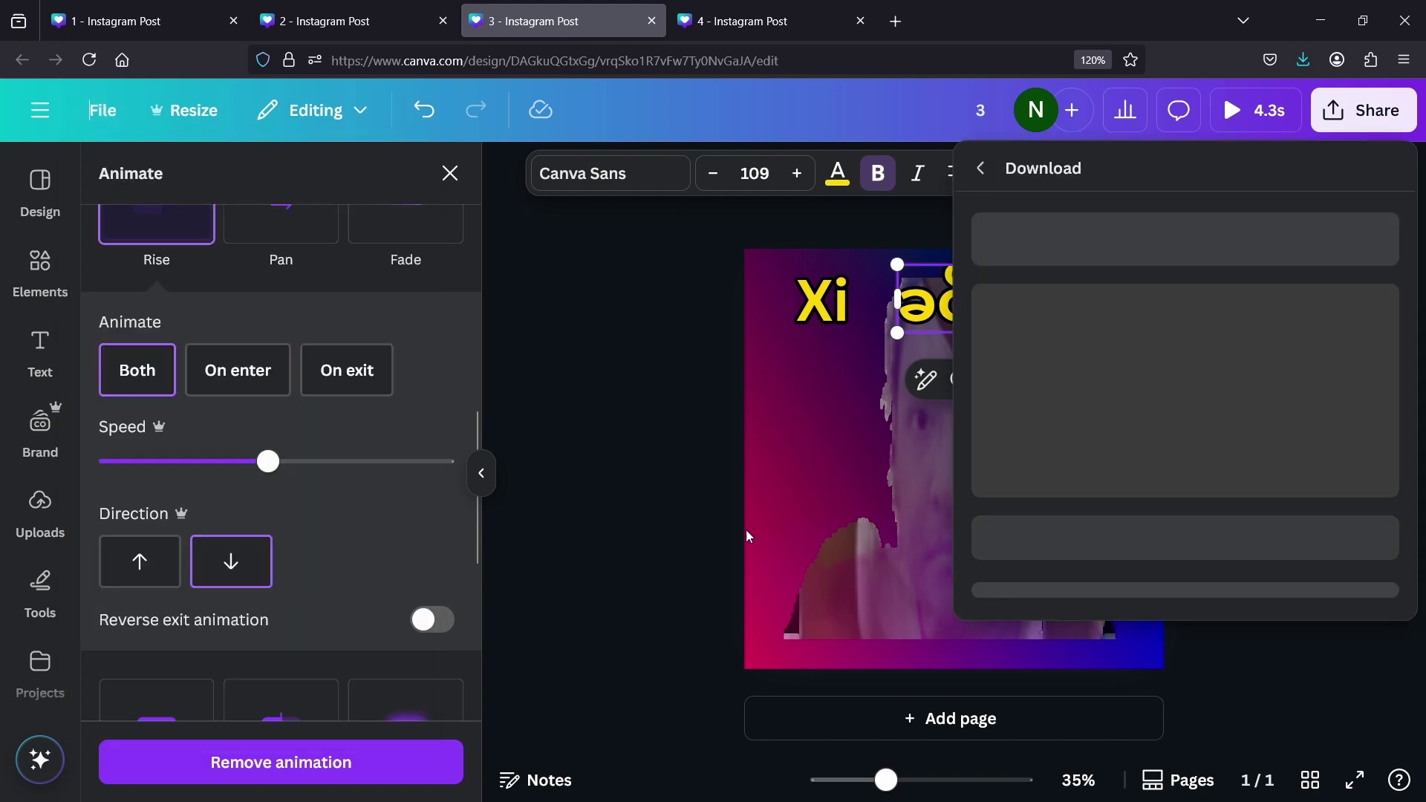
pyautogui.click(1193, 283)
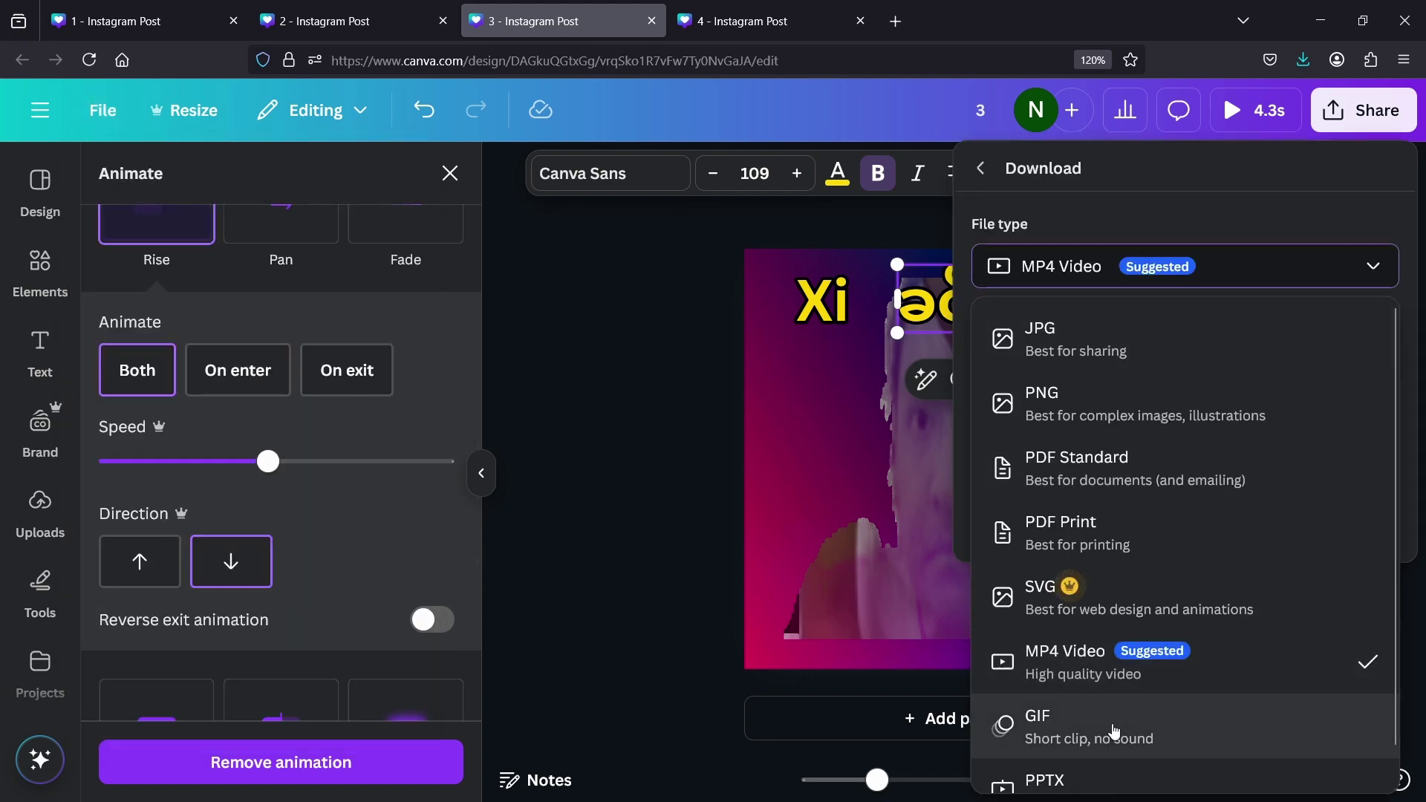
pyautogui.scroll(-1, 1081, 698)
pyautogui.click(1082, 698)
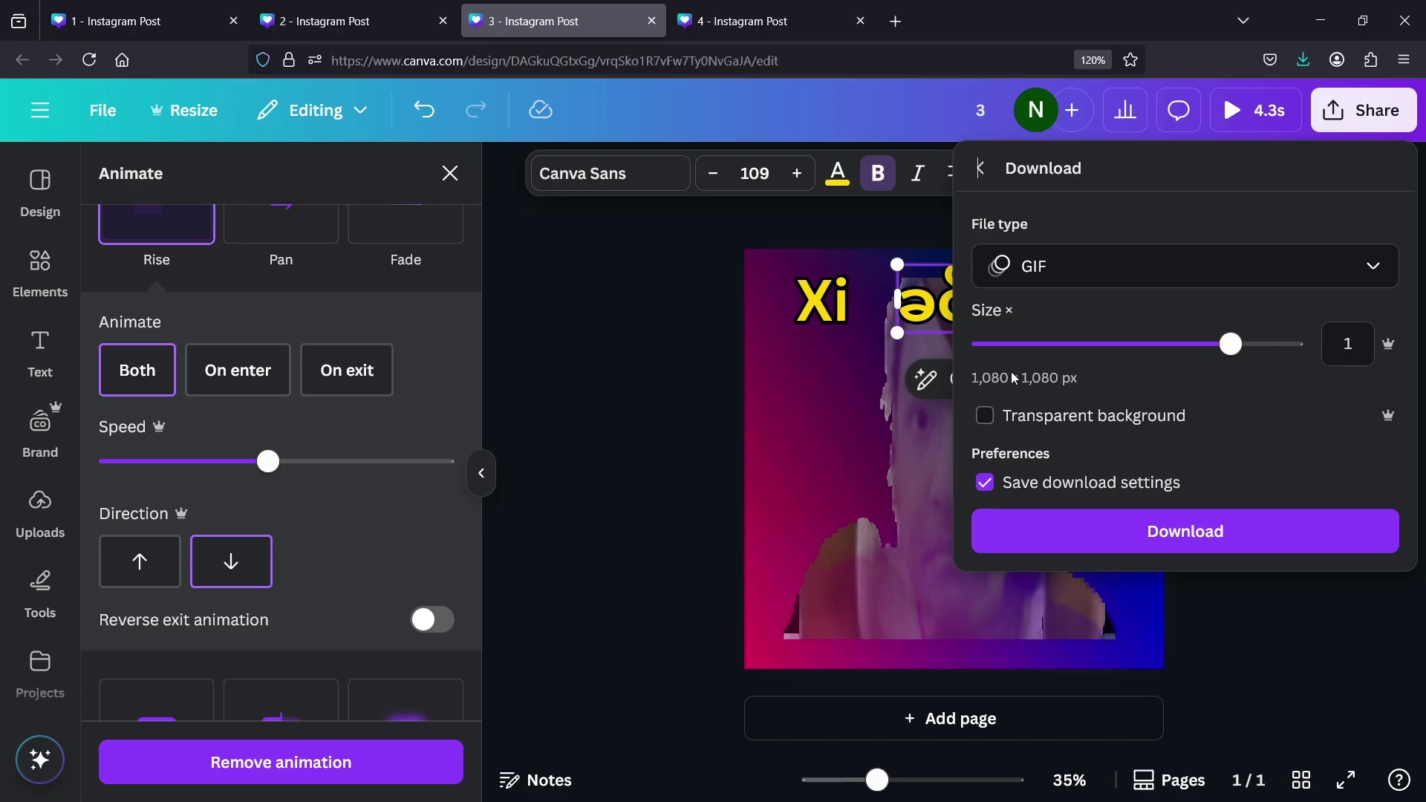
pyautogui.moveTo(1229, 346); pyautogui.dragTo(979, 346)
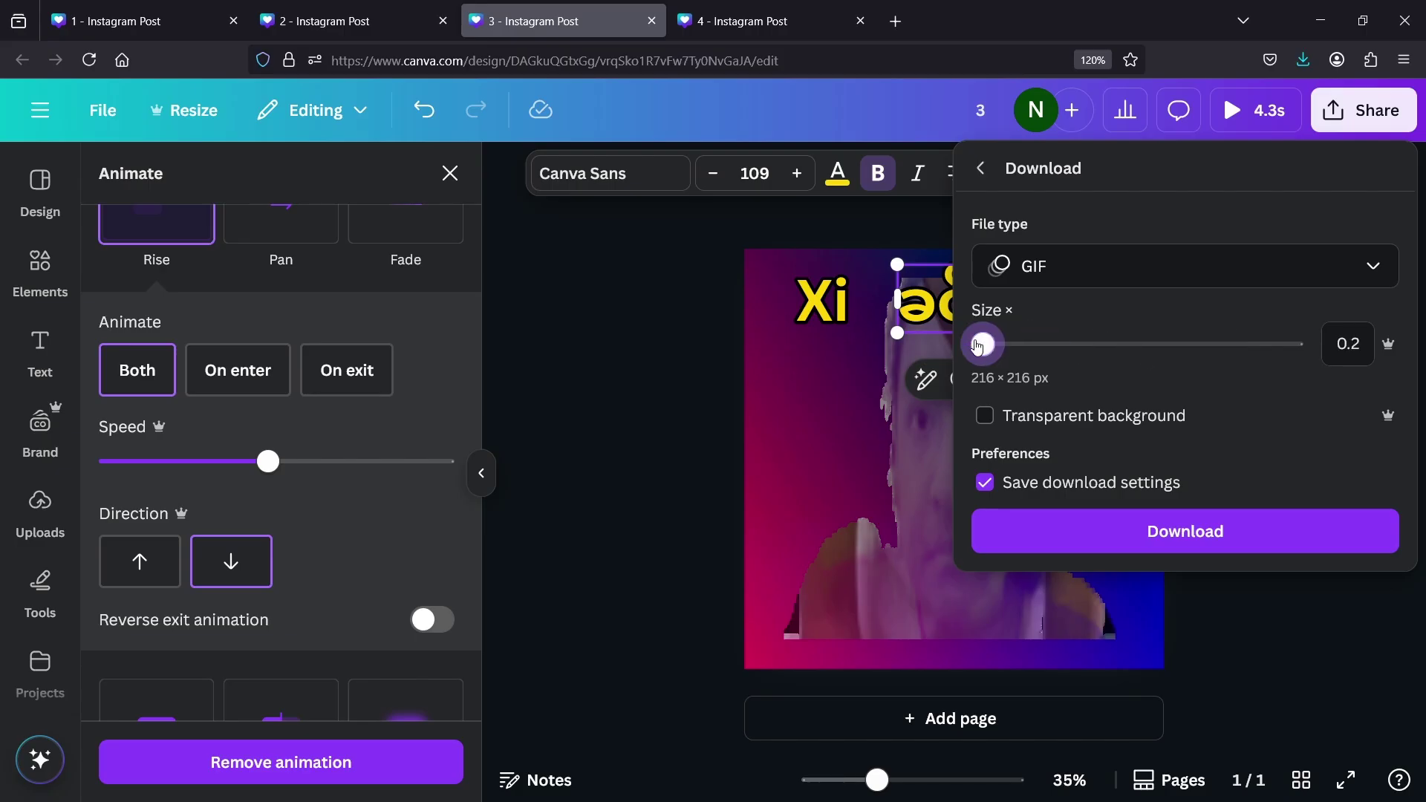
pyautogui.click(1104, 546)
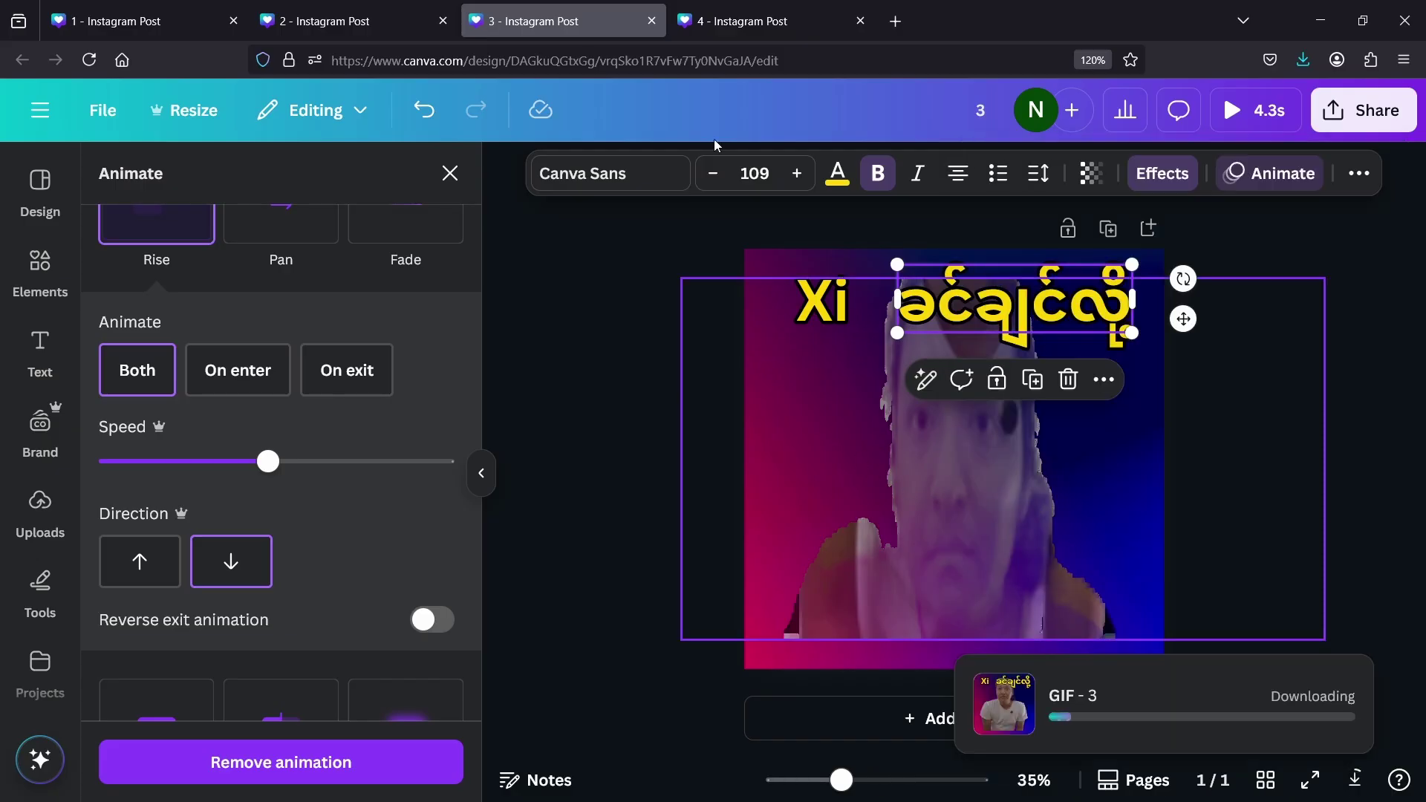
# Step: Download design 4 as a GIF at size 0.2 (216 × 216 px), and return to design 3 to check its download
pyautogui.click(724, 21)
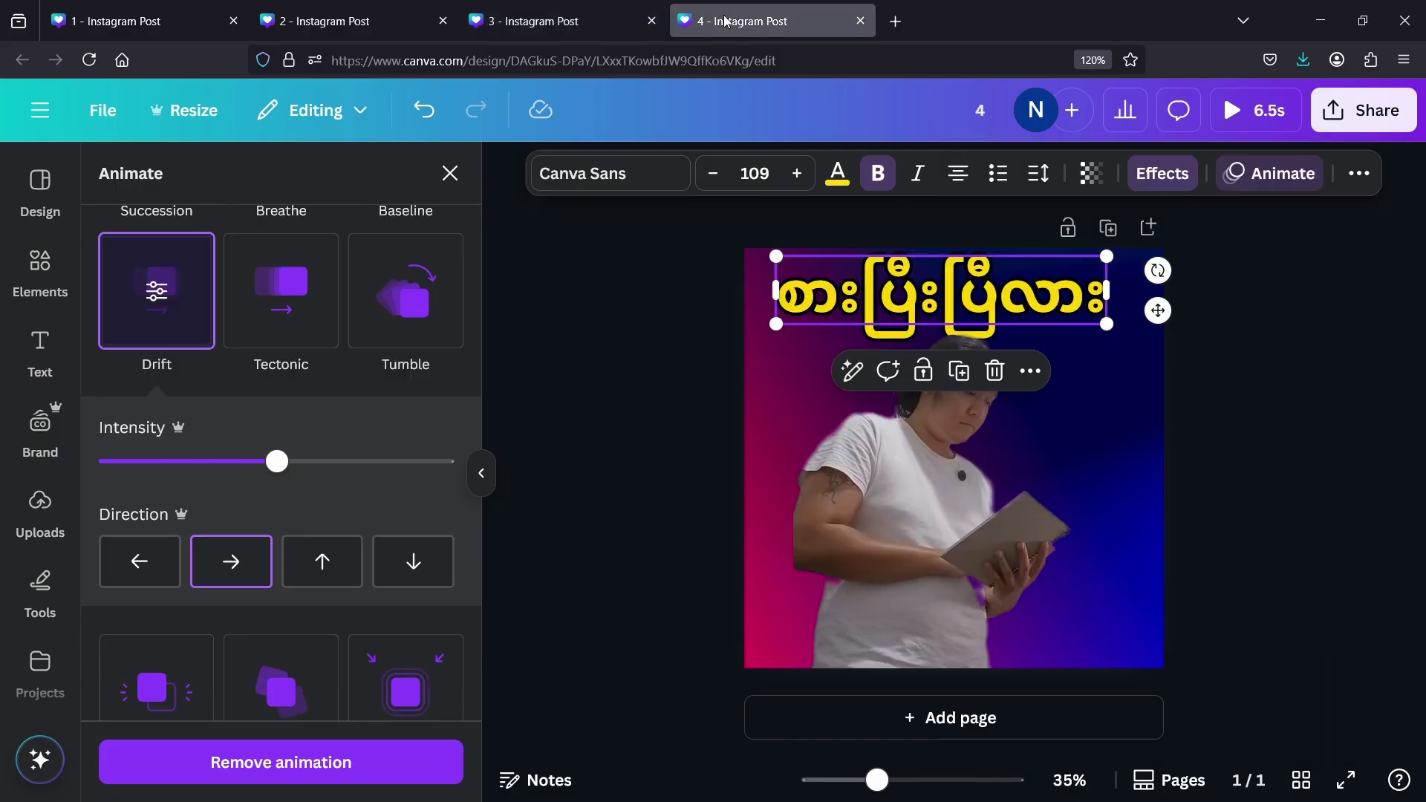
pyautogui.click(101, 115)
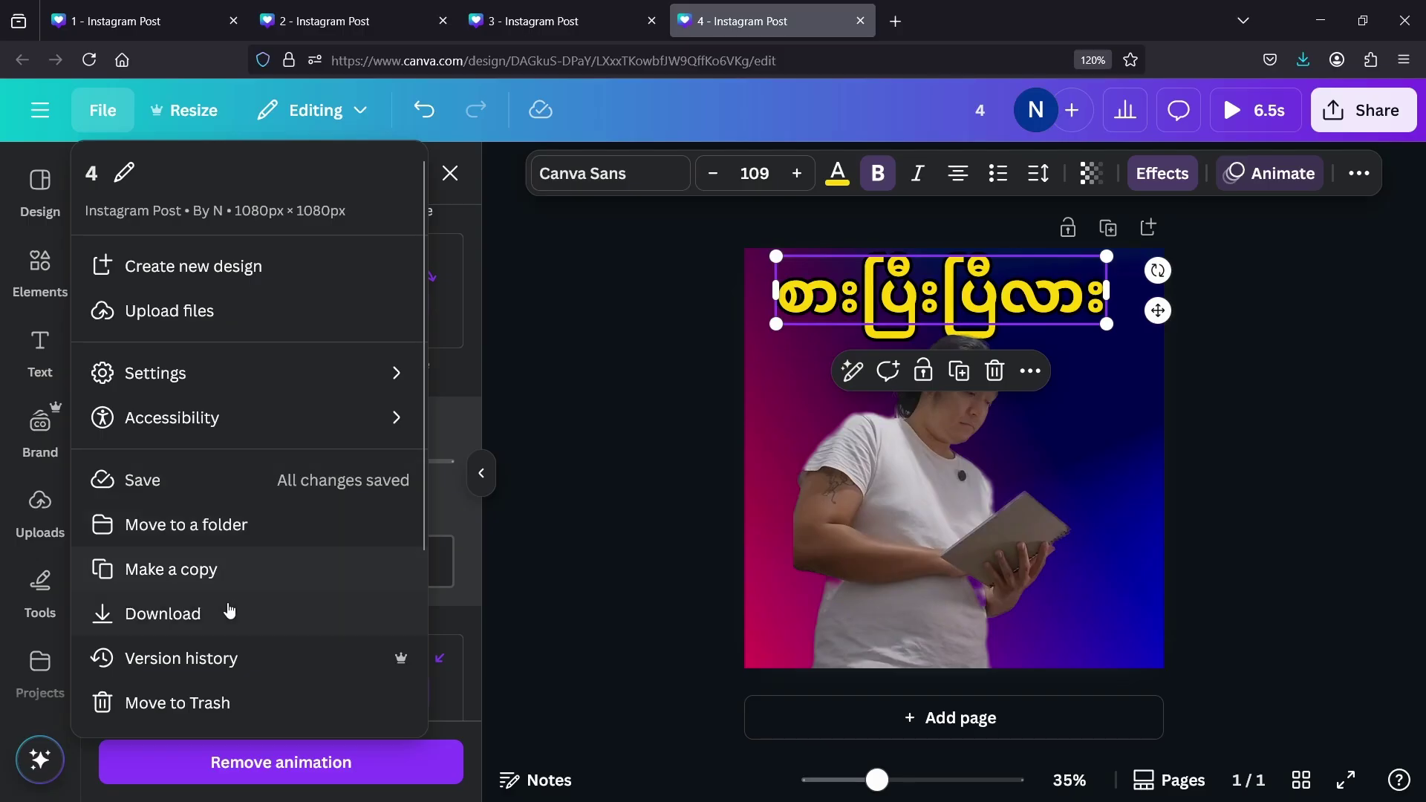
pyautogui.click(224, 631)
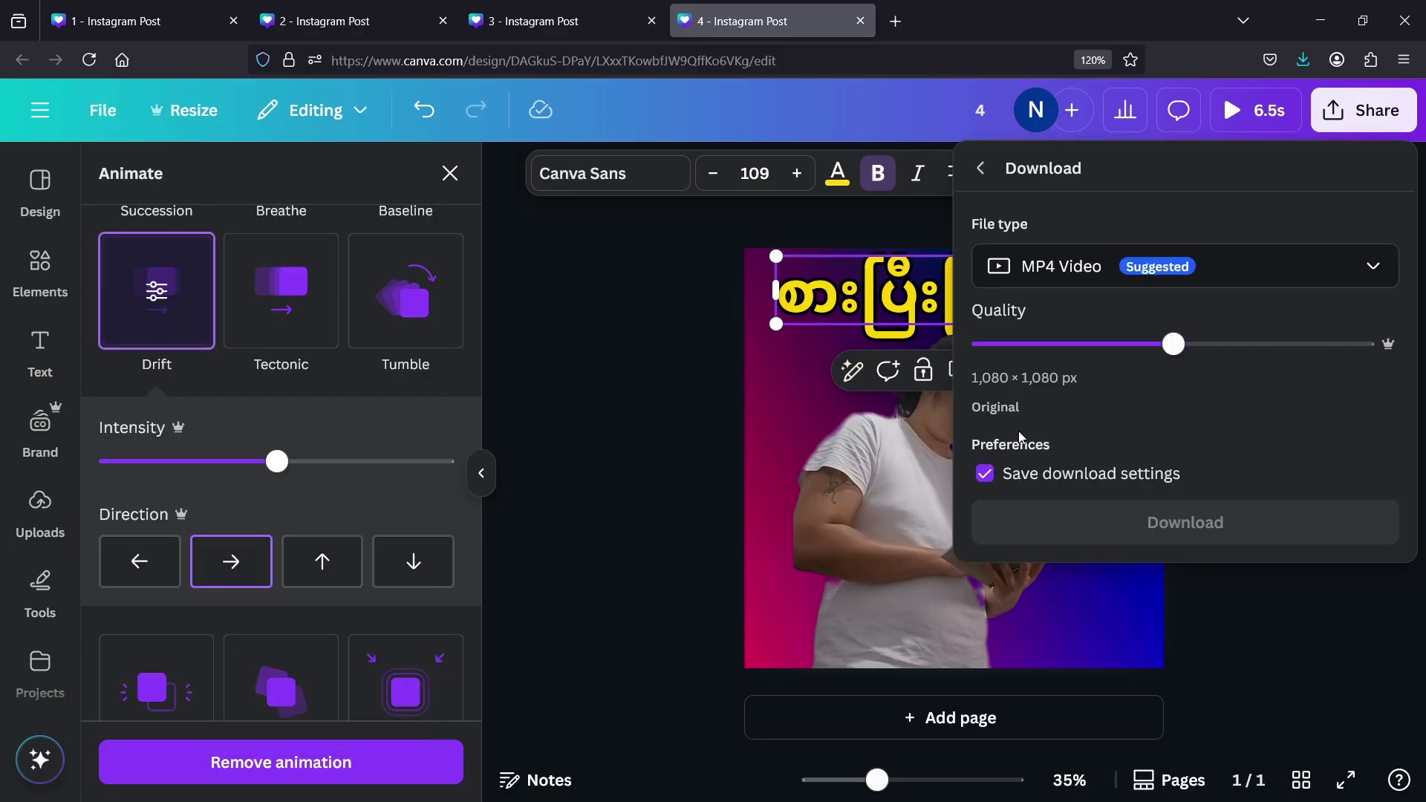
pyautogui.click(1245, 283)
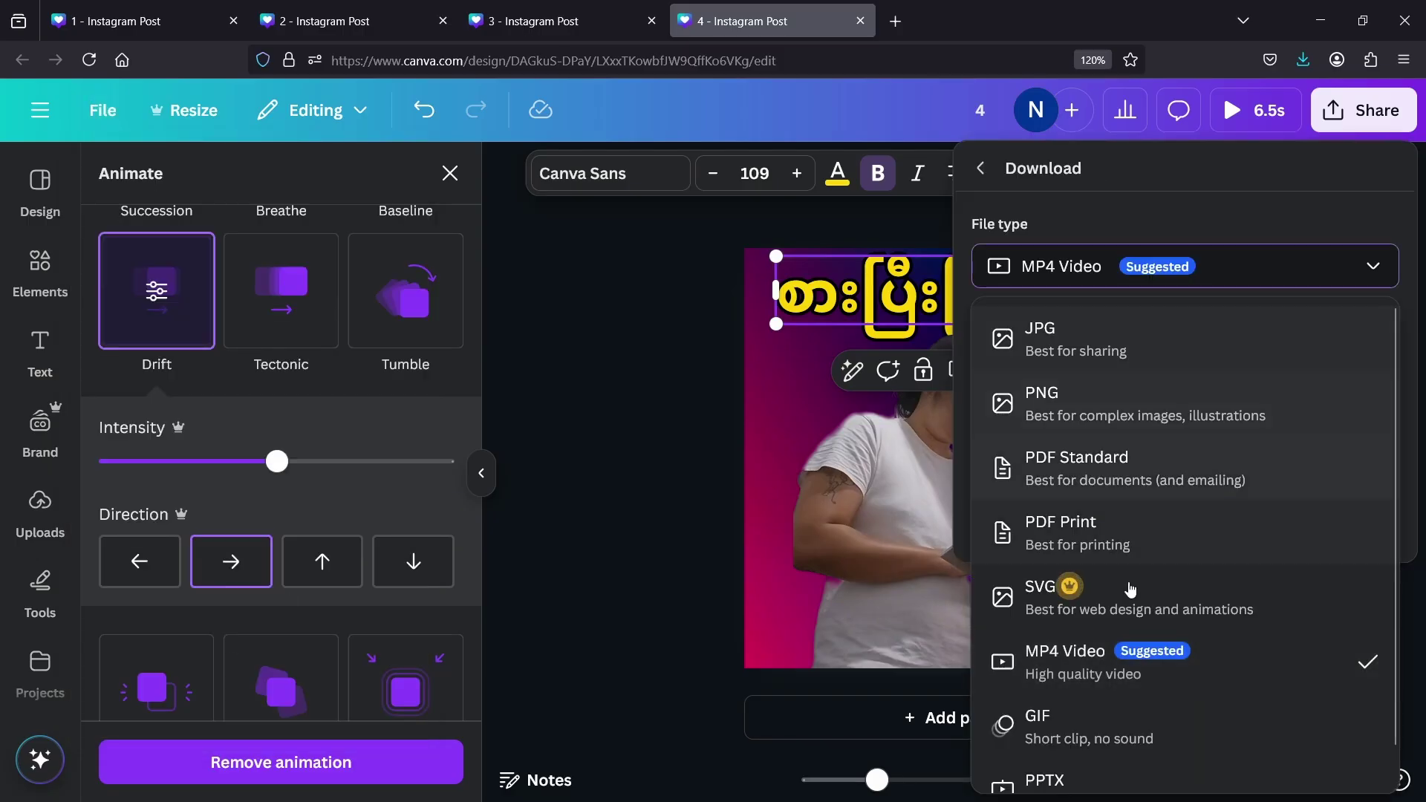
pyautogui.click(1095, 734)
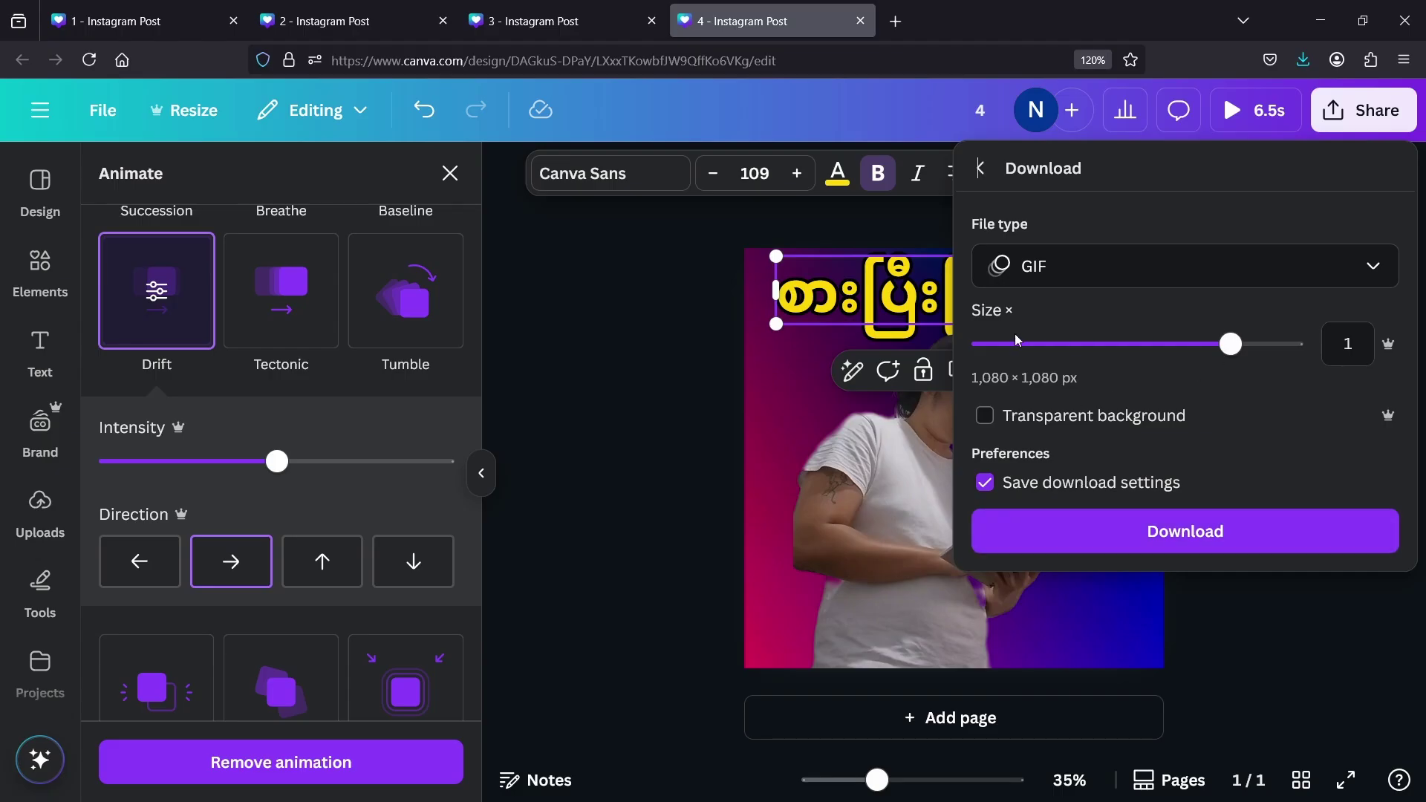
pyautogui.moveTo(1234, 354); pyautogui.dragTo(983, 344)
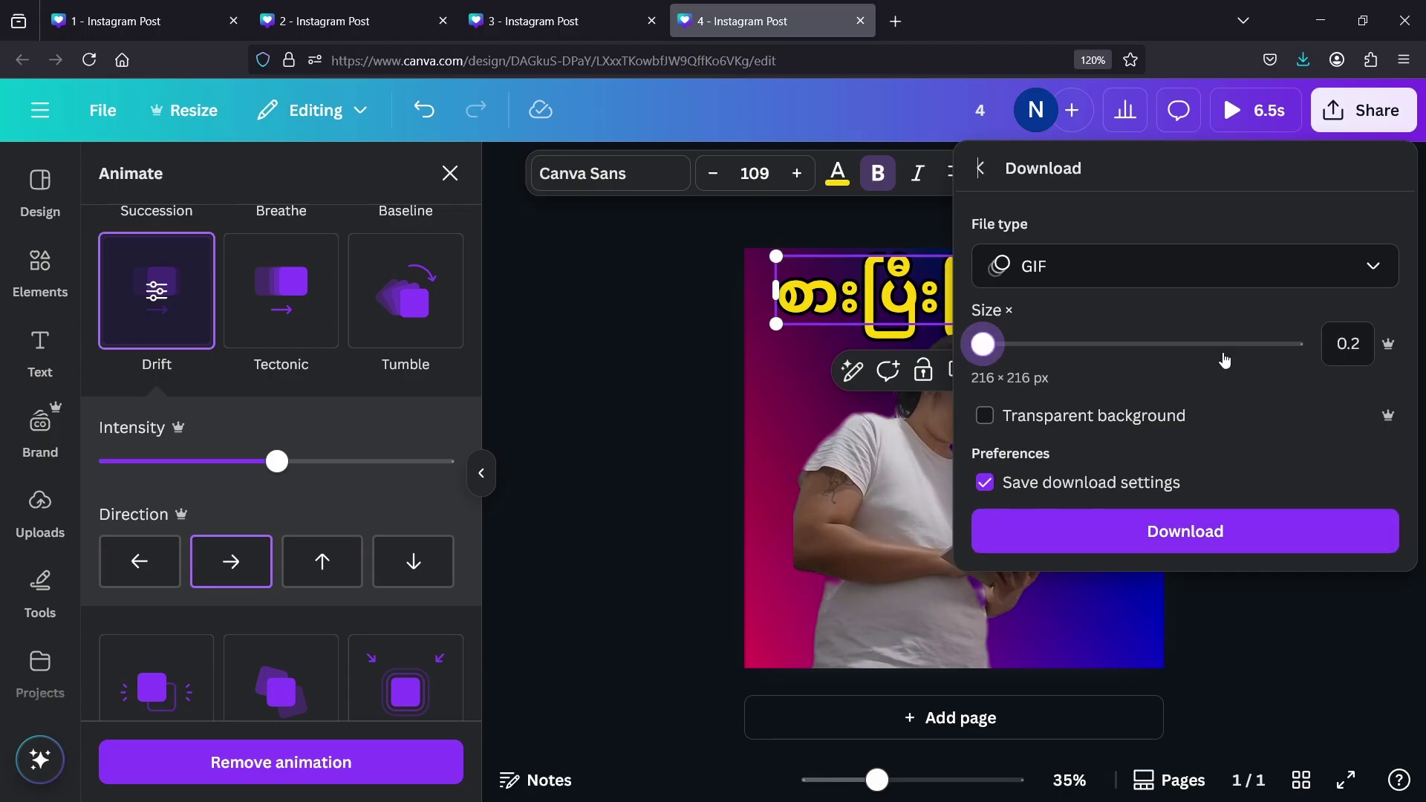
pyautogui.click(1162, 547)
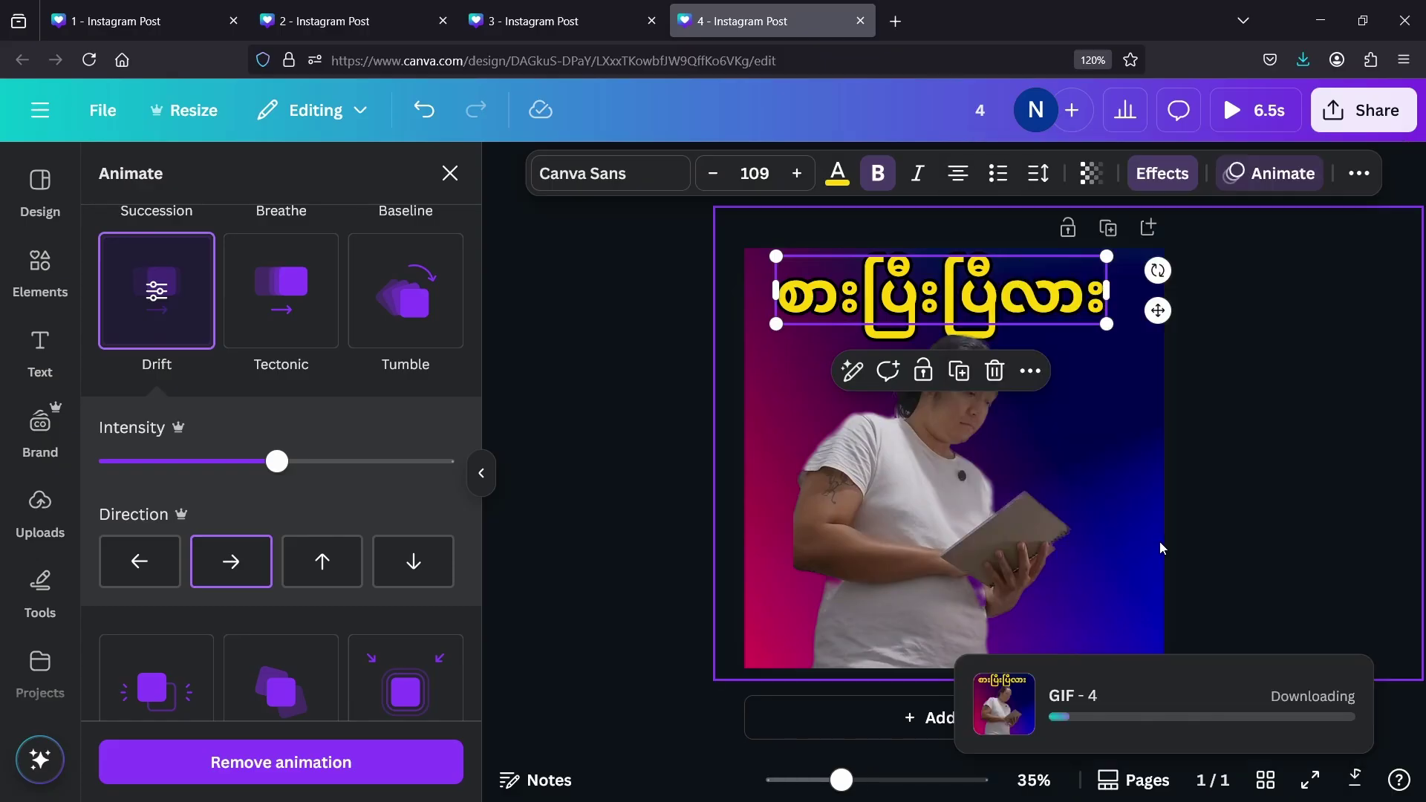
pyautogui.click(572, 16)
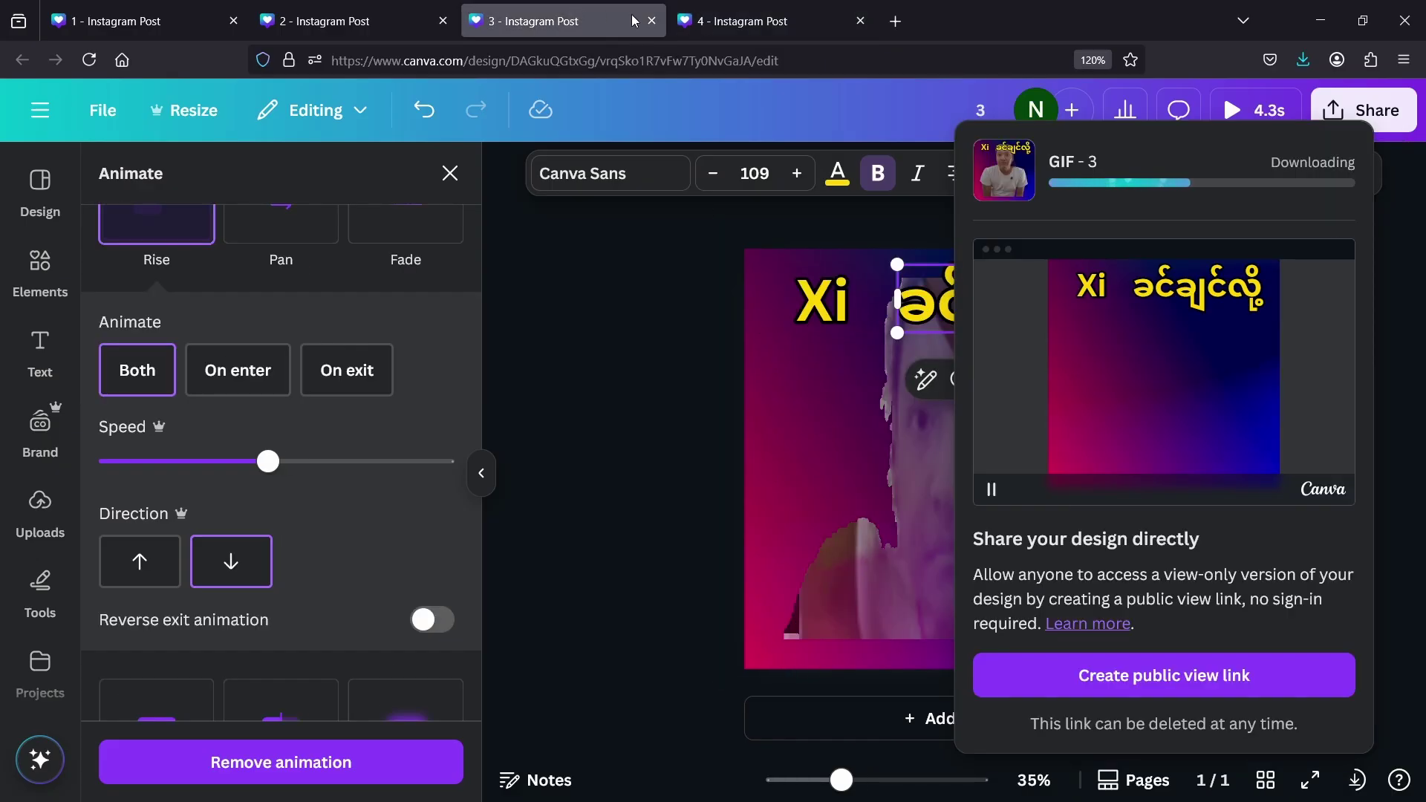